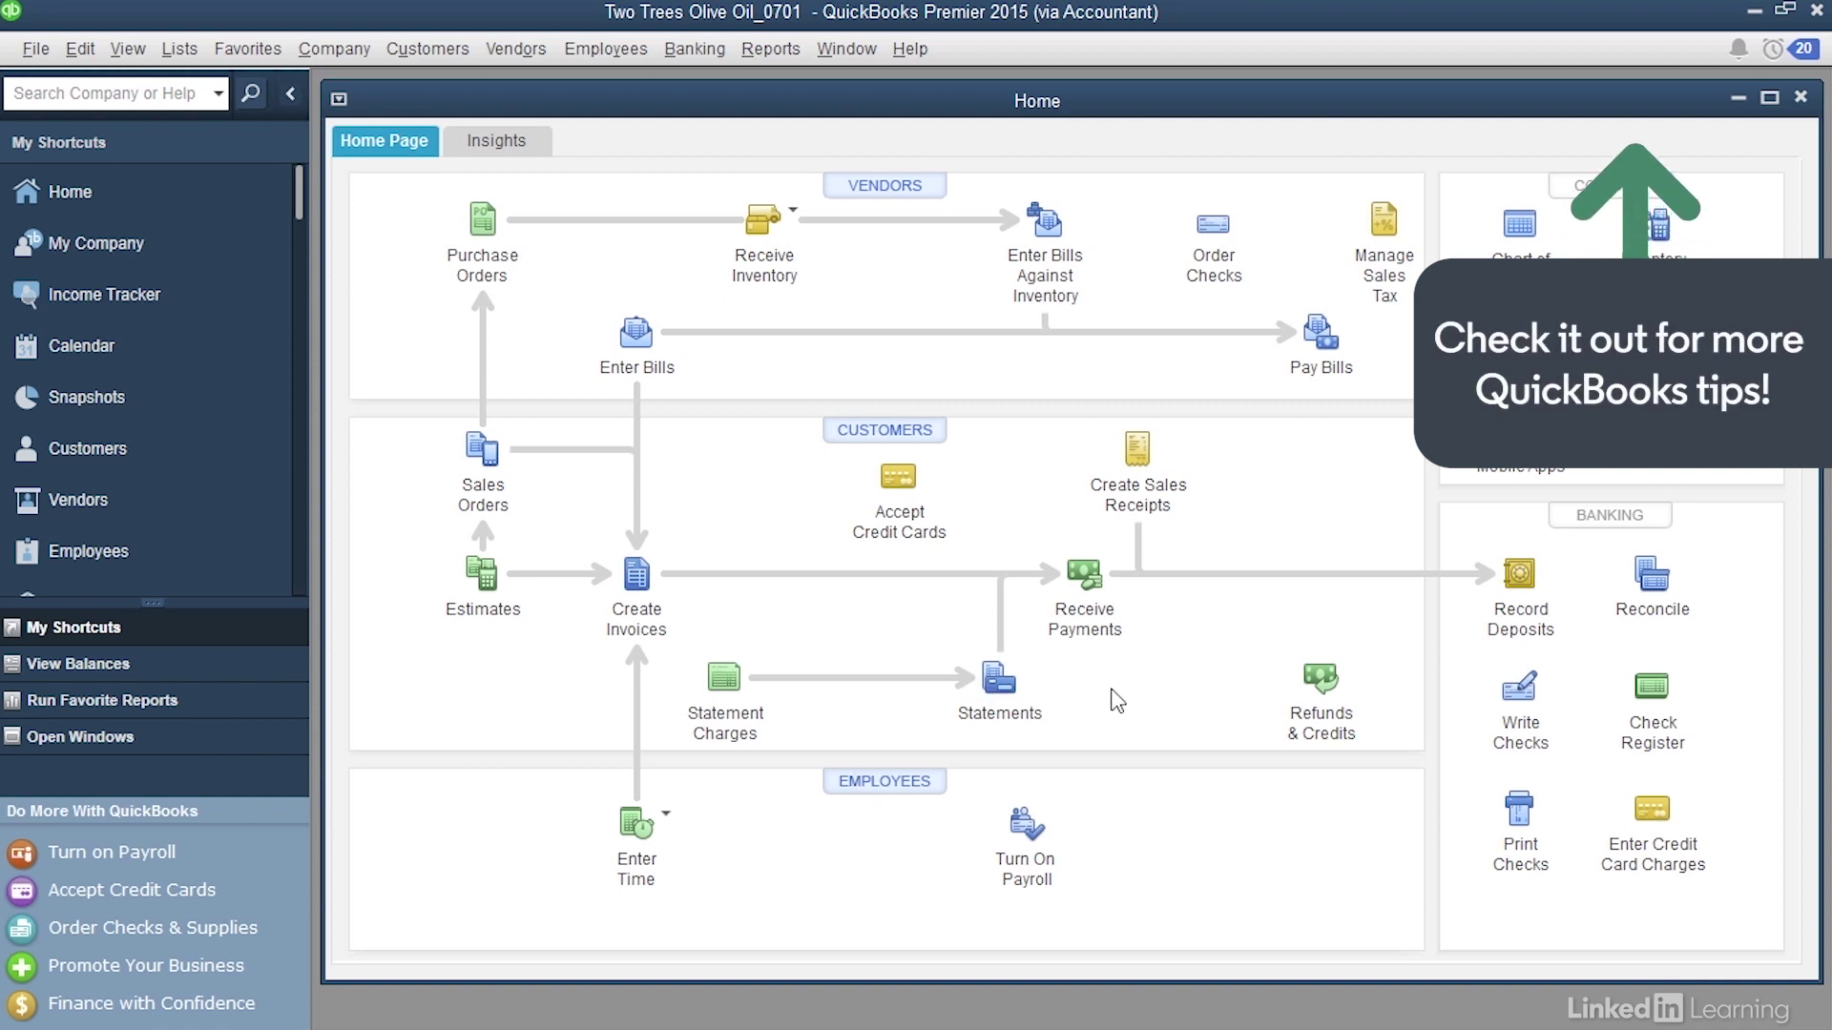
Open the Check Register from the Banking section of the Home page.
{"action": "left_click", "coordinate": [1651, 697]}
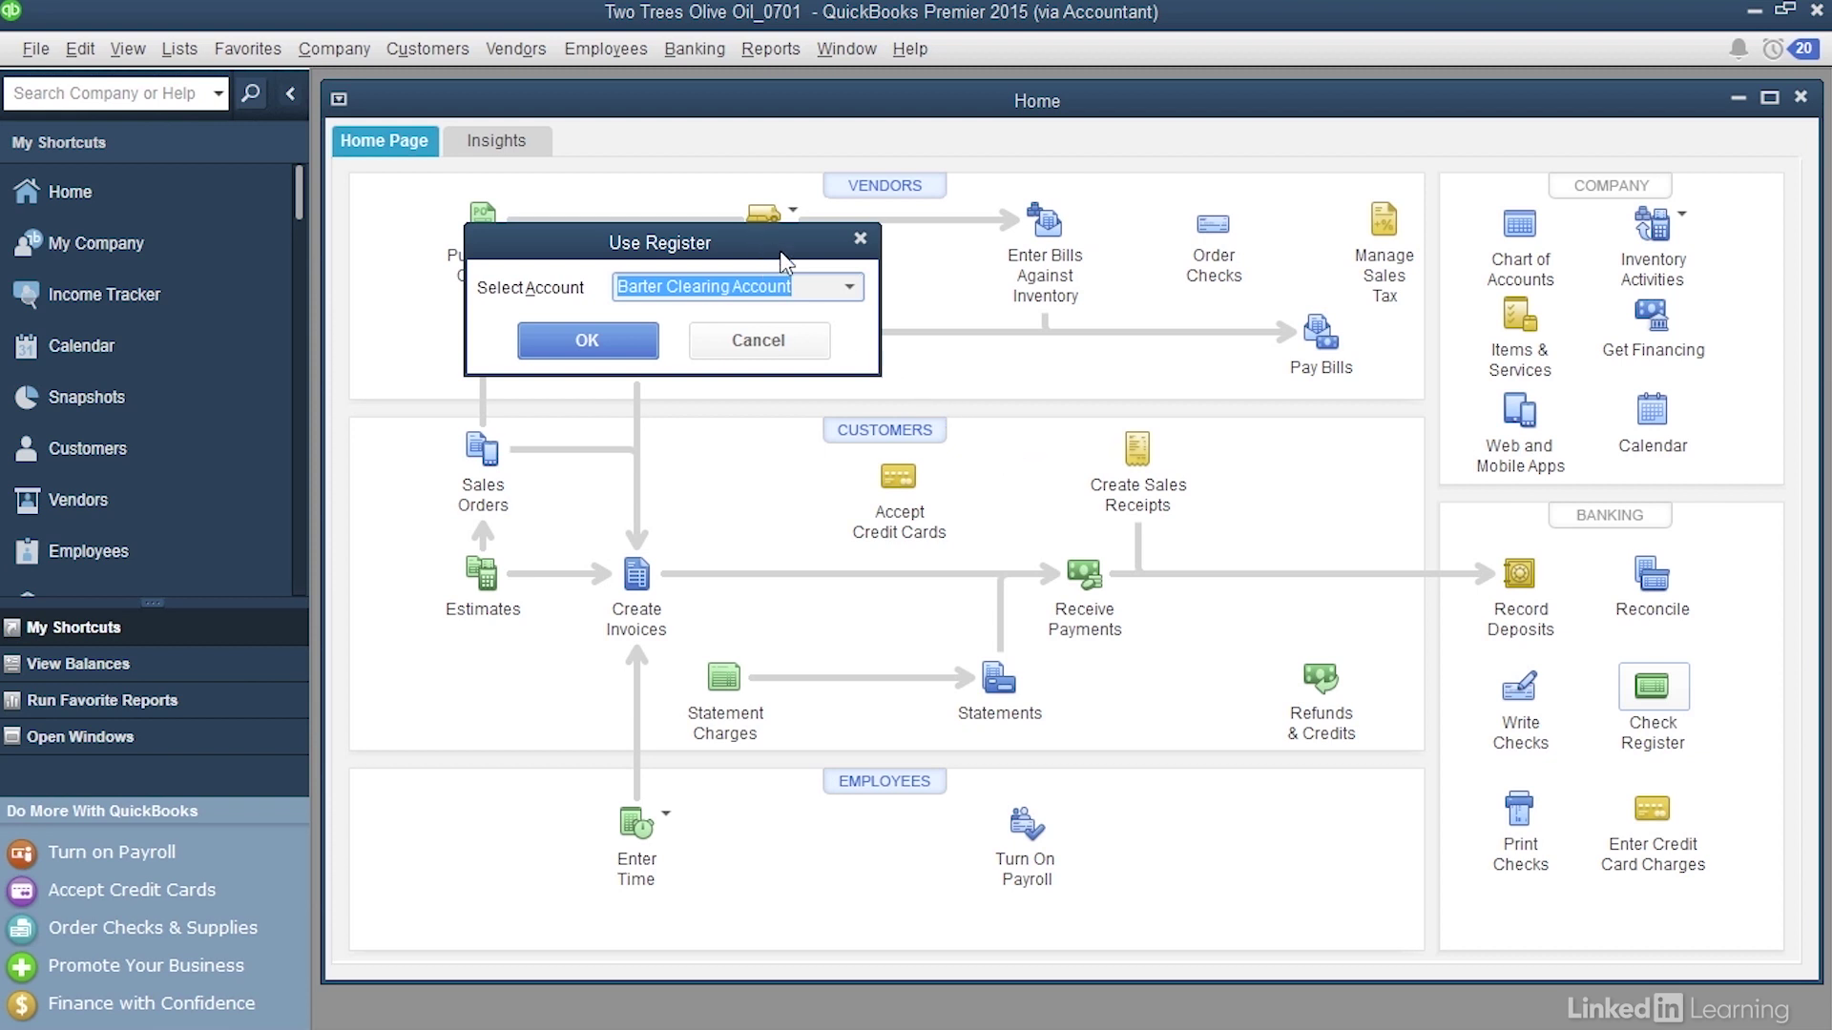
Open the Checking register, scroll to September 2014, and select the Electric Service payment.
{"action": "left_click", "coordinate": [849, 287]}
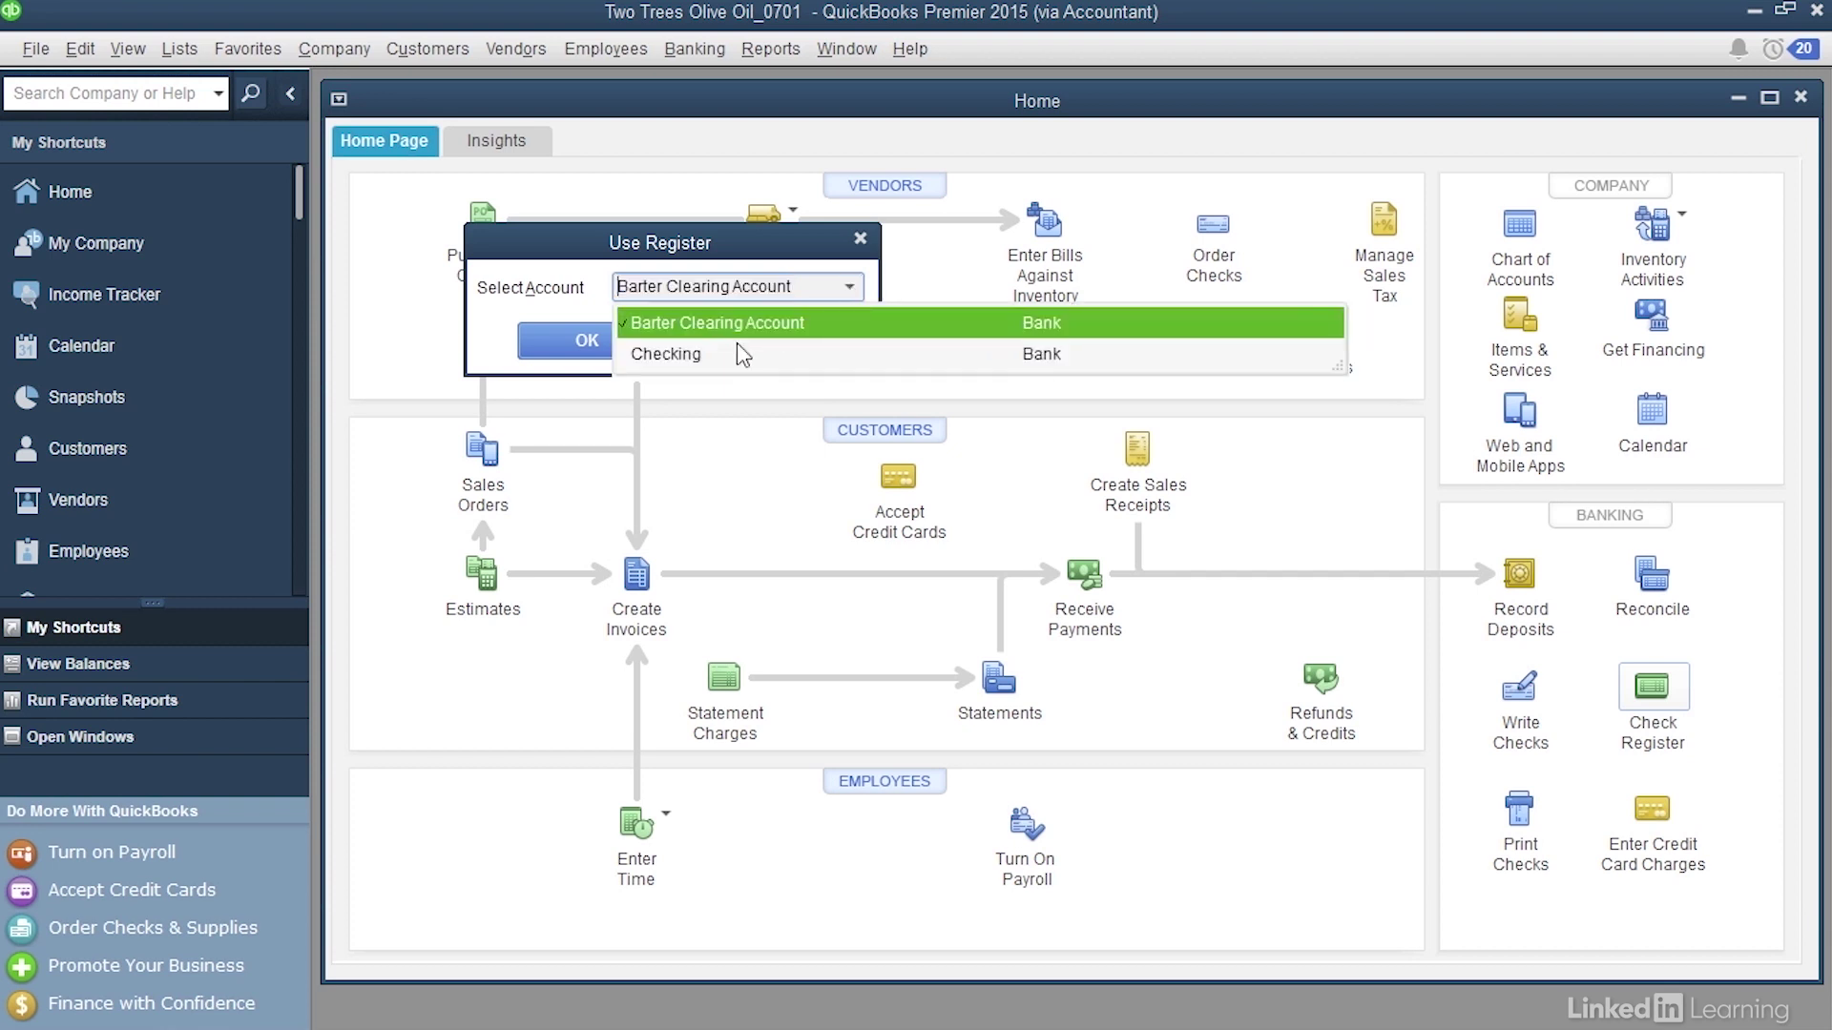
{"action": "left_click", "coordinate": [692, 355]}
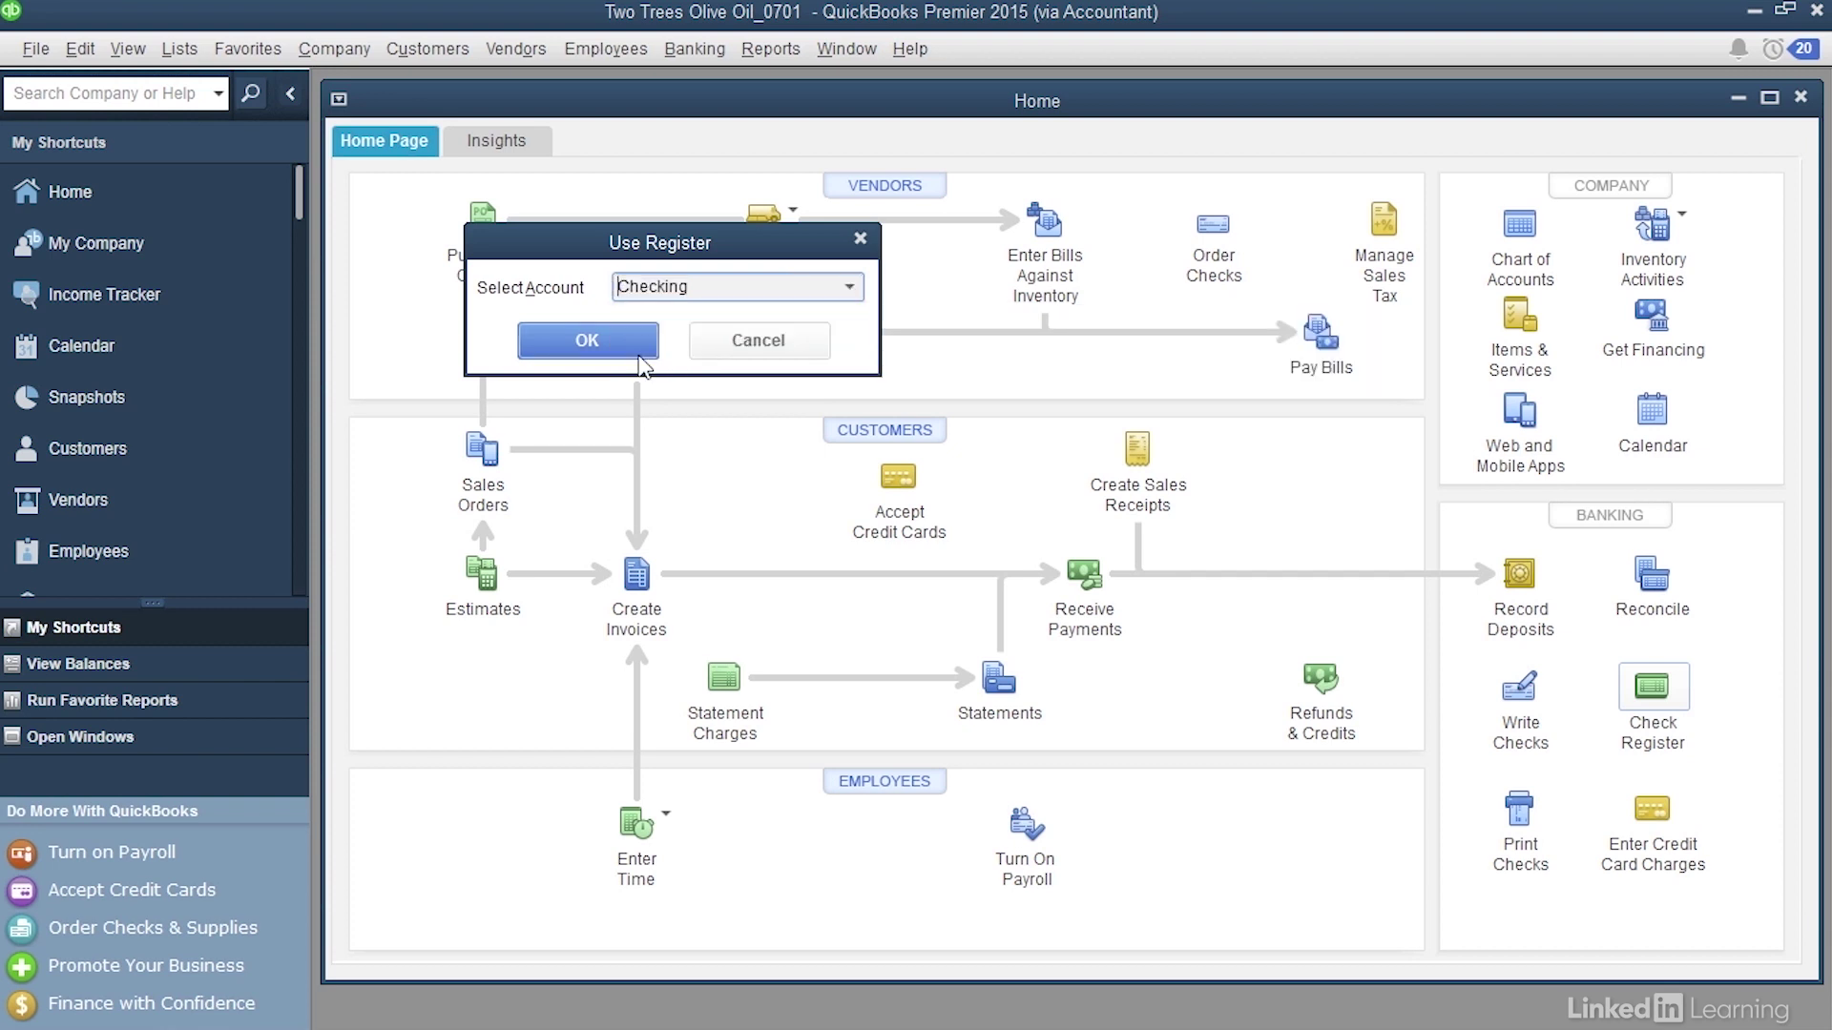
{"action": "left_click", "coordinate": [578, 344]}
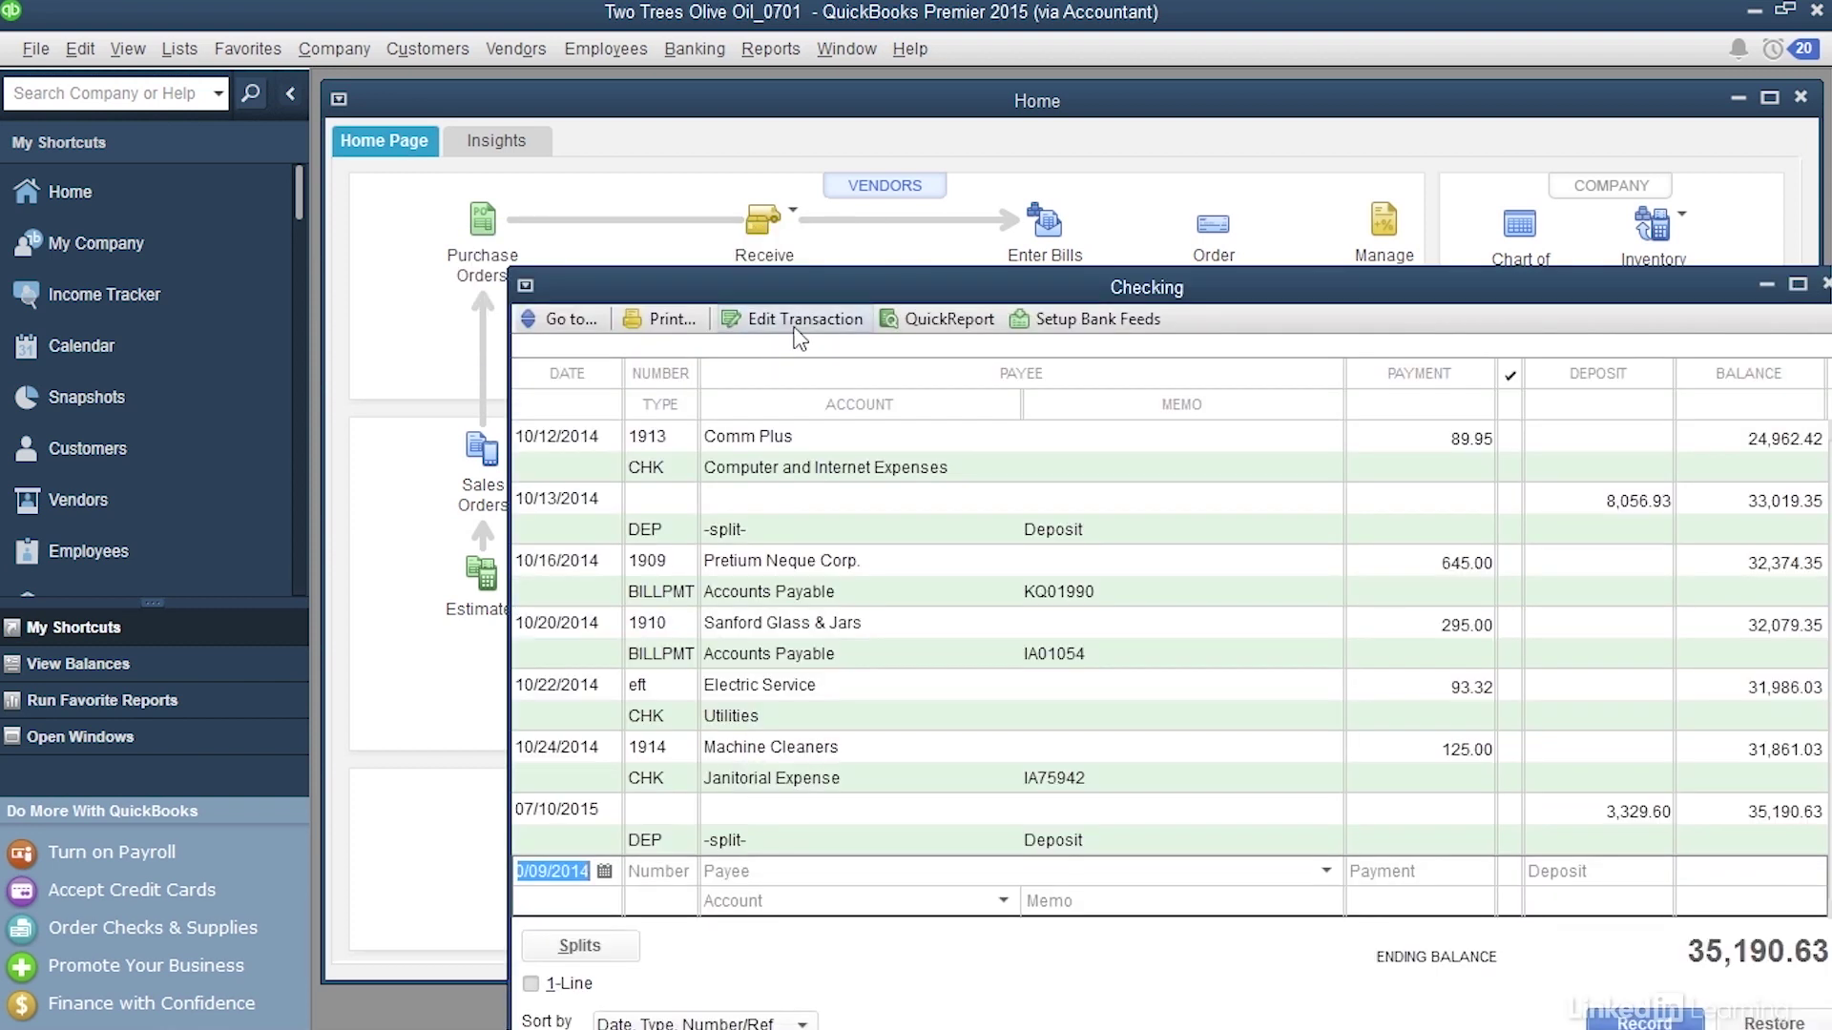
{"action": "left_click_drag", "start_coordinate": [940, 300], "coordinate": [820, 177]}
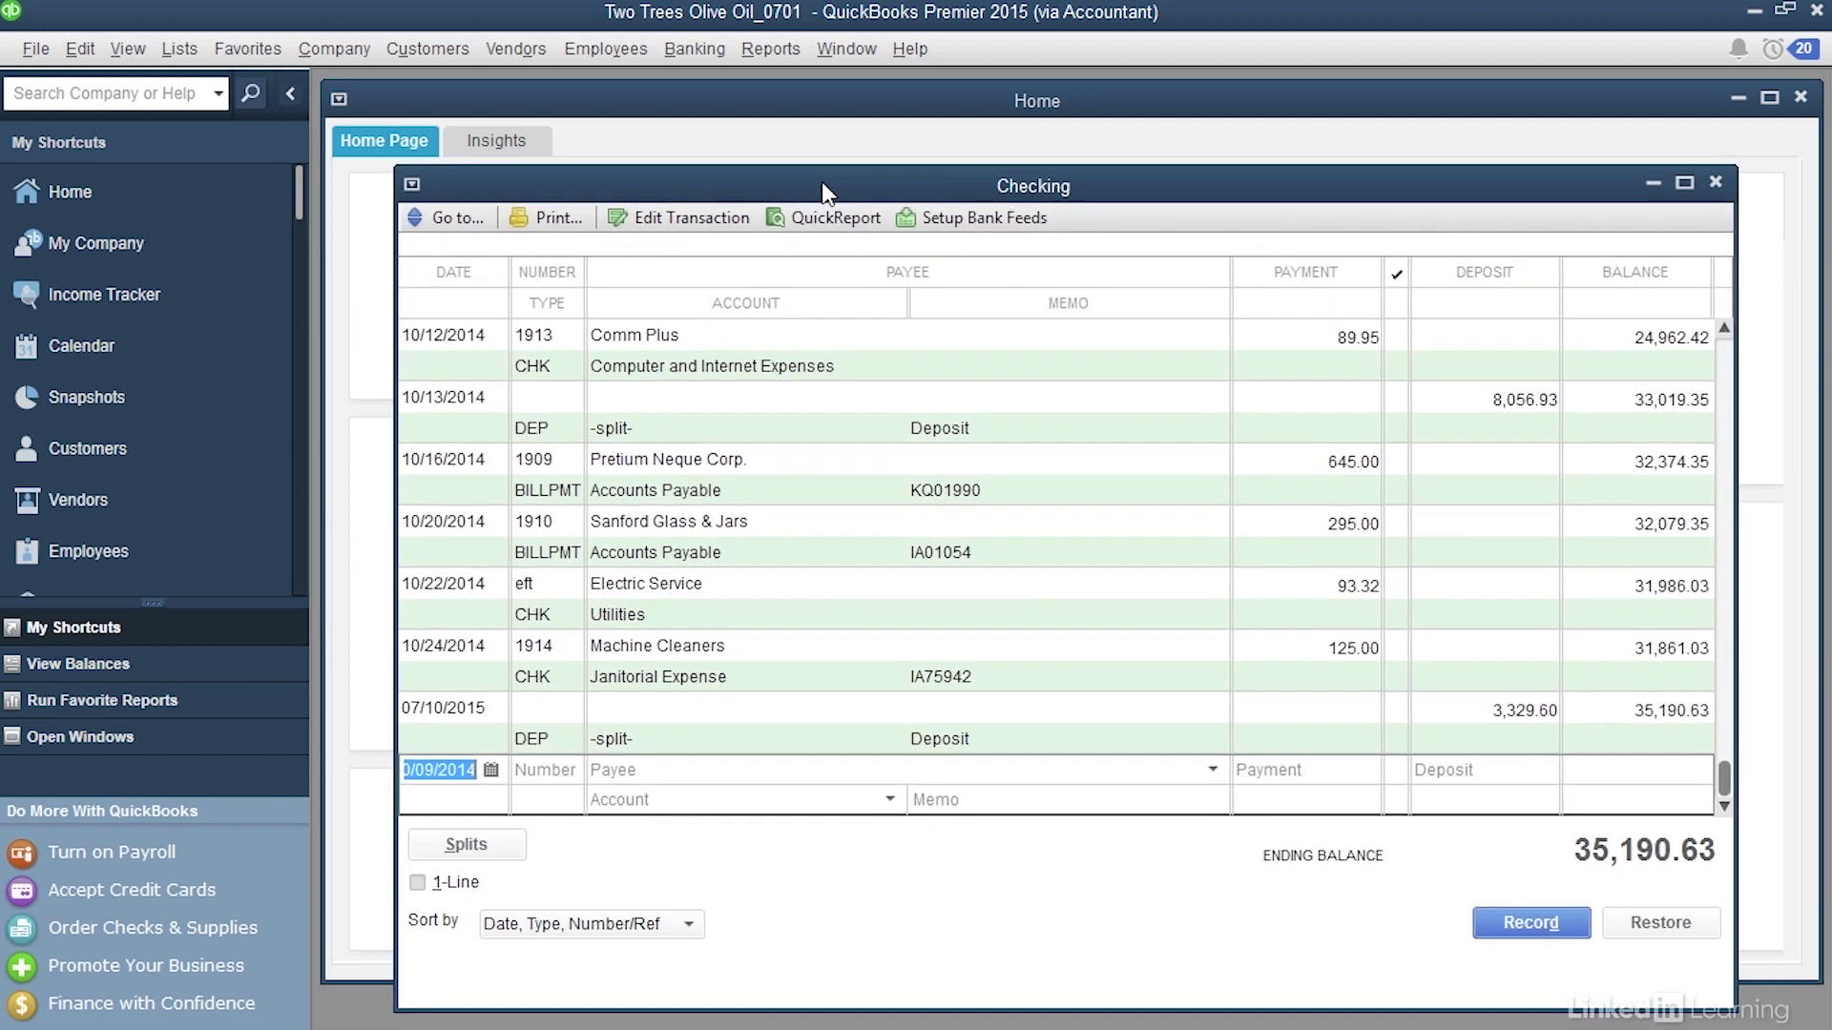
{"action": "left_click", "coordinate": [1718, 308]}
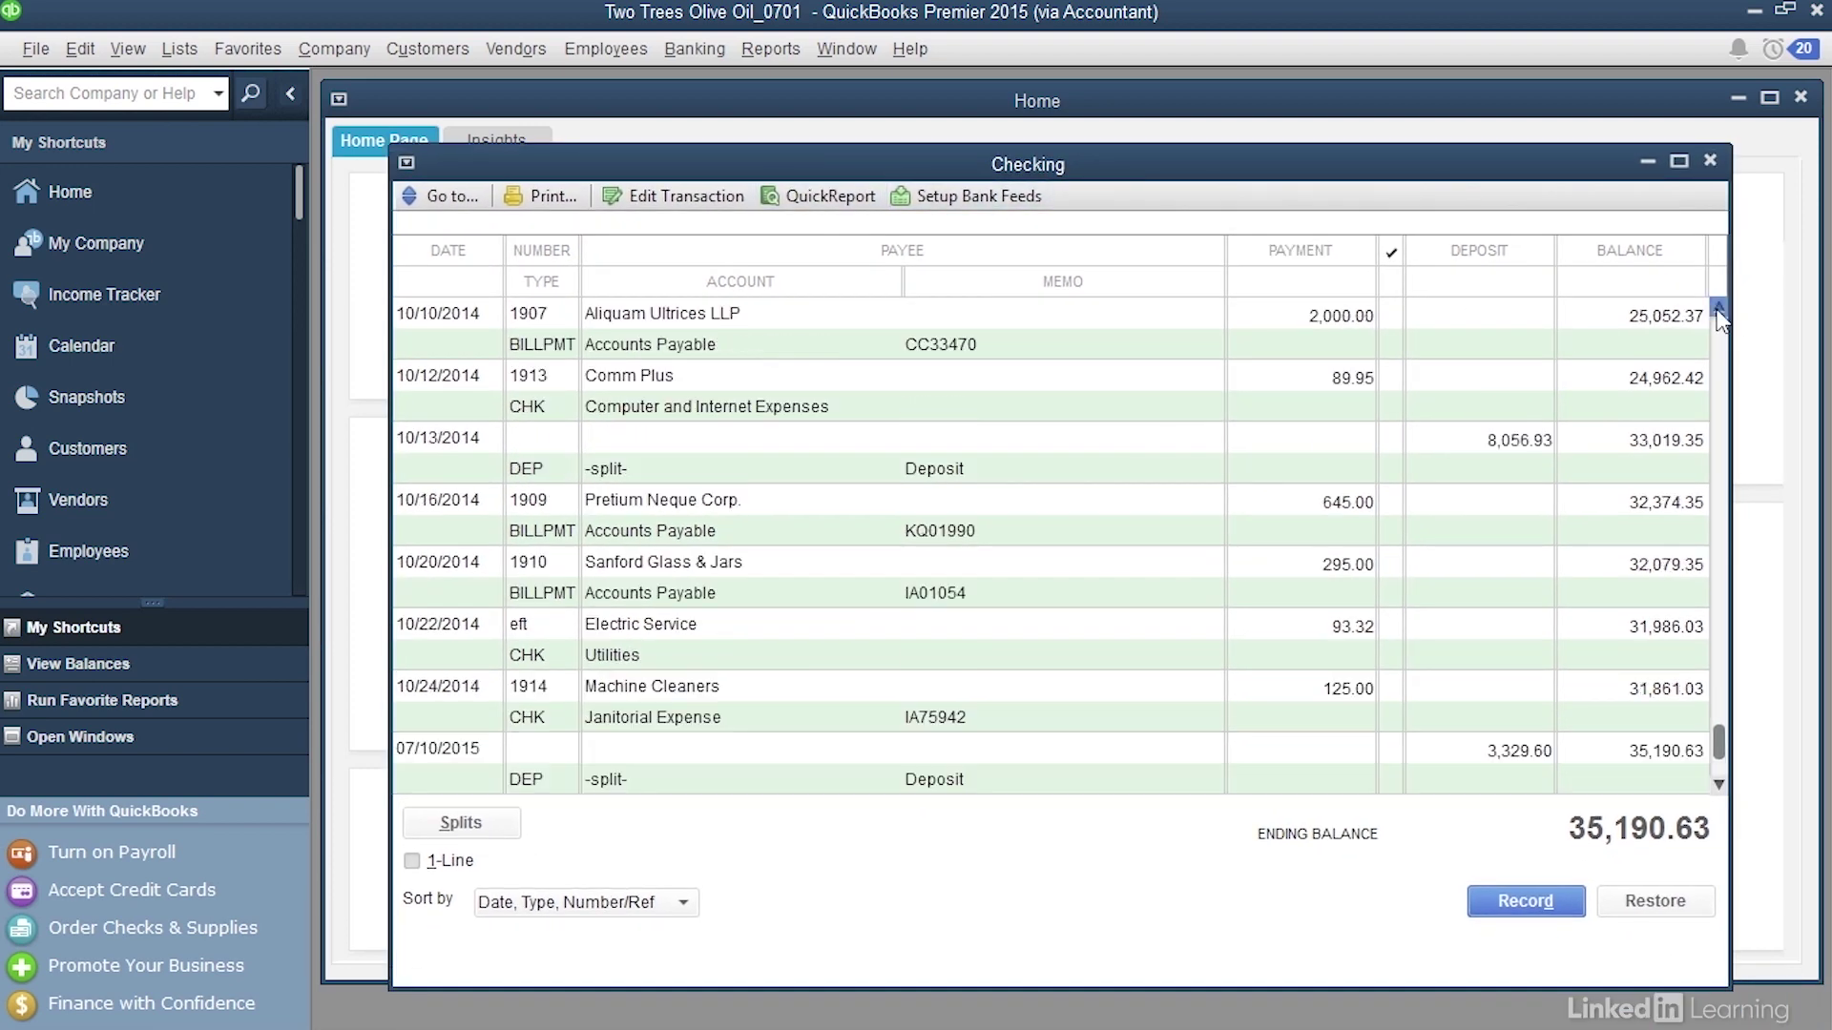
{"action": "left_click", "coordinate": [1719, 307]}
{"action": "left_click", "coordinate": [1718, 307]}
{"action": "left_click", "coordinate": [1719, 307]}
{"action": "left_click", "coordinate": [1718, 307]}
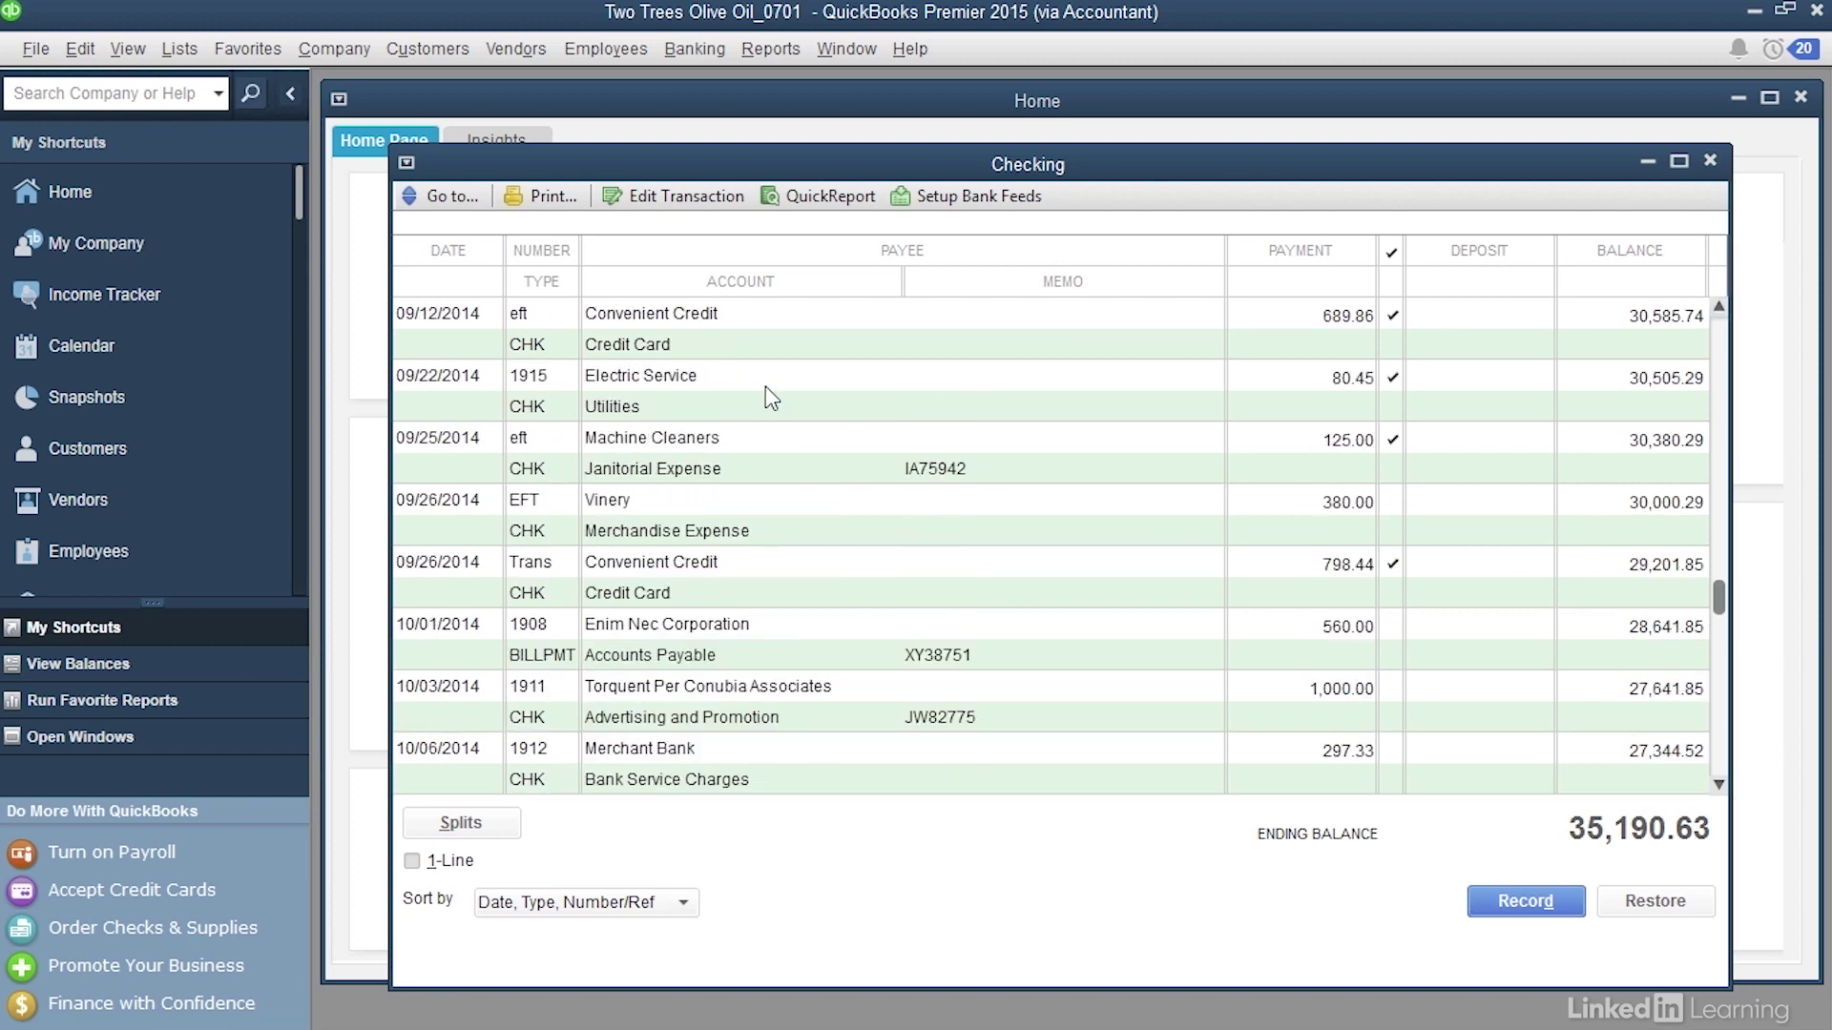
{"action": "left_click", "coordinate": [764, 385]}
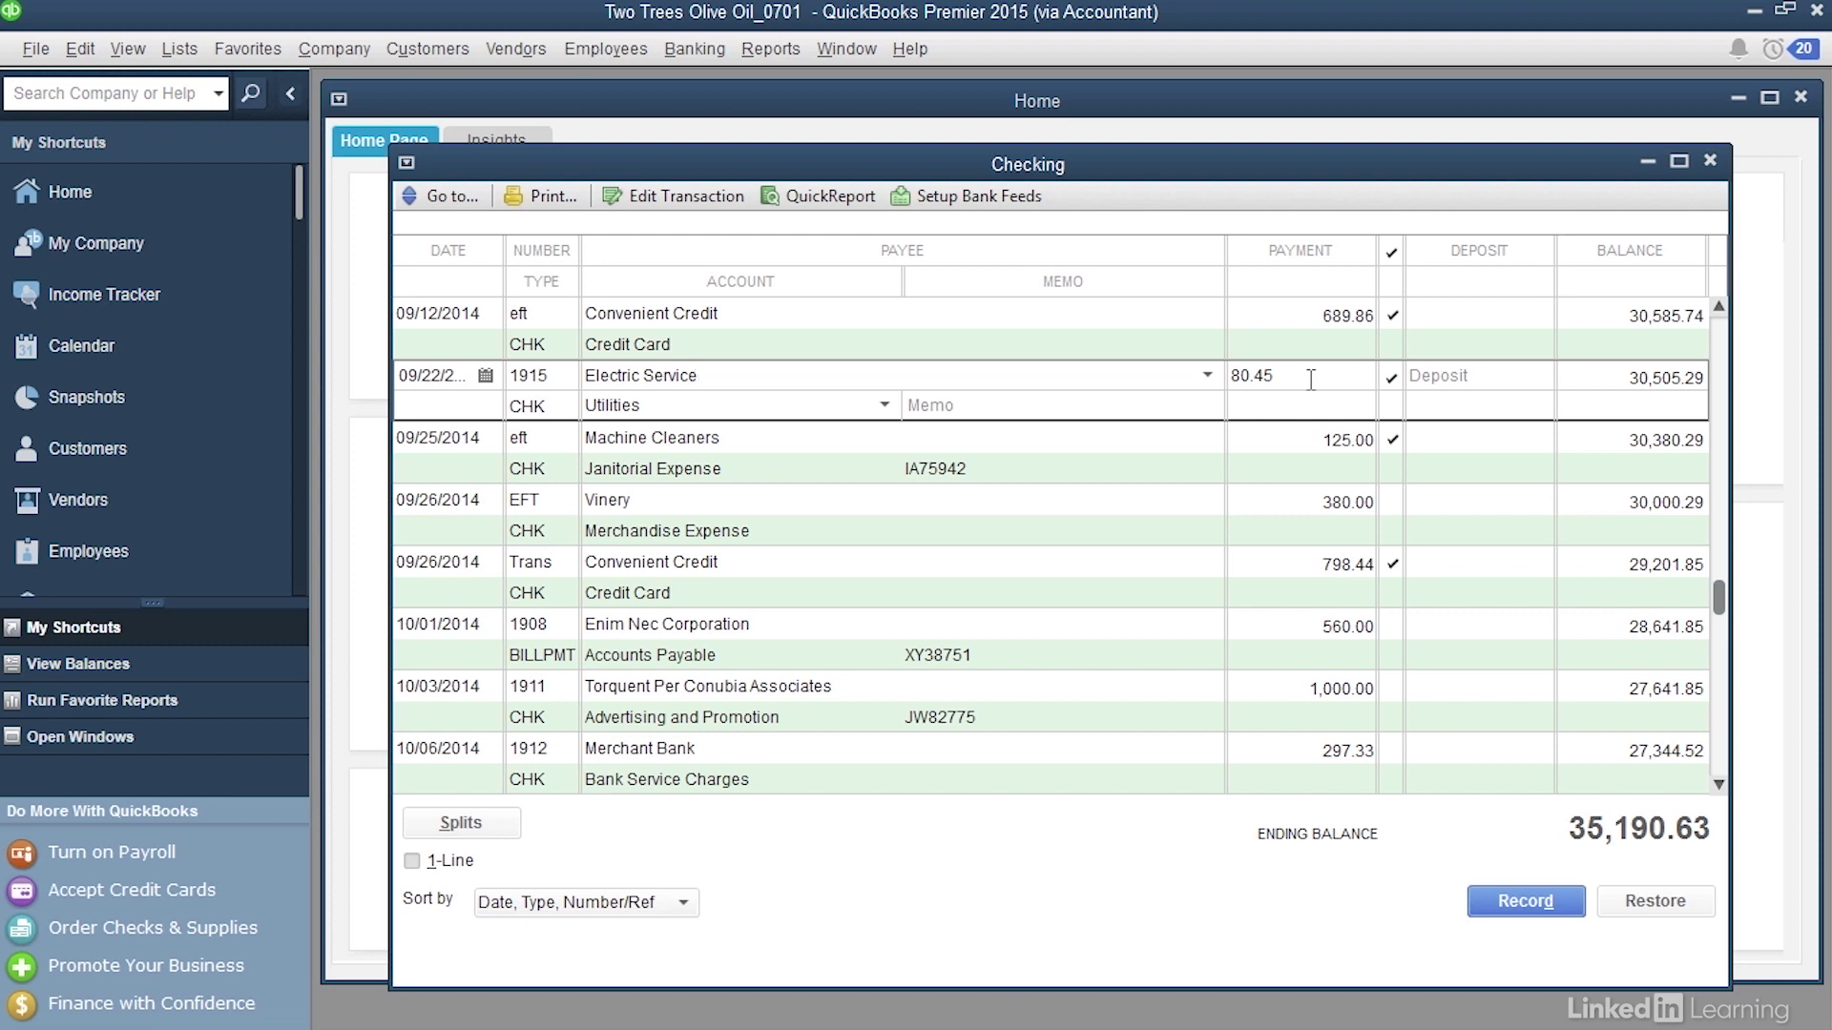
Unclear the 09/22/2014 Electric Service 80.45 payment and record it, accepting the warnings.
{"action": "left_click", "coordinate": [1393, 378]}
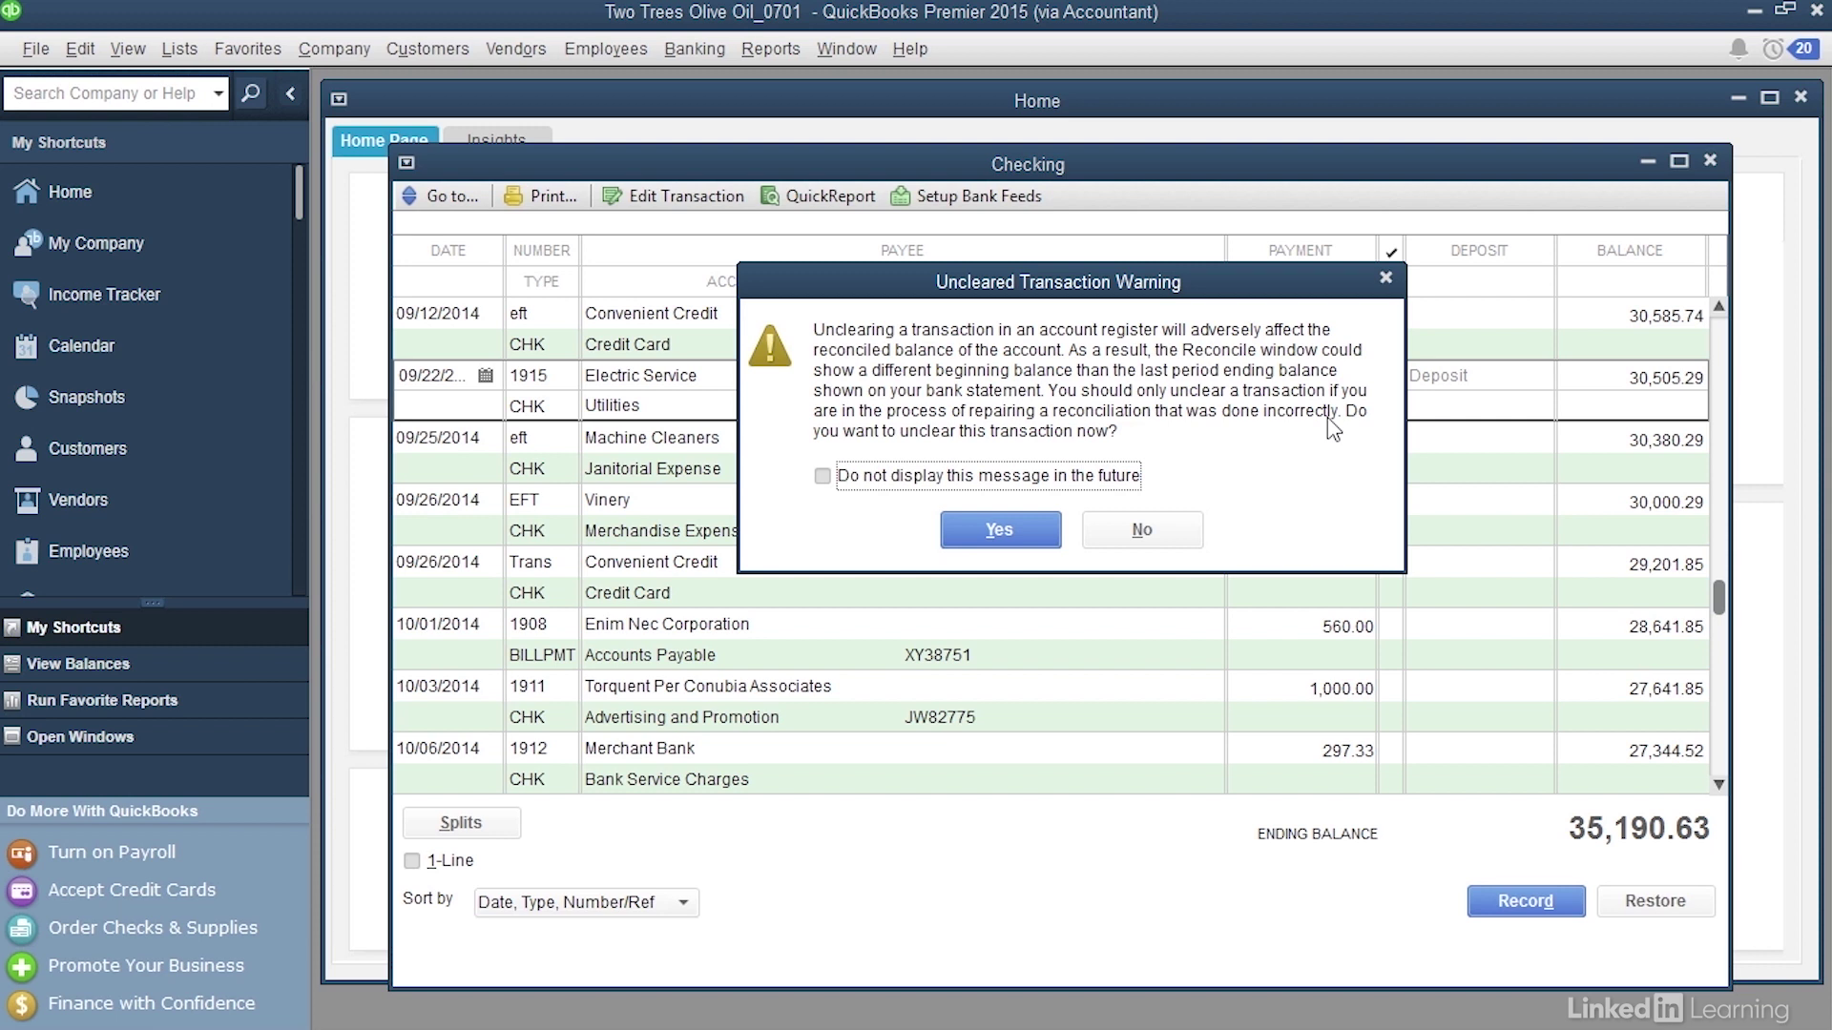
{"action": "left_click", "coordinate": [1002, 533]}
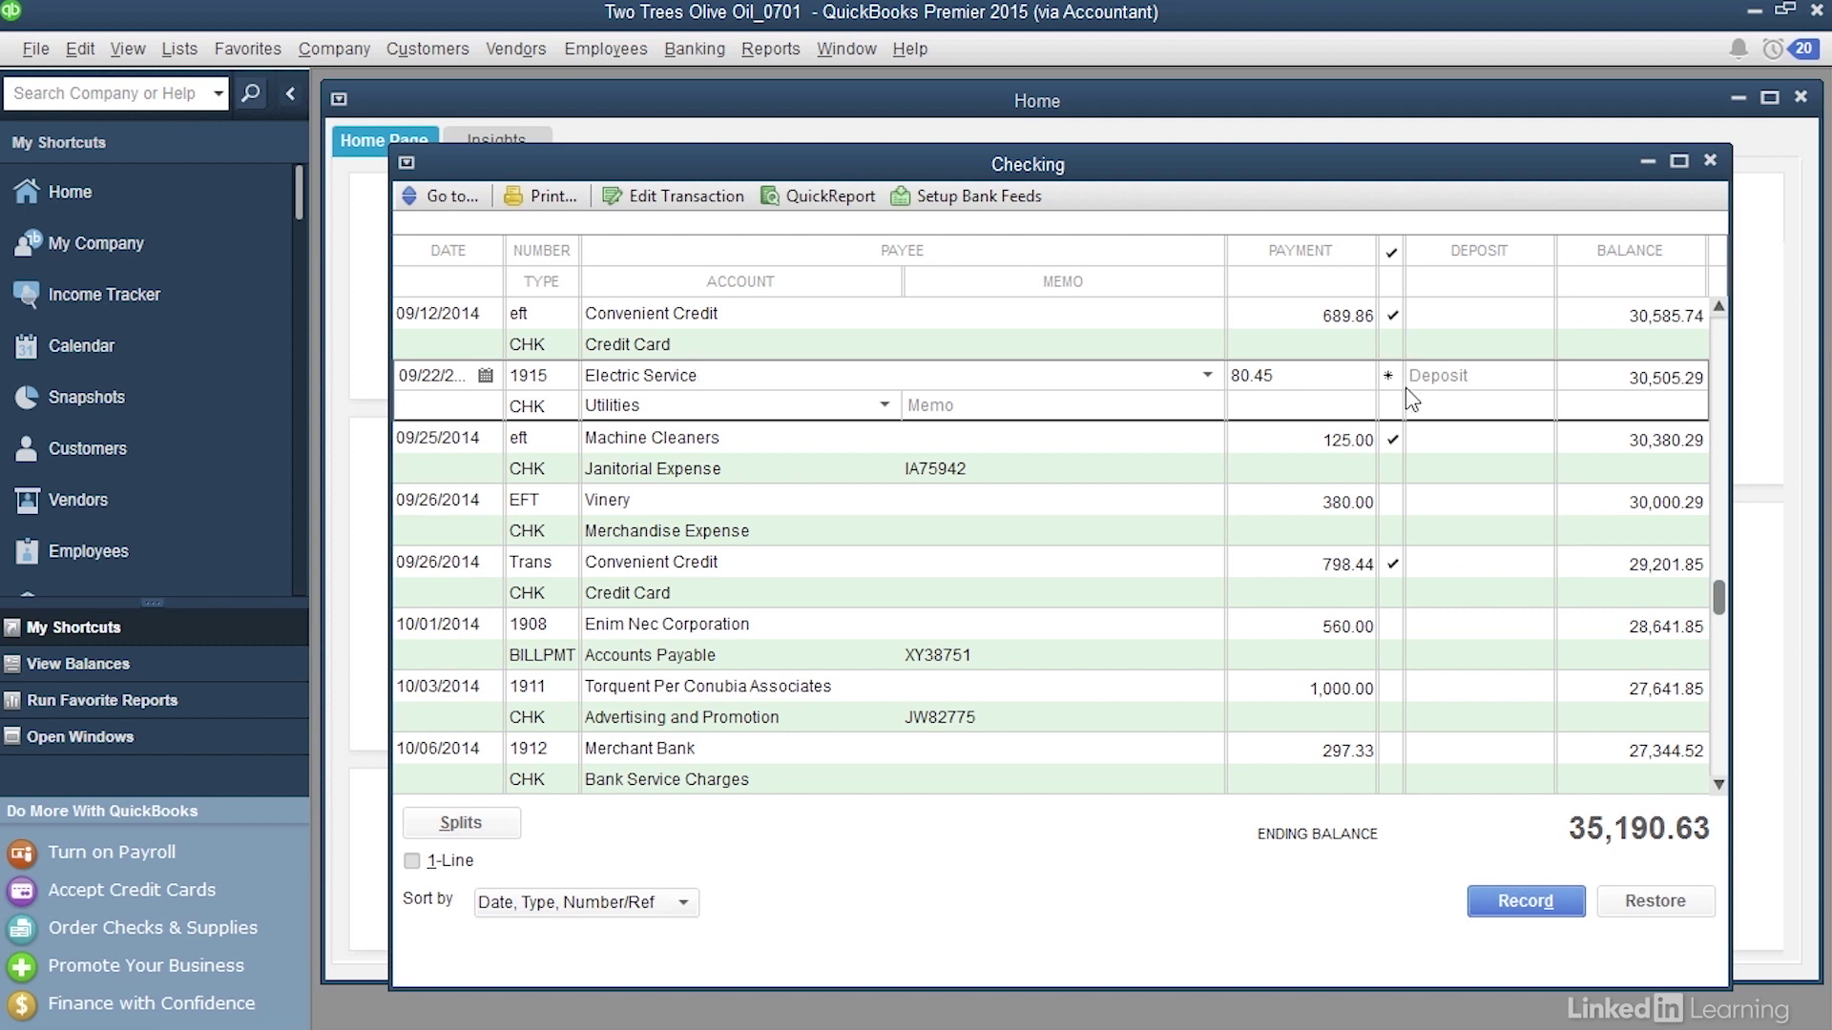
{"action": "left_click", "coordinate": [1525, 901]}
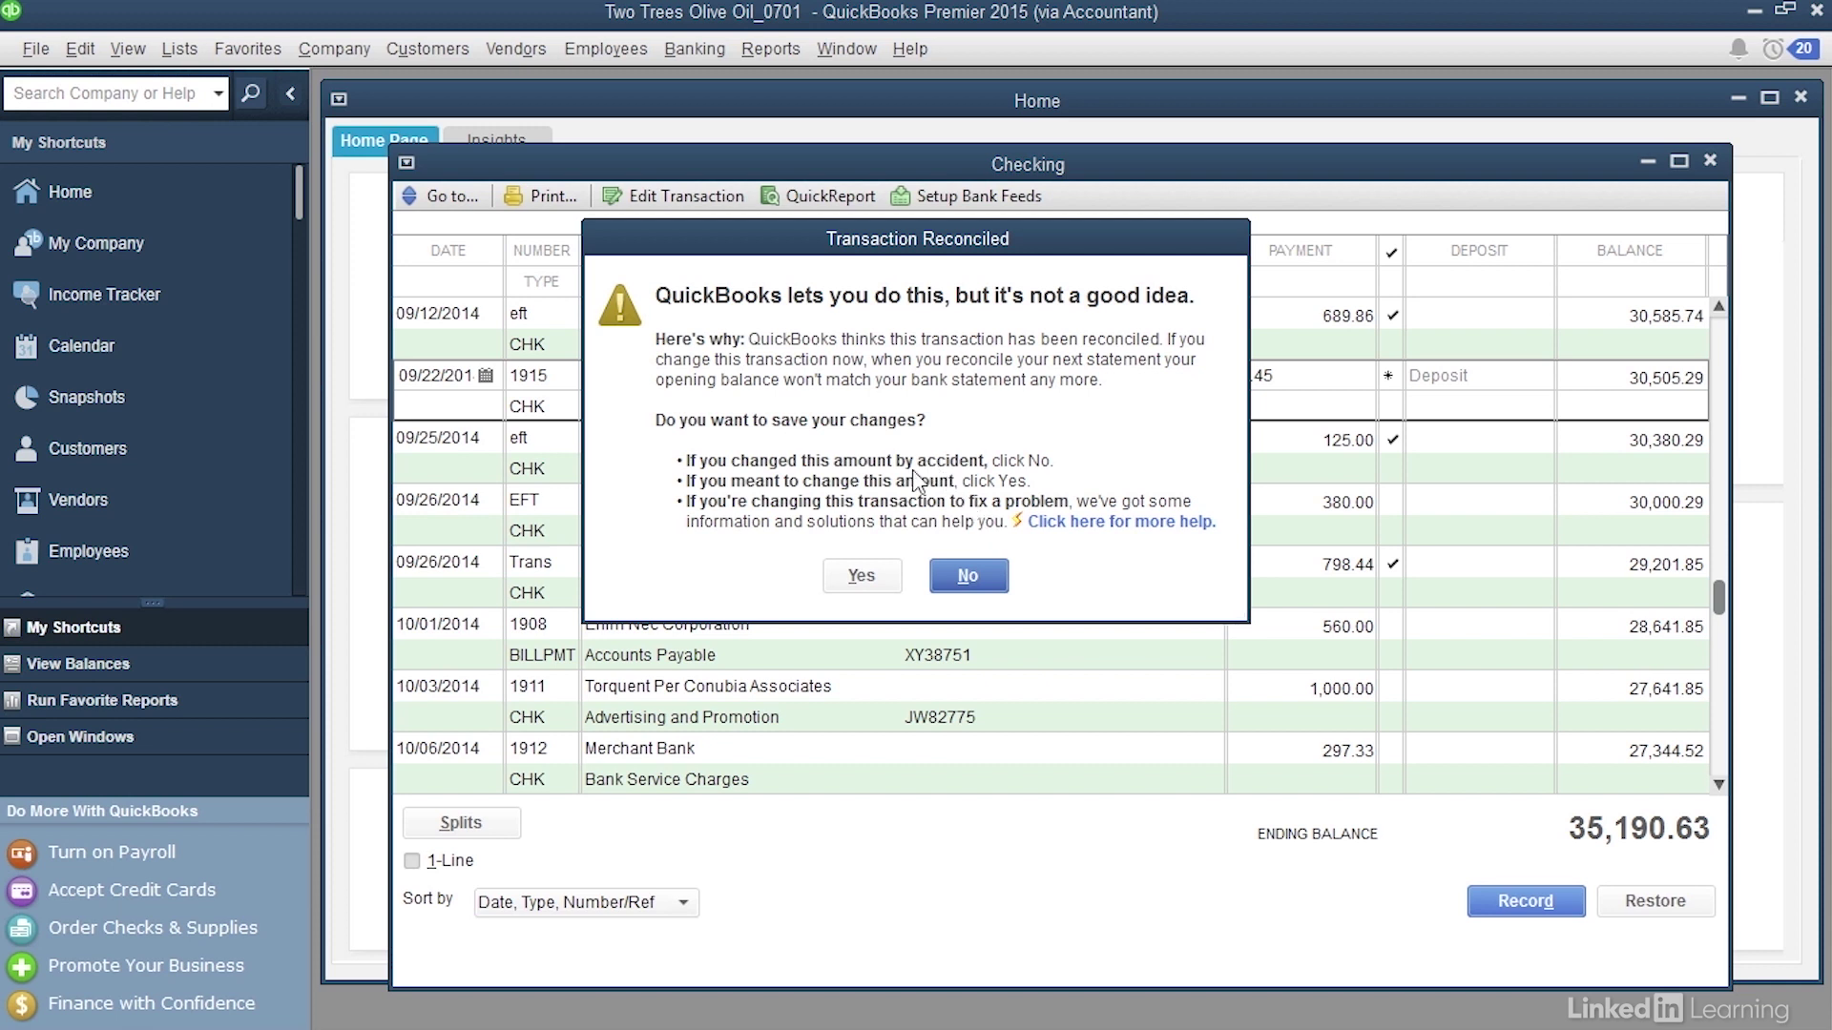
{"action": "left_click", "coordinate": [864, 578]}
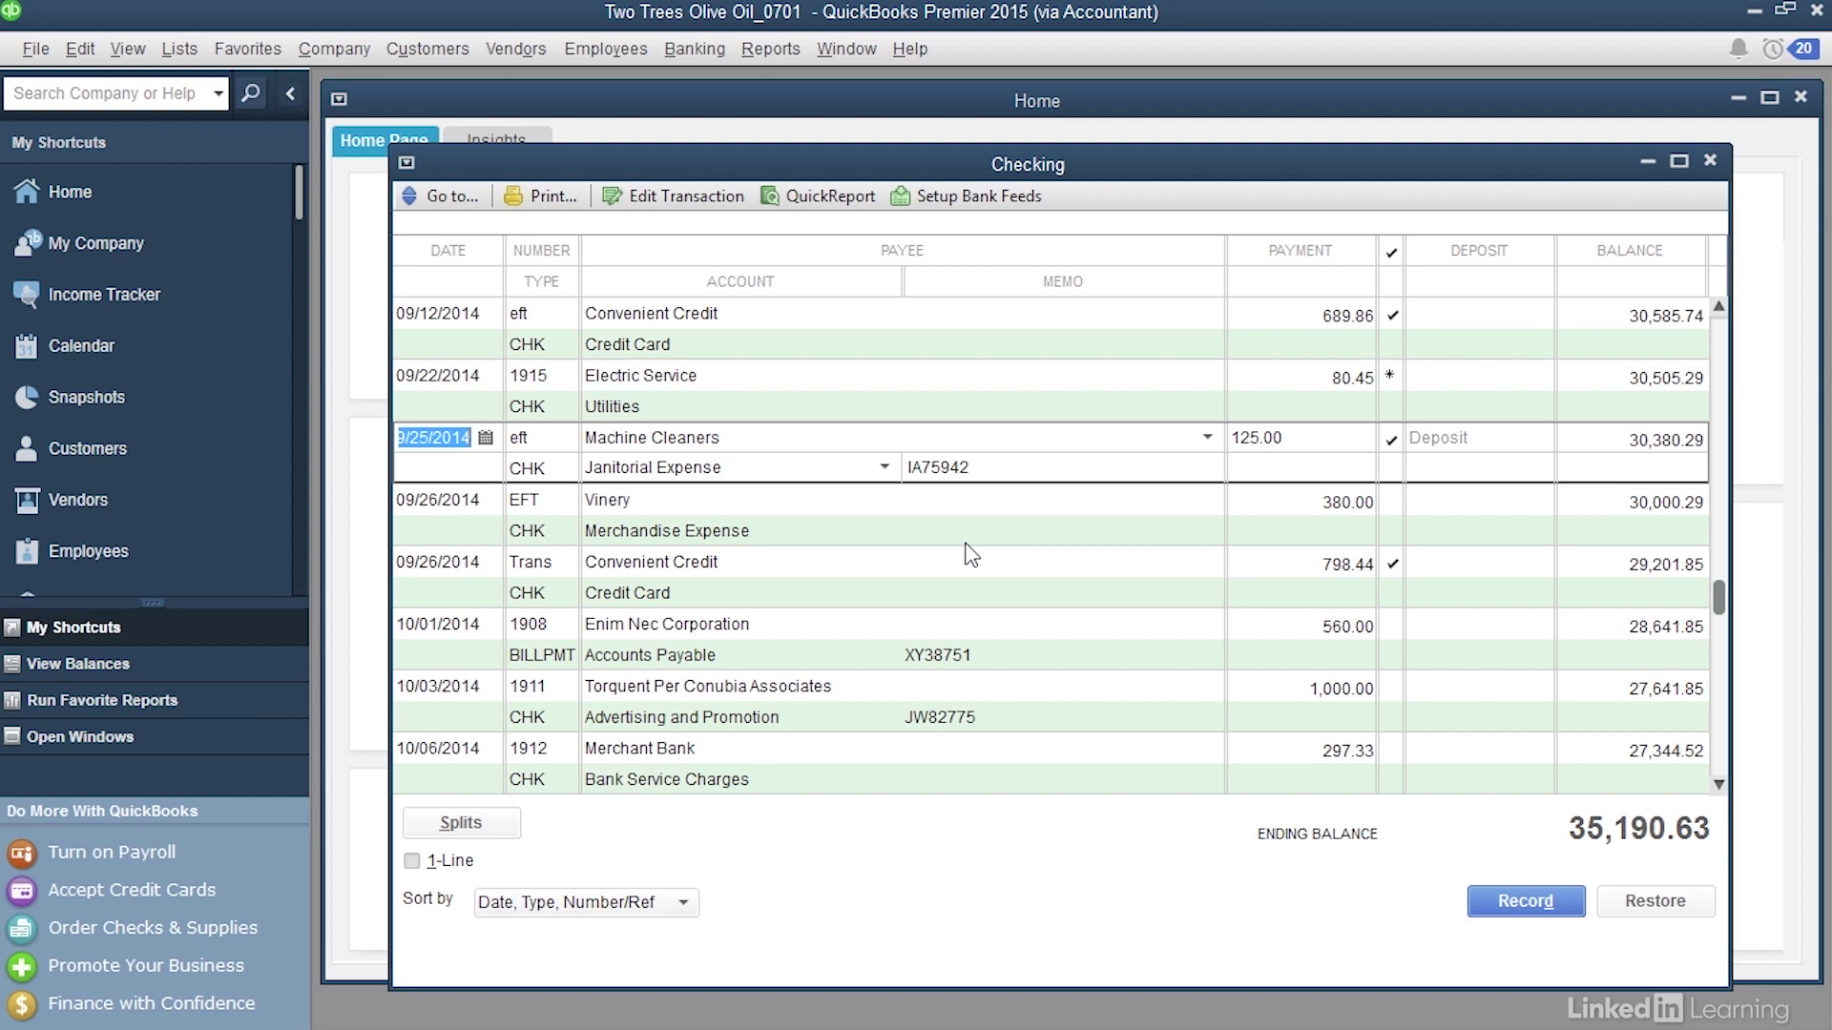
Change the Machine Cleaners payment to 150.00 and record it despite the reconciled warning.
{"action": "left_click", "coordinate": [1041, 440]}
{"action": "left_click_drag", "start_coordinate": [1303, 439], "coordinate": [1208, 440]}
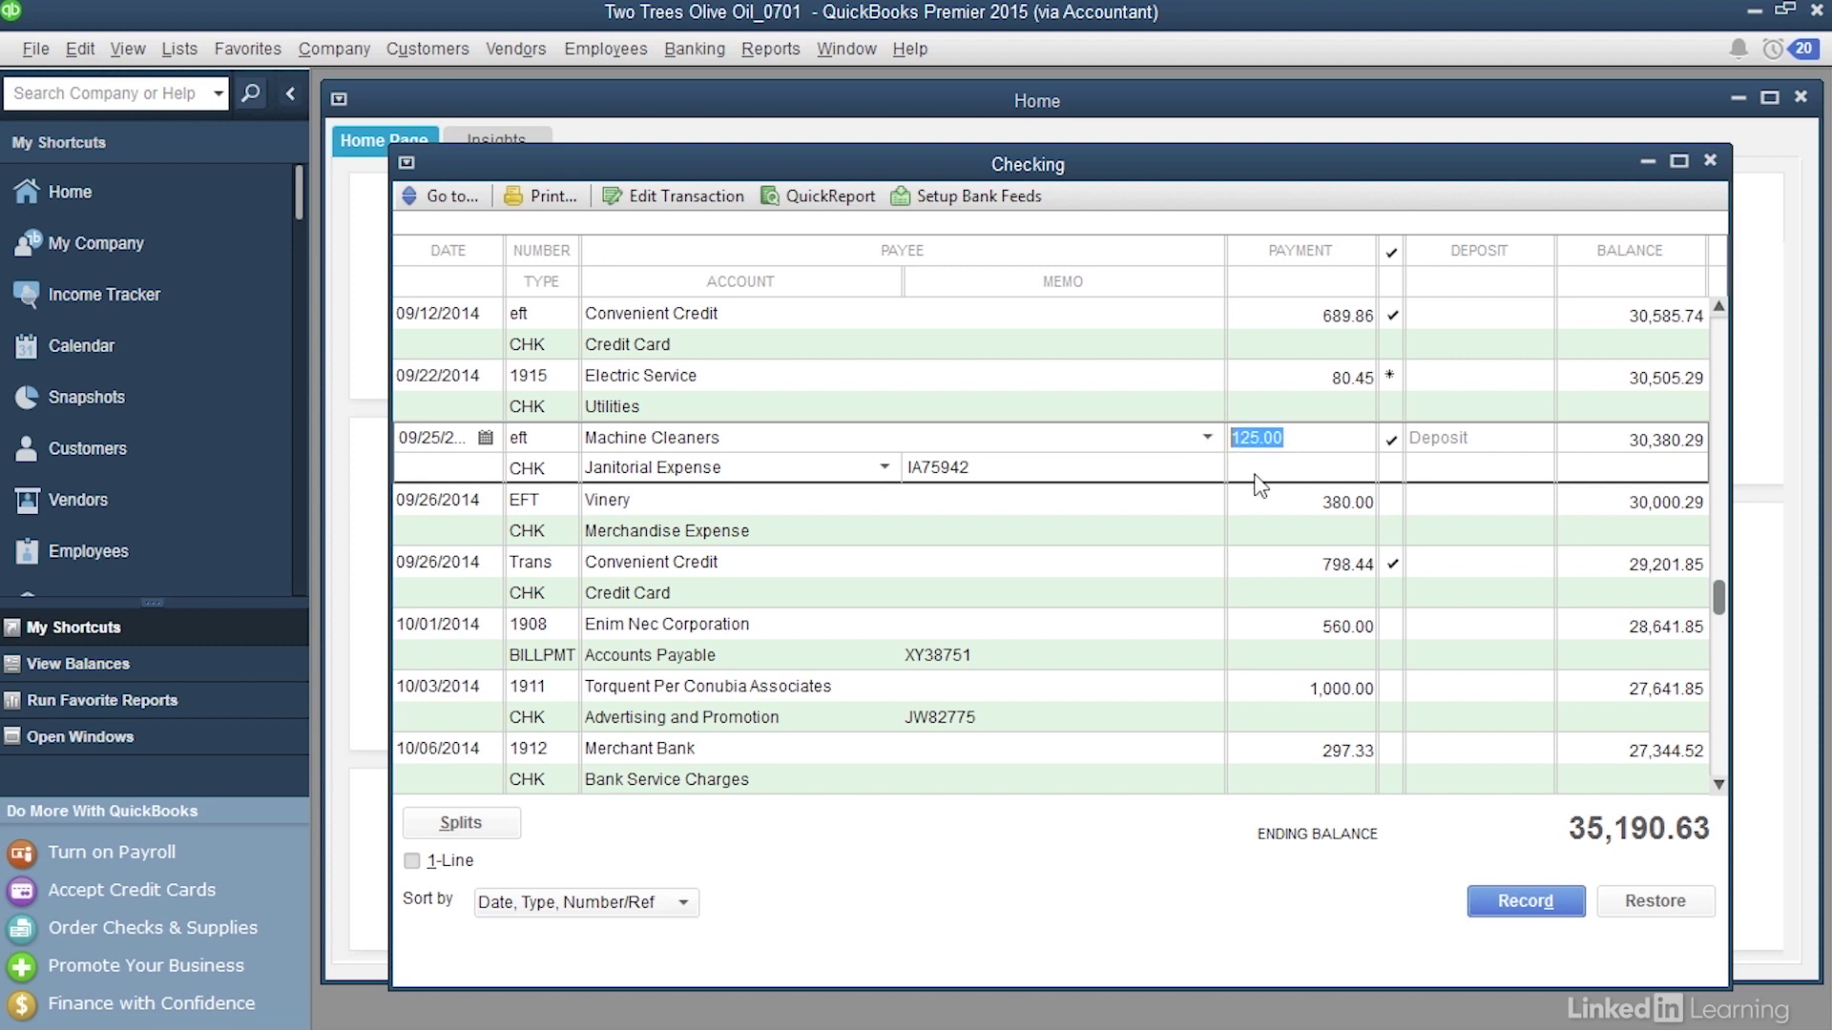
{"action": "type", "text": "150"}
{"action": "left_click", "coordinate": [1523, 903]}
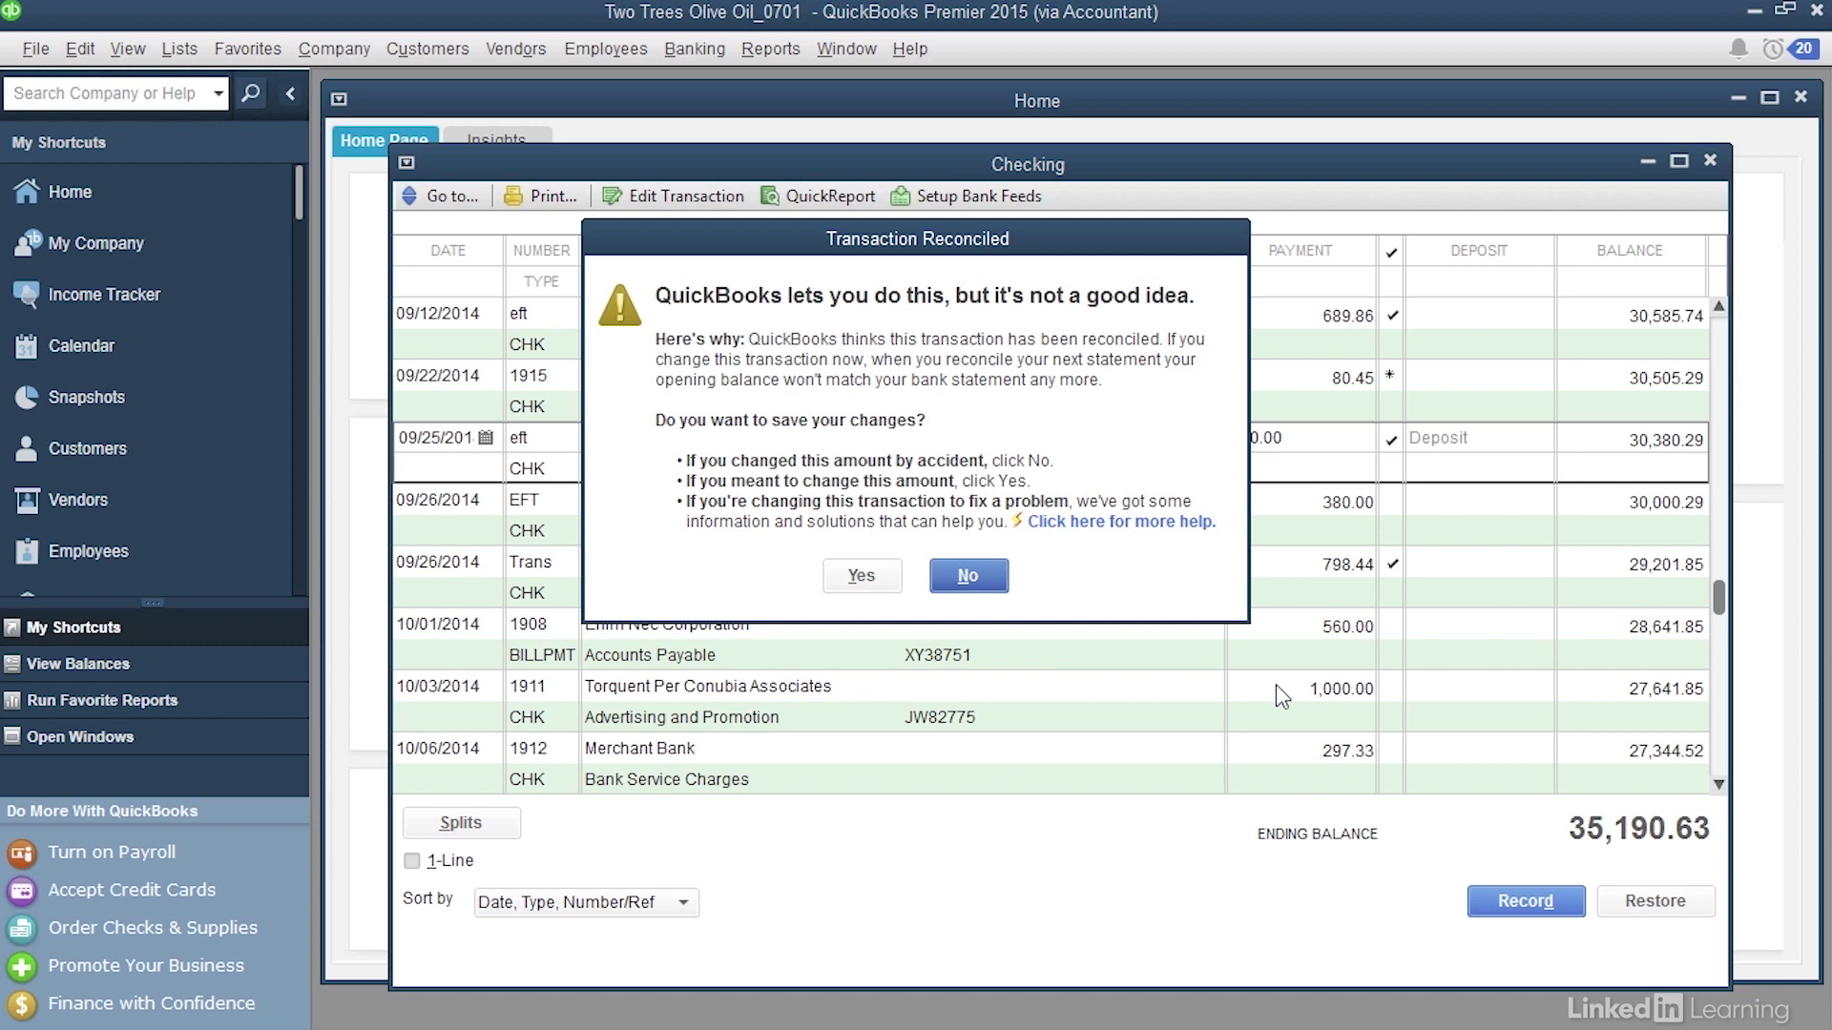
{"action": "left_click", "coordinate": [845, 579]}
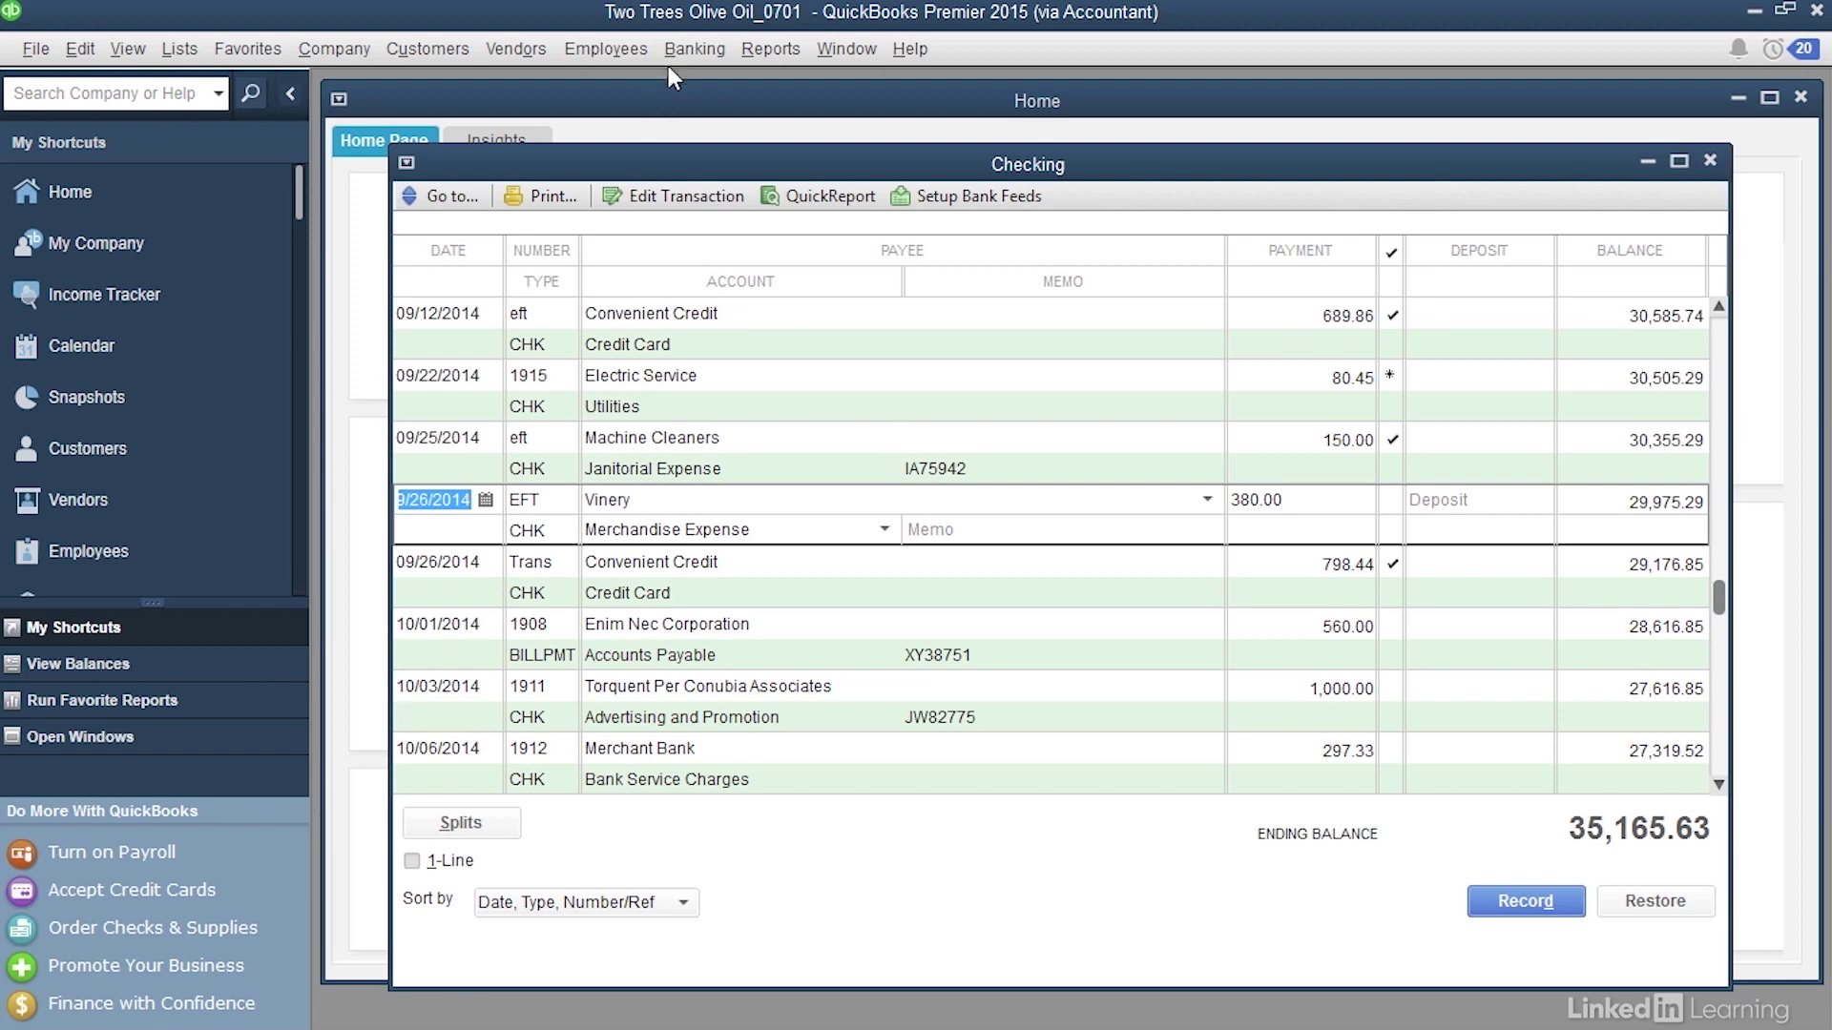
Begin reconciling Checking with a statement date of 09/30/2014.
{"action": "left_click", "coordinate": [696, 49]}
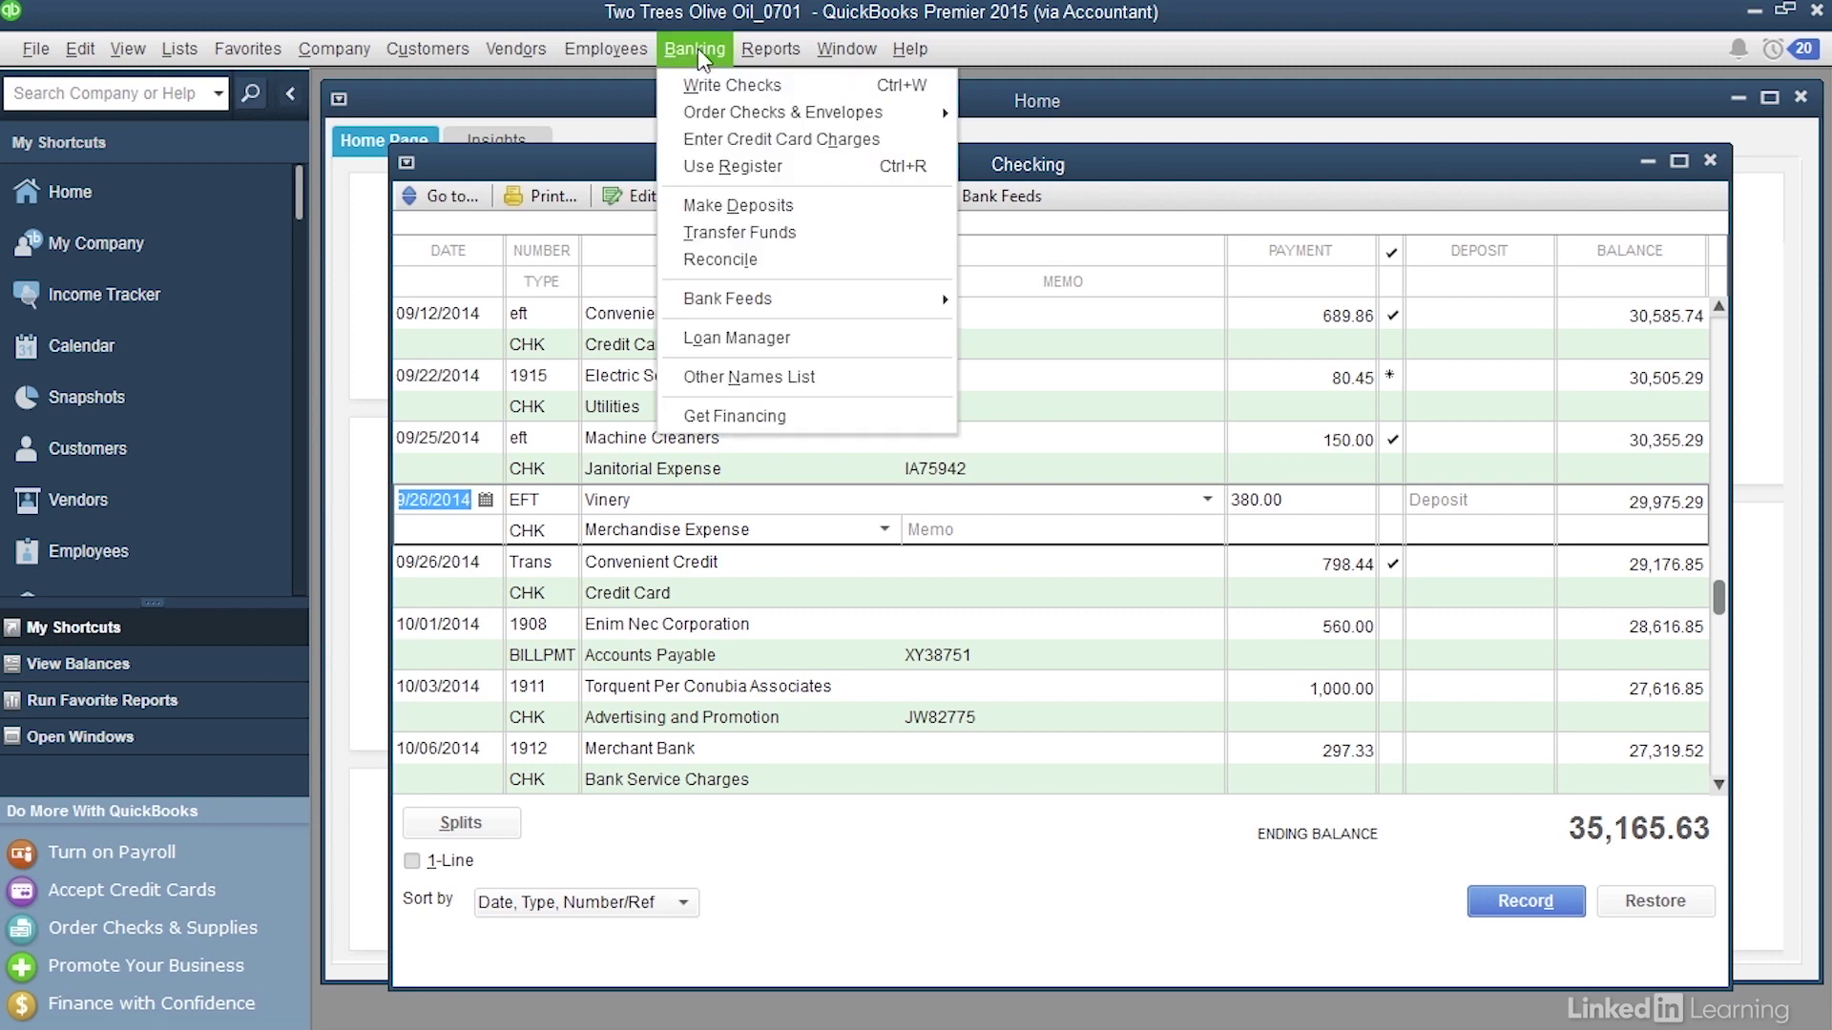
{"action": "left_click", "coordinate": [744, 259]}
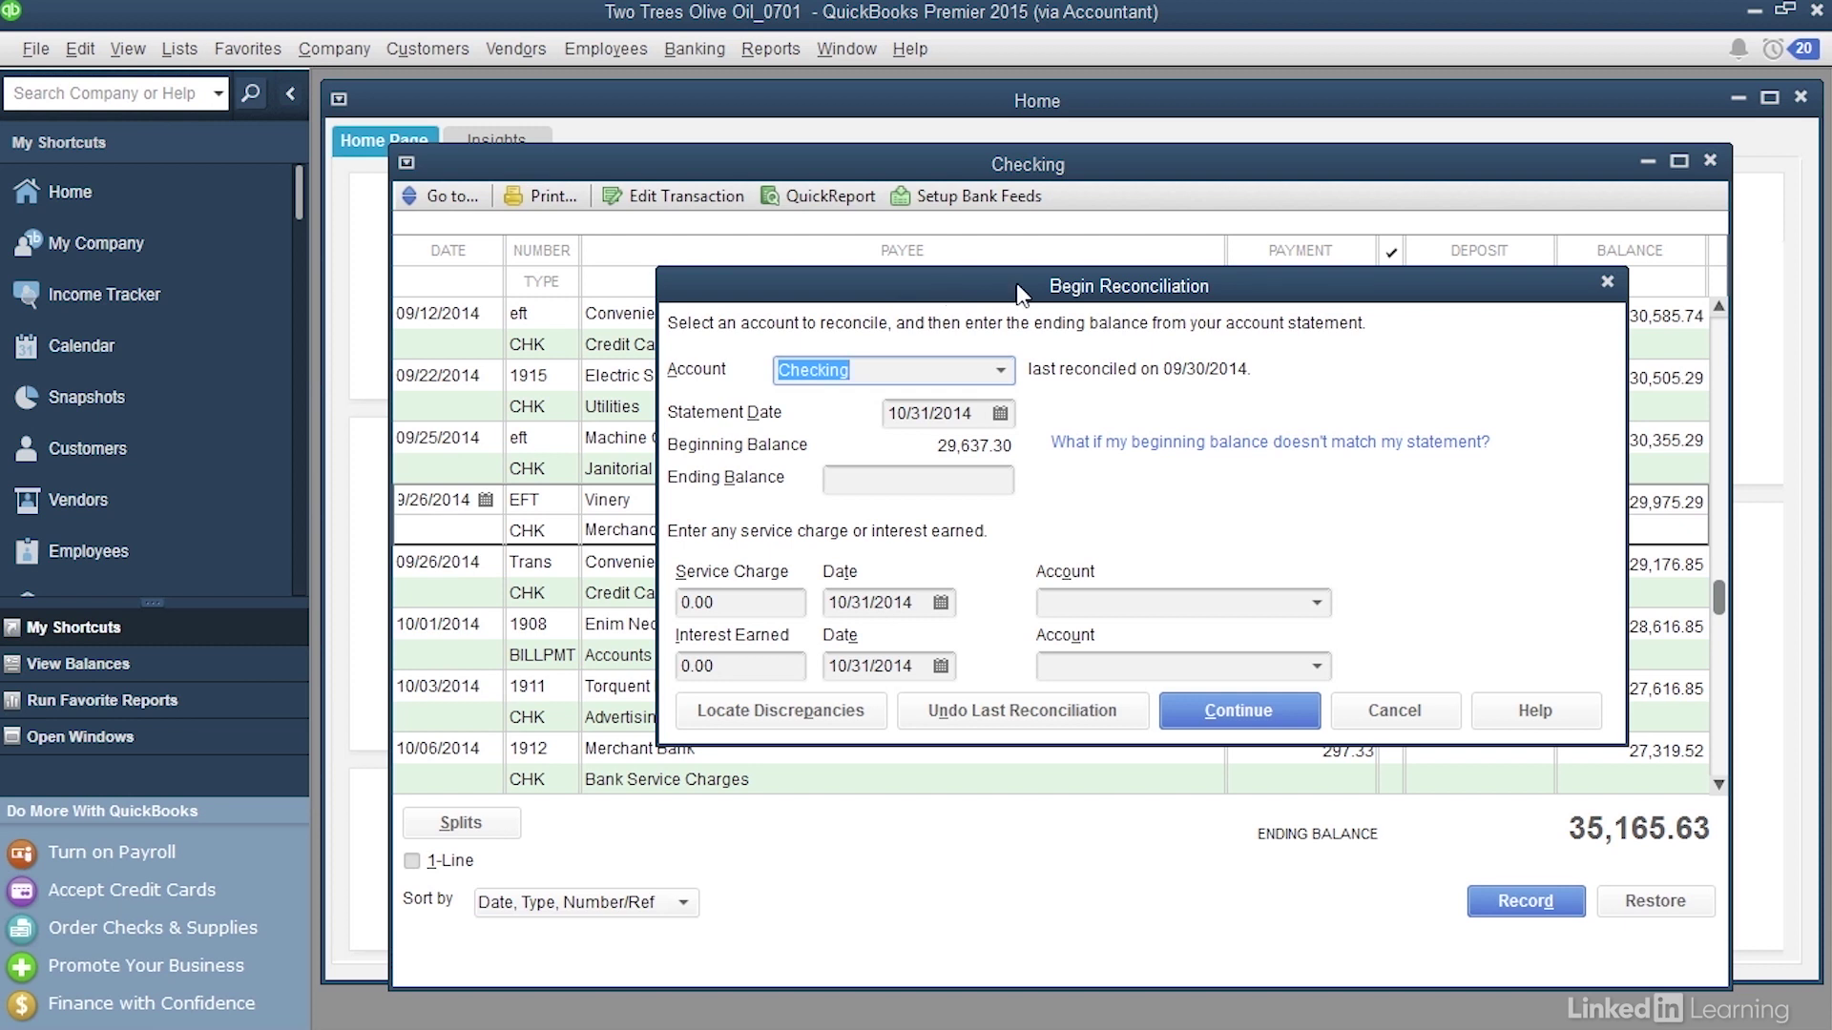
{"action": "left_click", "coordinate": [1000, 414]}
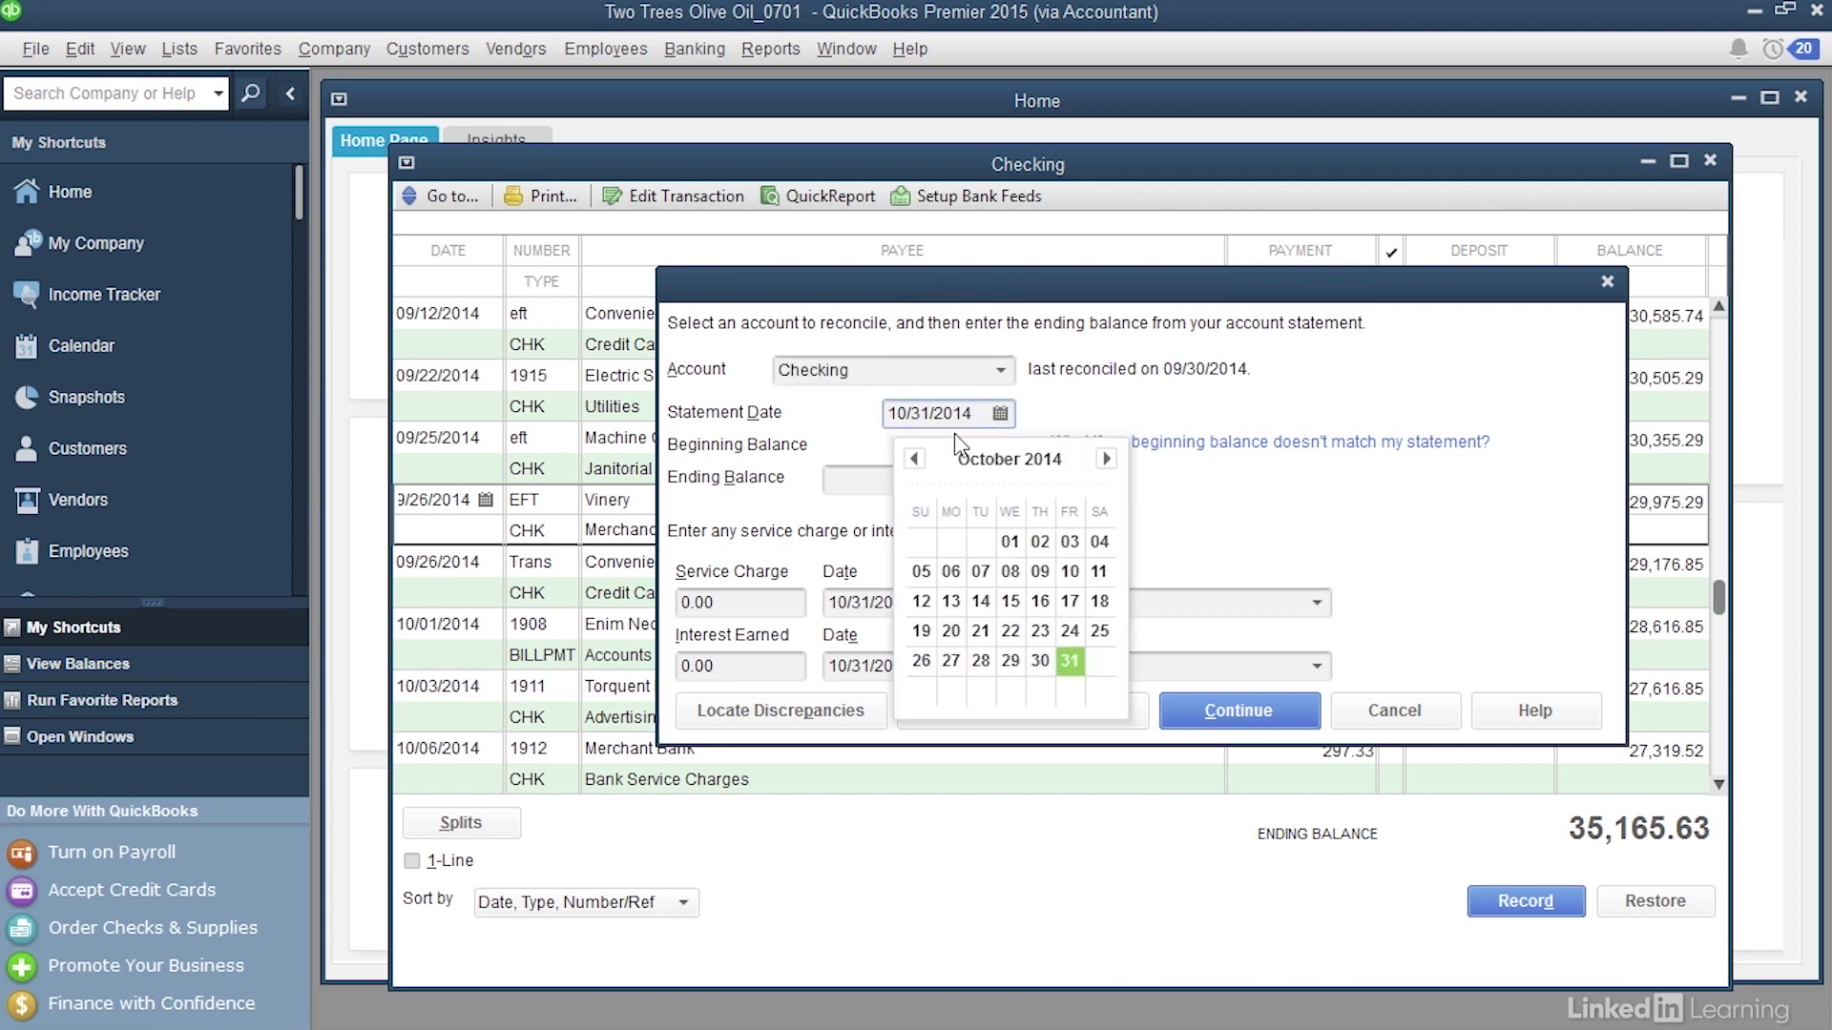
{"action": "left_click", "coordinate": [914, 459]}
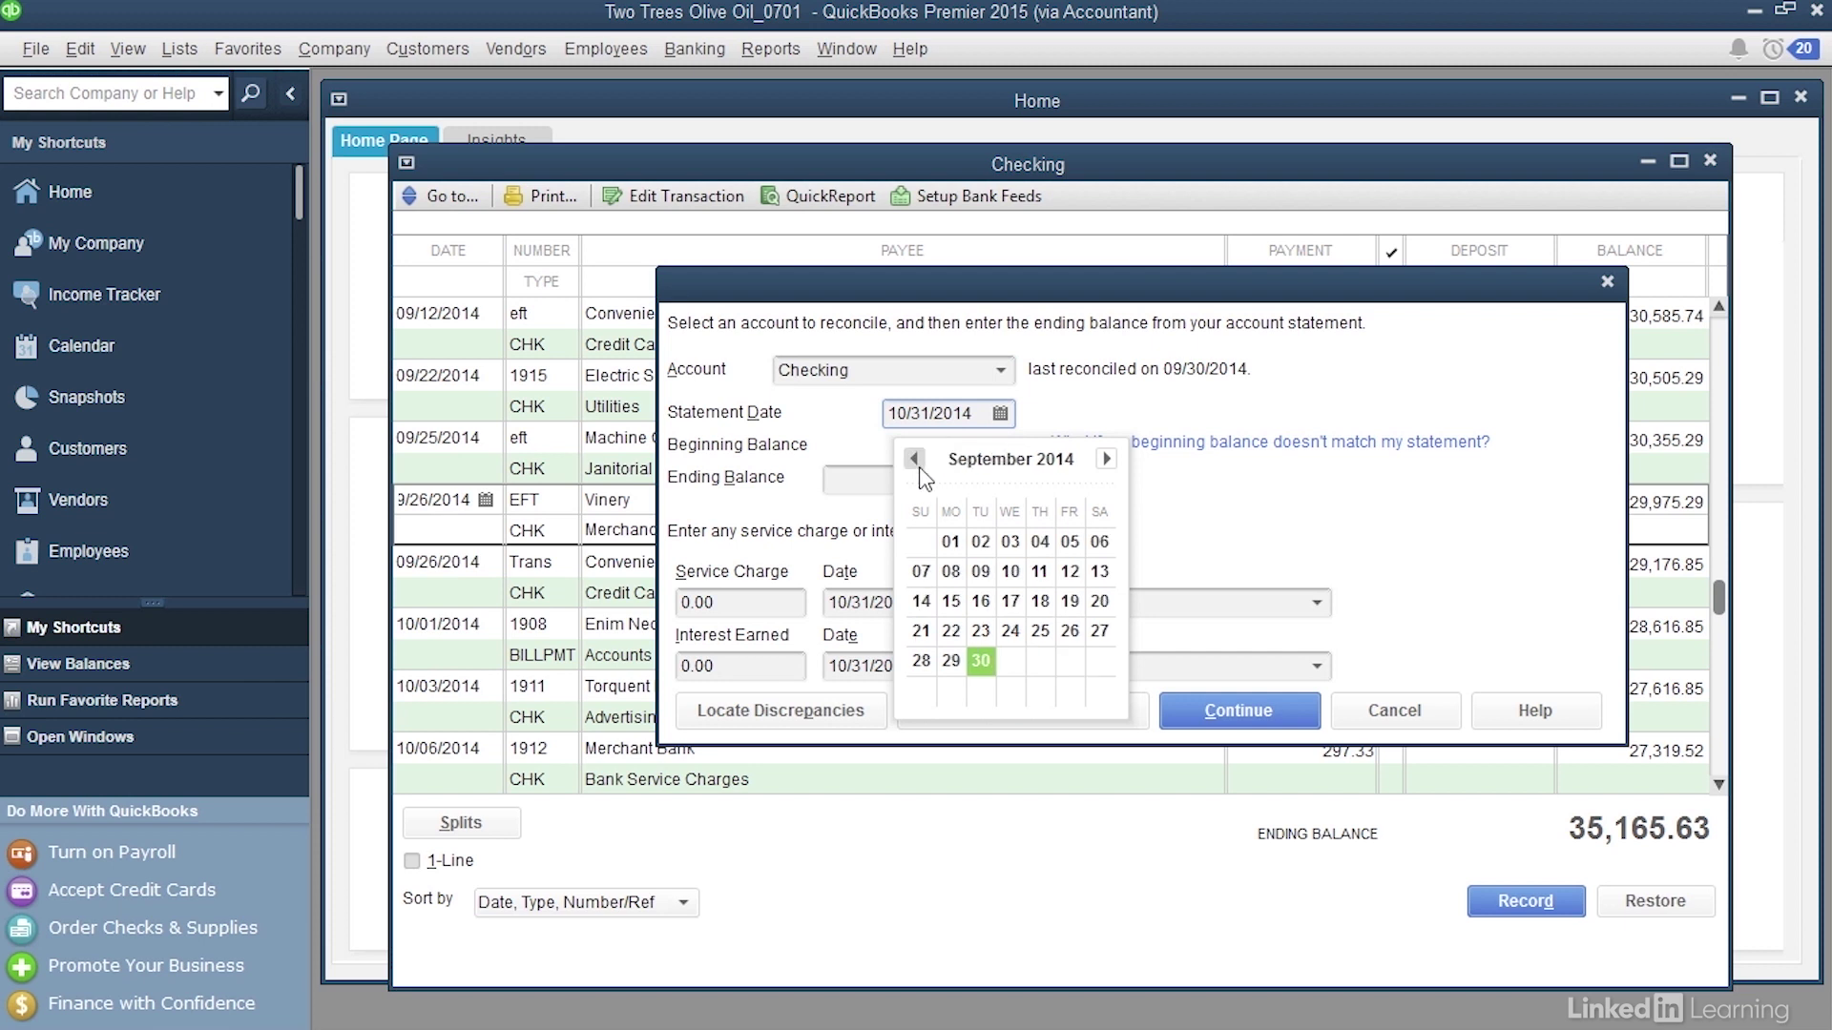
{"action": "left_click", "coordinate": [981, 660]}
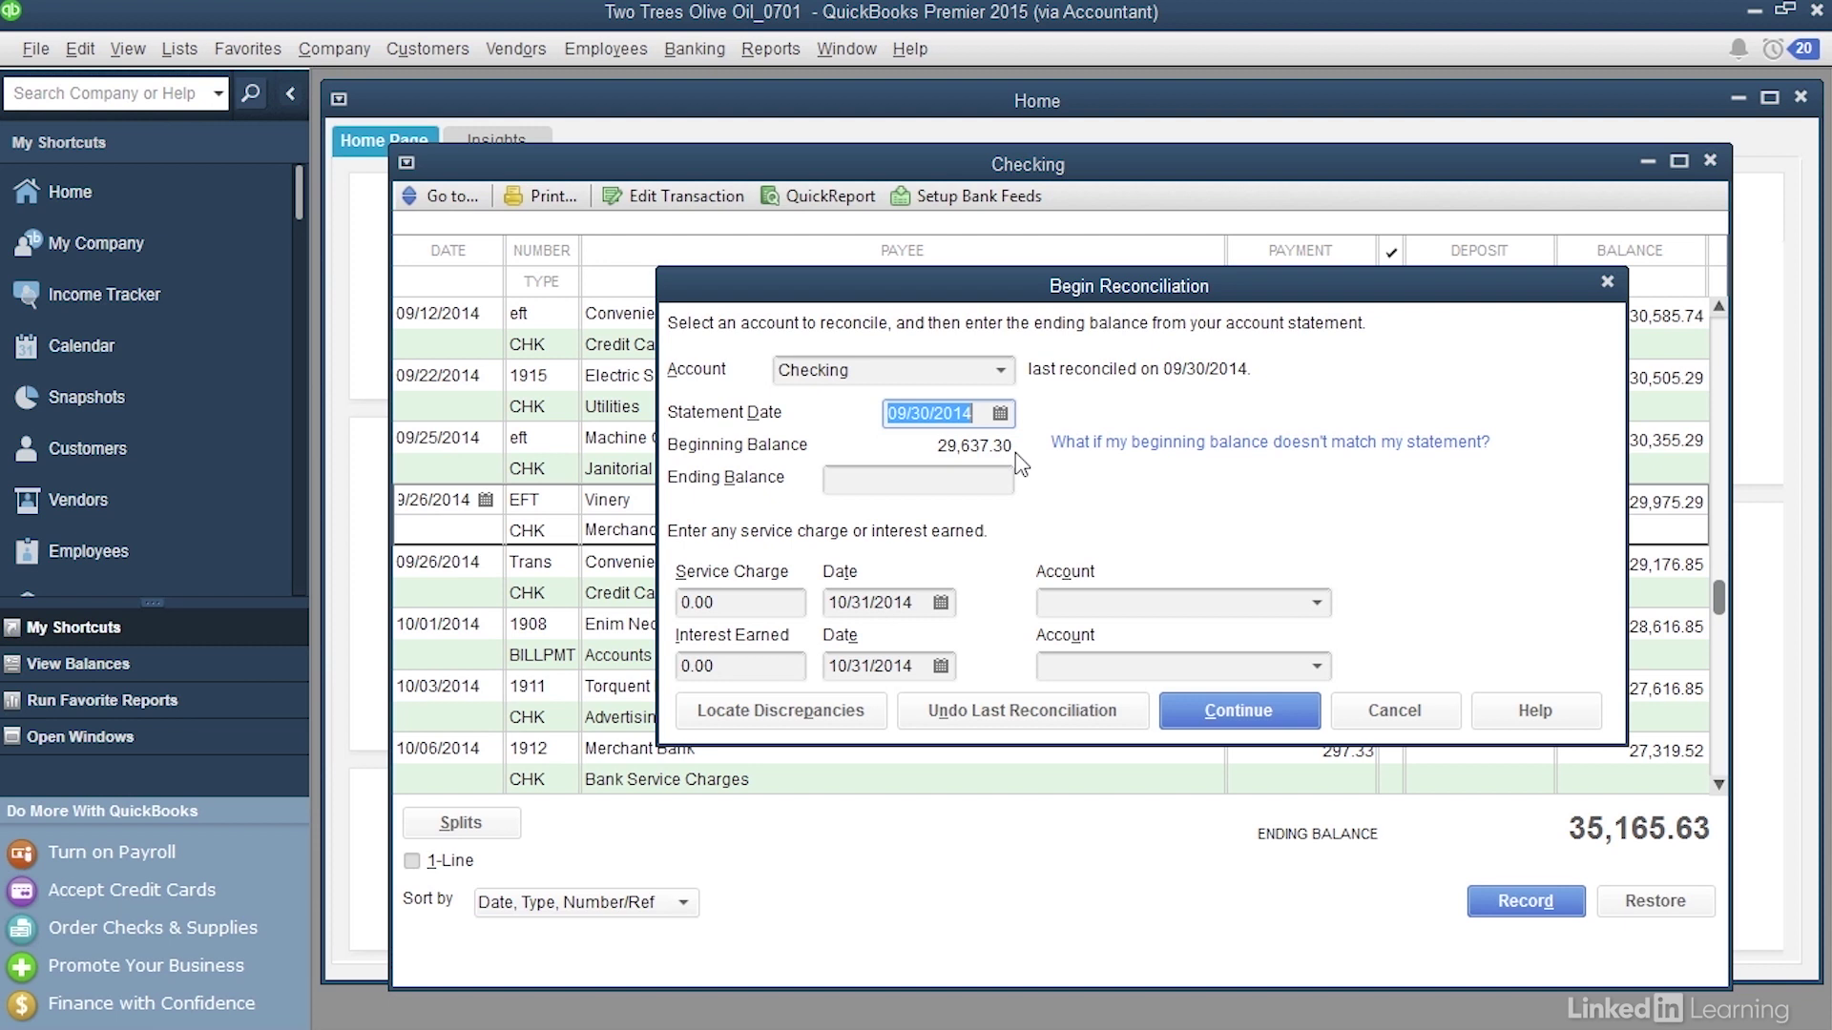
Open the Previous Reconciliation Discrepancy Report and the Machine Cleaners 150.00 check from it.
{"action": "left_click", "coordinate": [756, 711]}
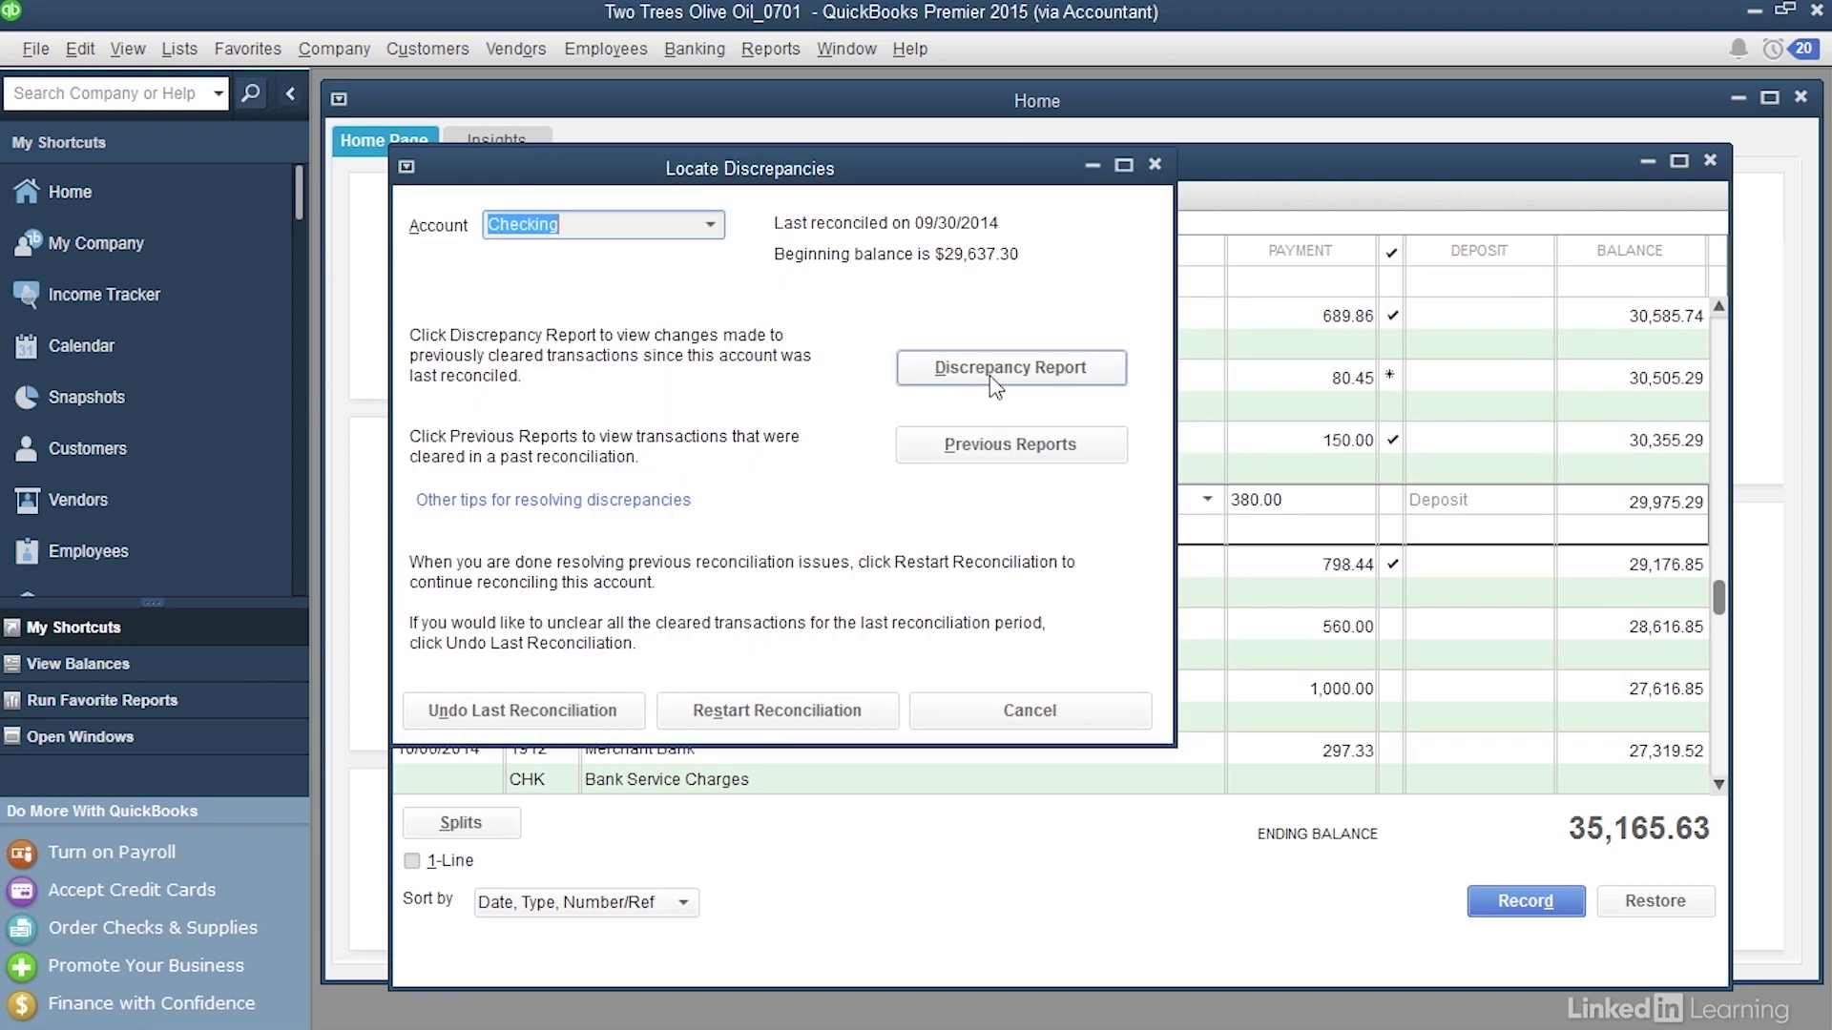
{"action": "left_click", "coordinate": [1015, 368]}
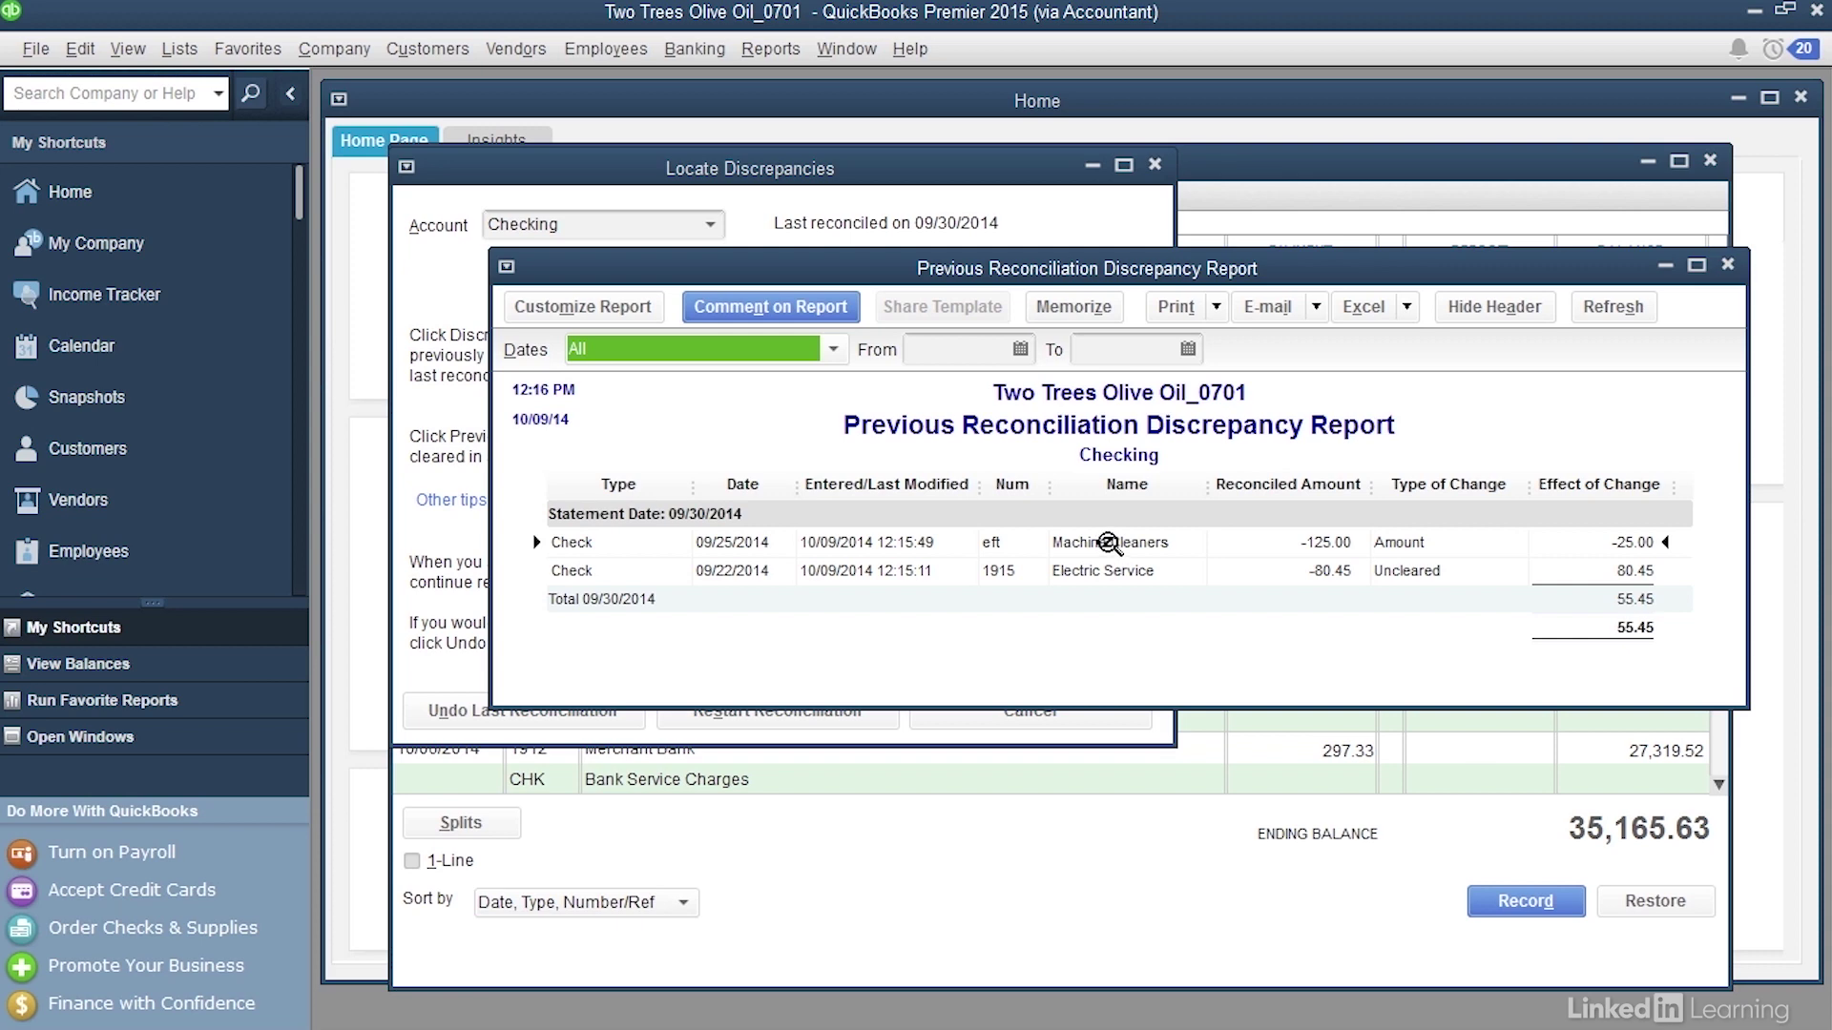
{"action": "double_click", "coordinate": [1109, 544]}
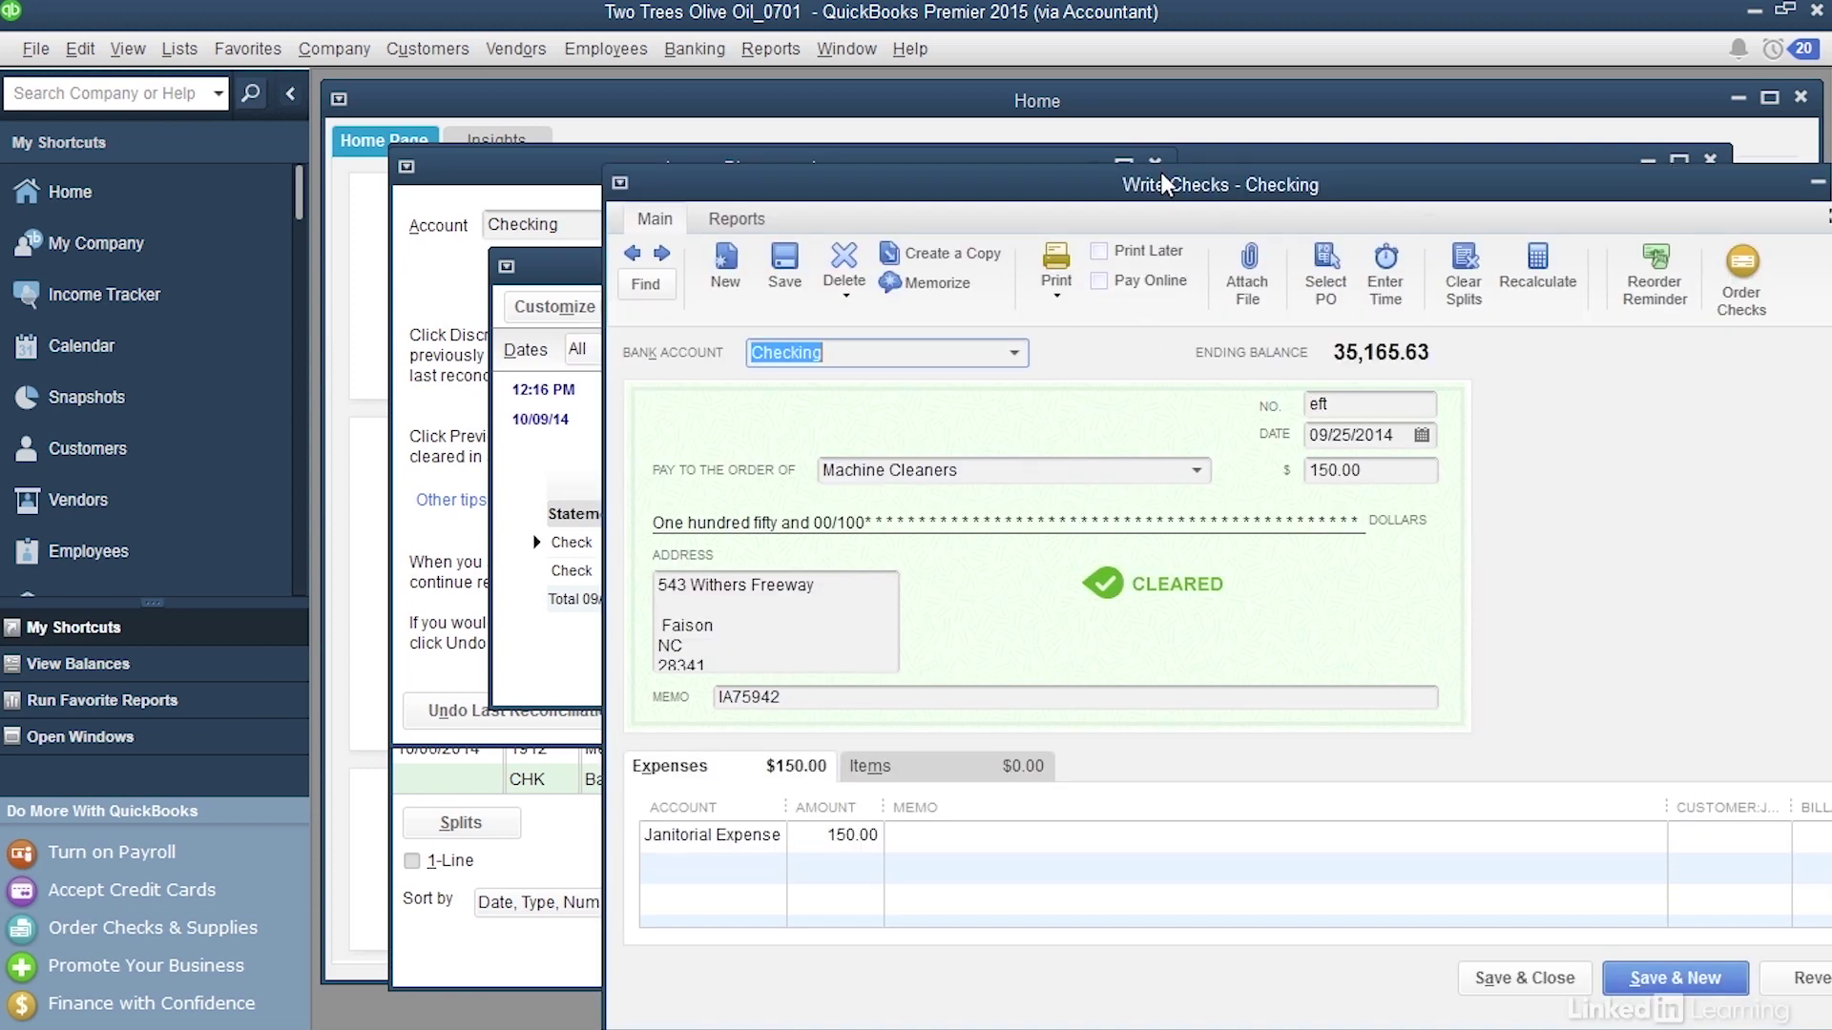
Change the Machine Cleaners check to 125.00 and save it, confirming the reconciled warning.
{"action": "left_click_drag", "start_coordinate": [1175, 186], "coordinate": [1040, 105]}
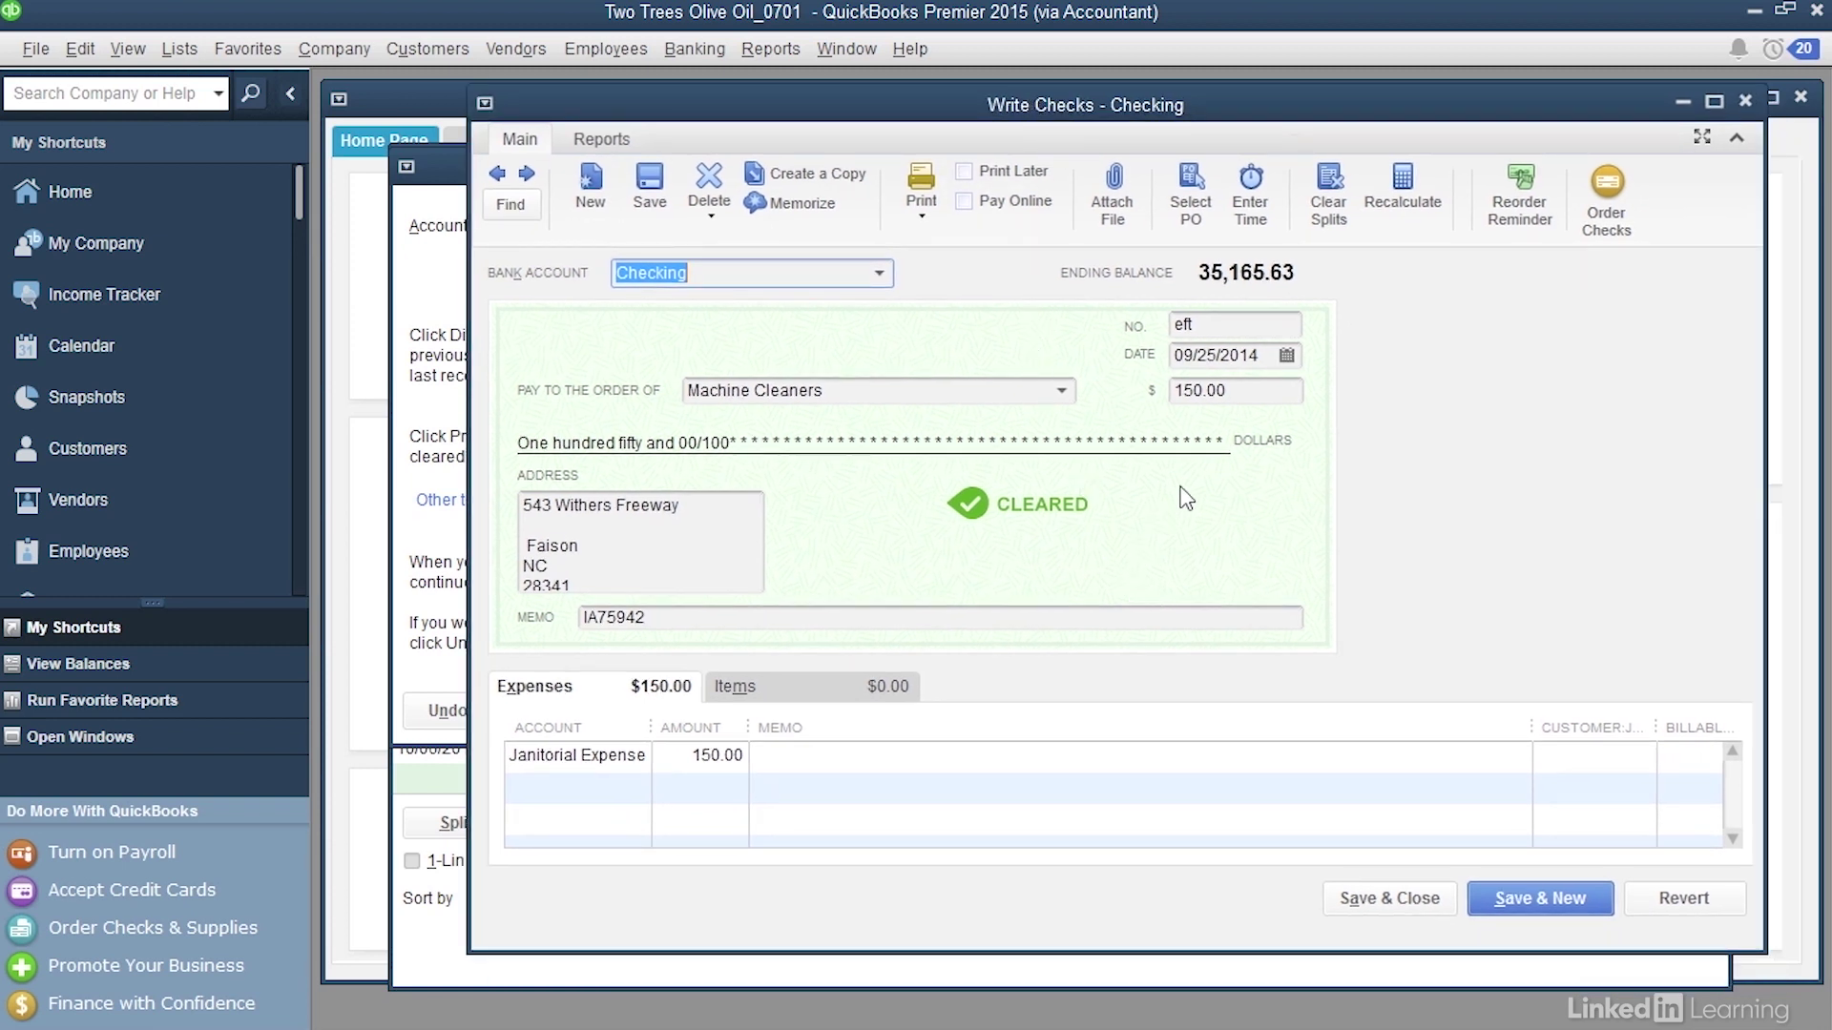
{"action": "left_click", "coordinate": [1243, 396]}
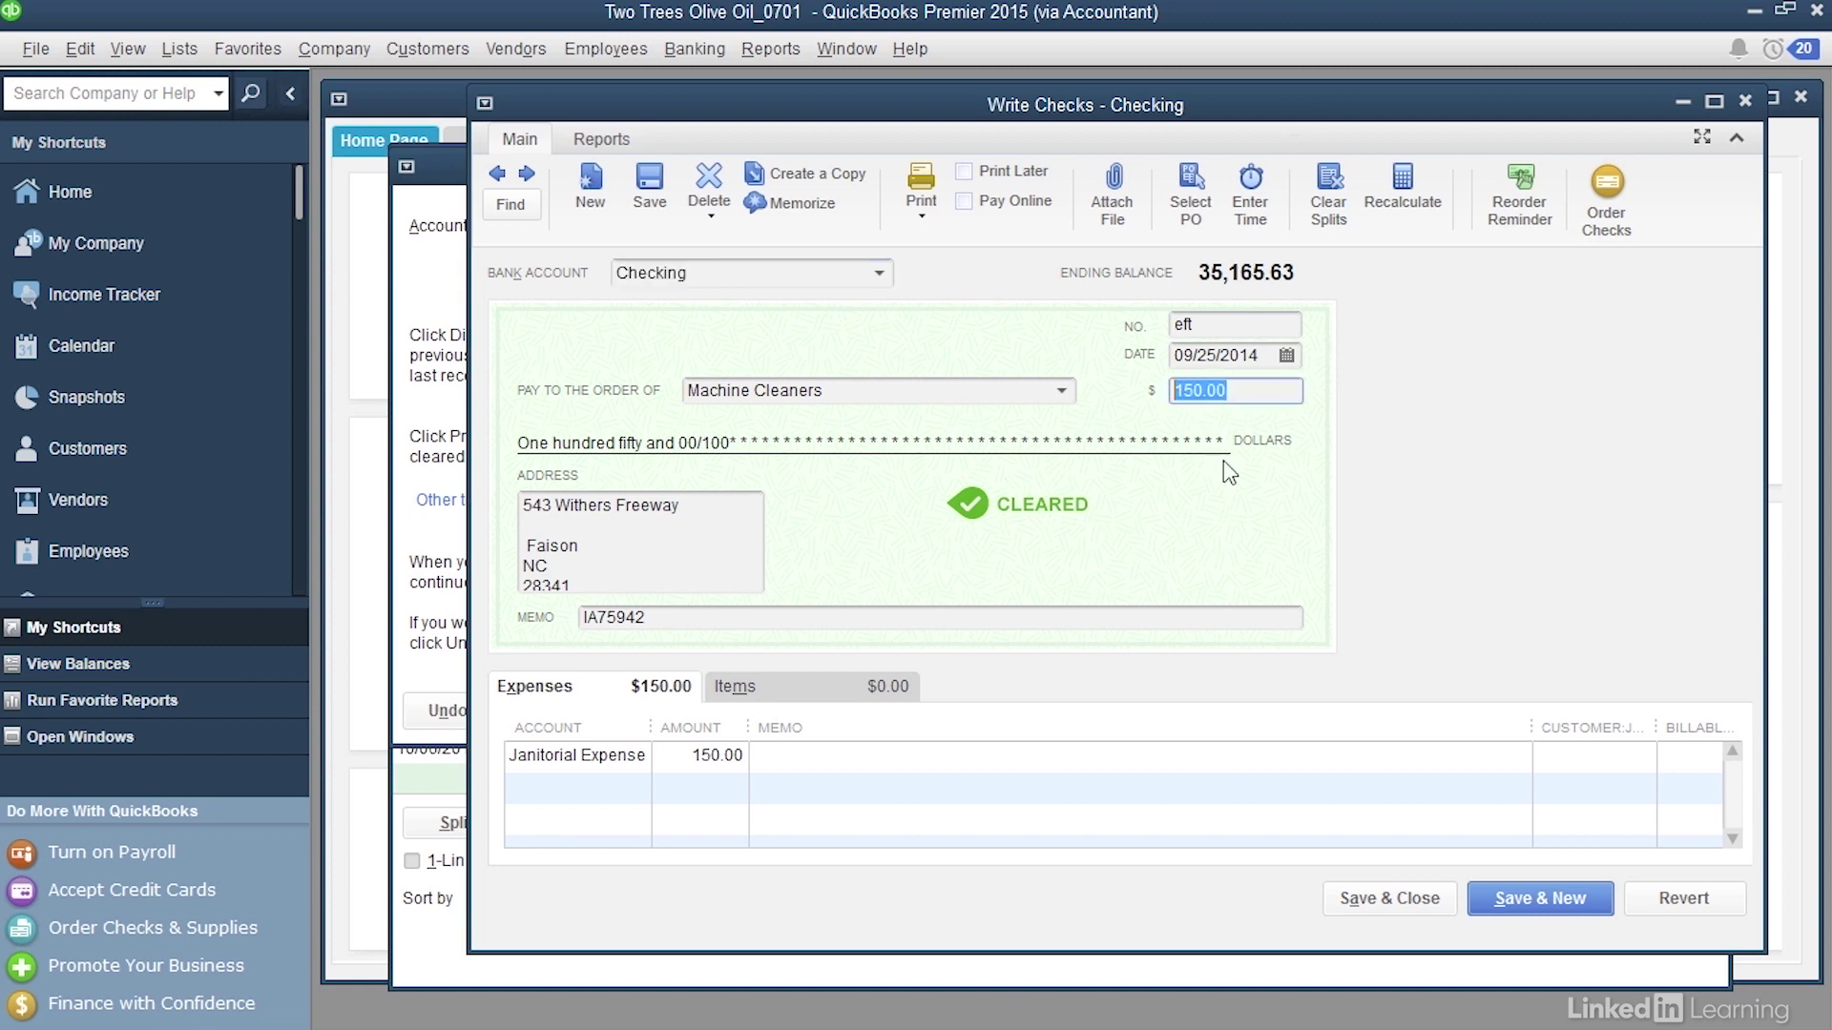
{"action": "type", "text": "125"}
{"action": "left_click", "coordinate": [1395, 902]}
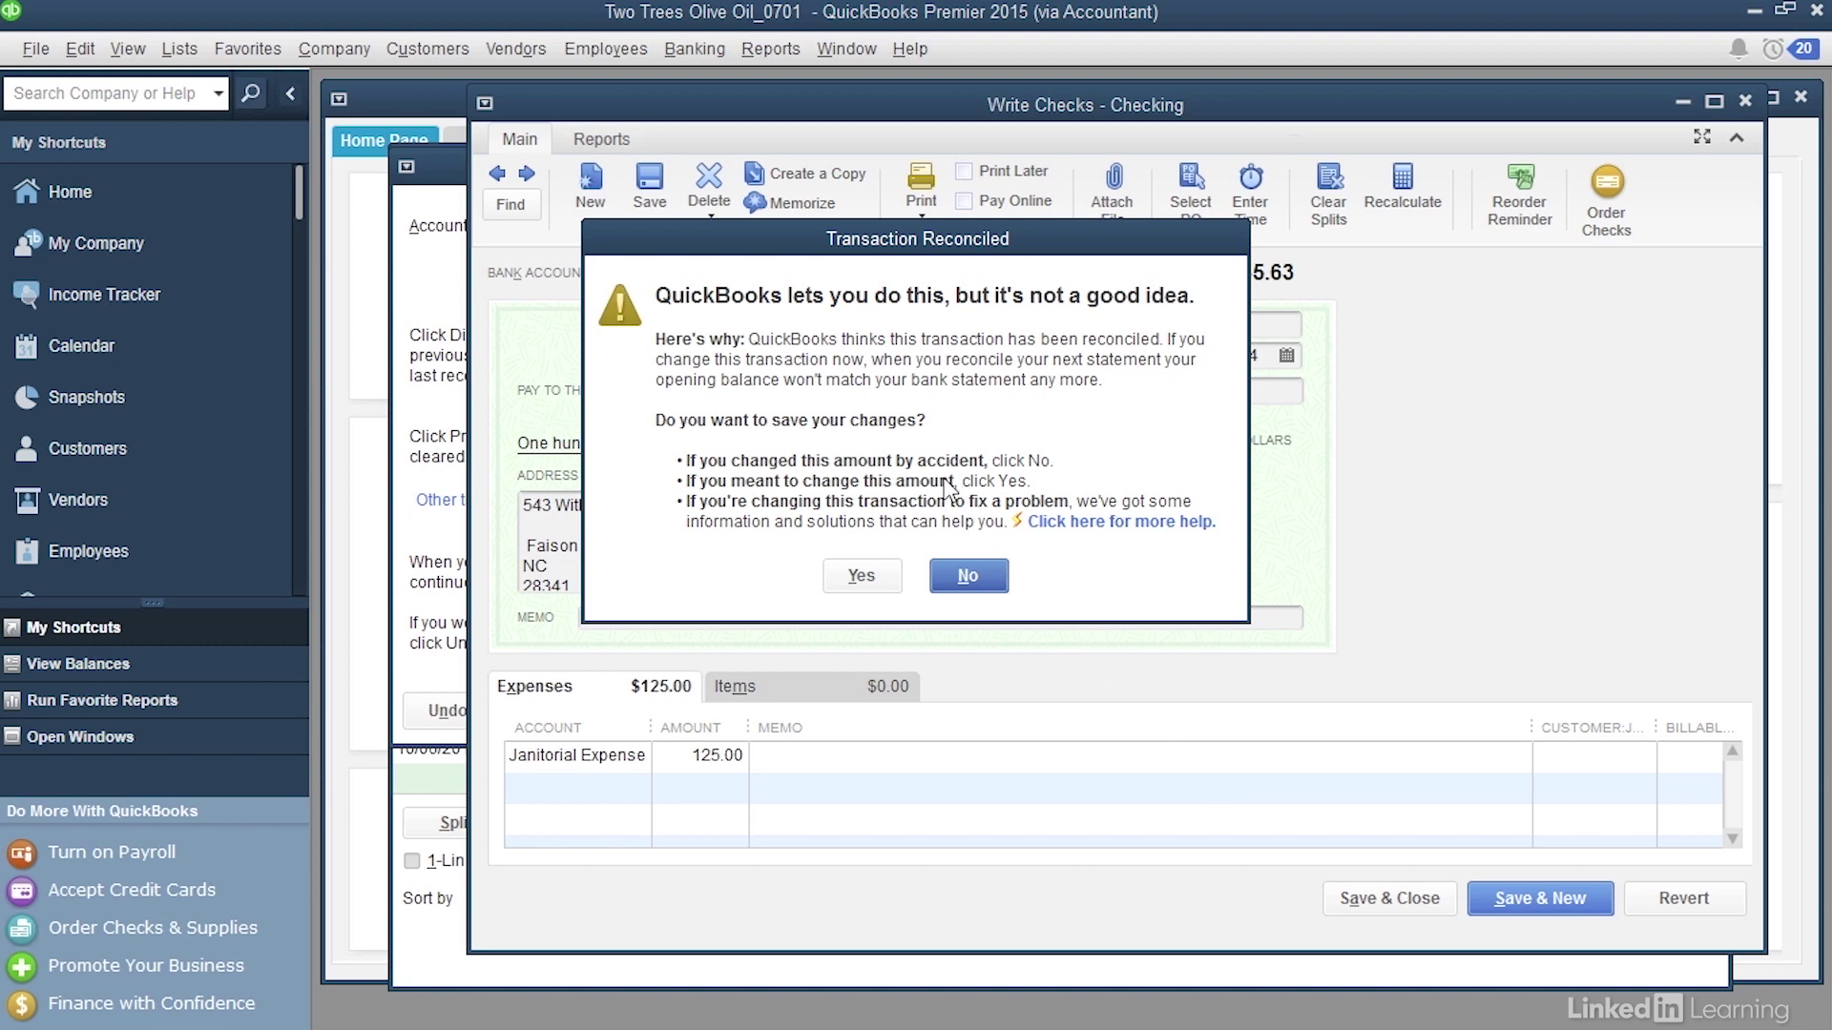
{"action": "left_click", "coordinate": [861, 576]}
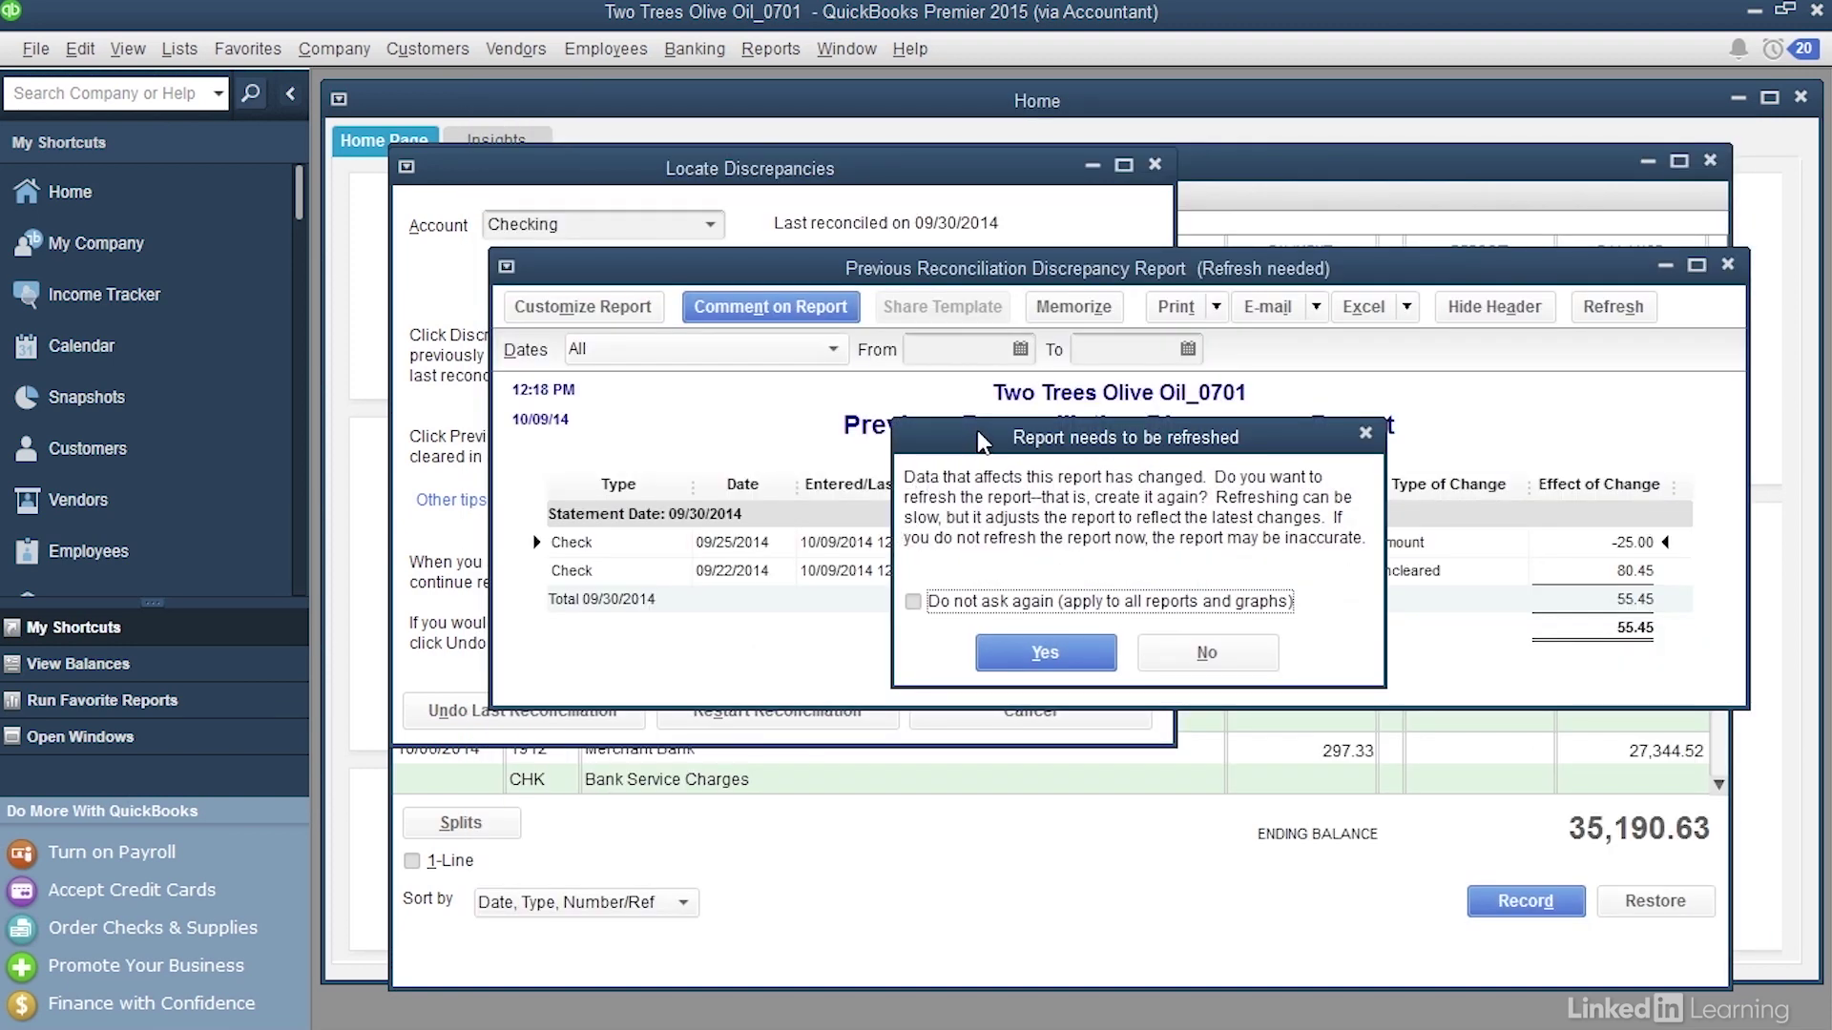
Refresh the discrepancy report and select the Electric Service check in the register.
{"action": "left_click", "coordinate": [1042, 658]}
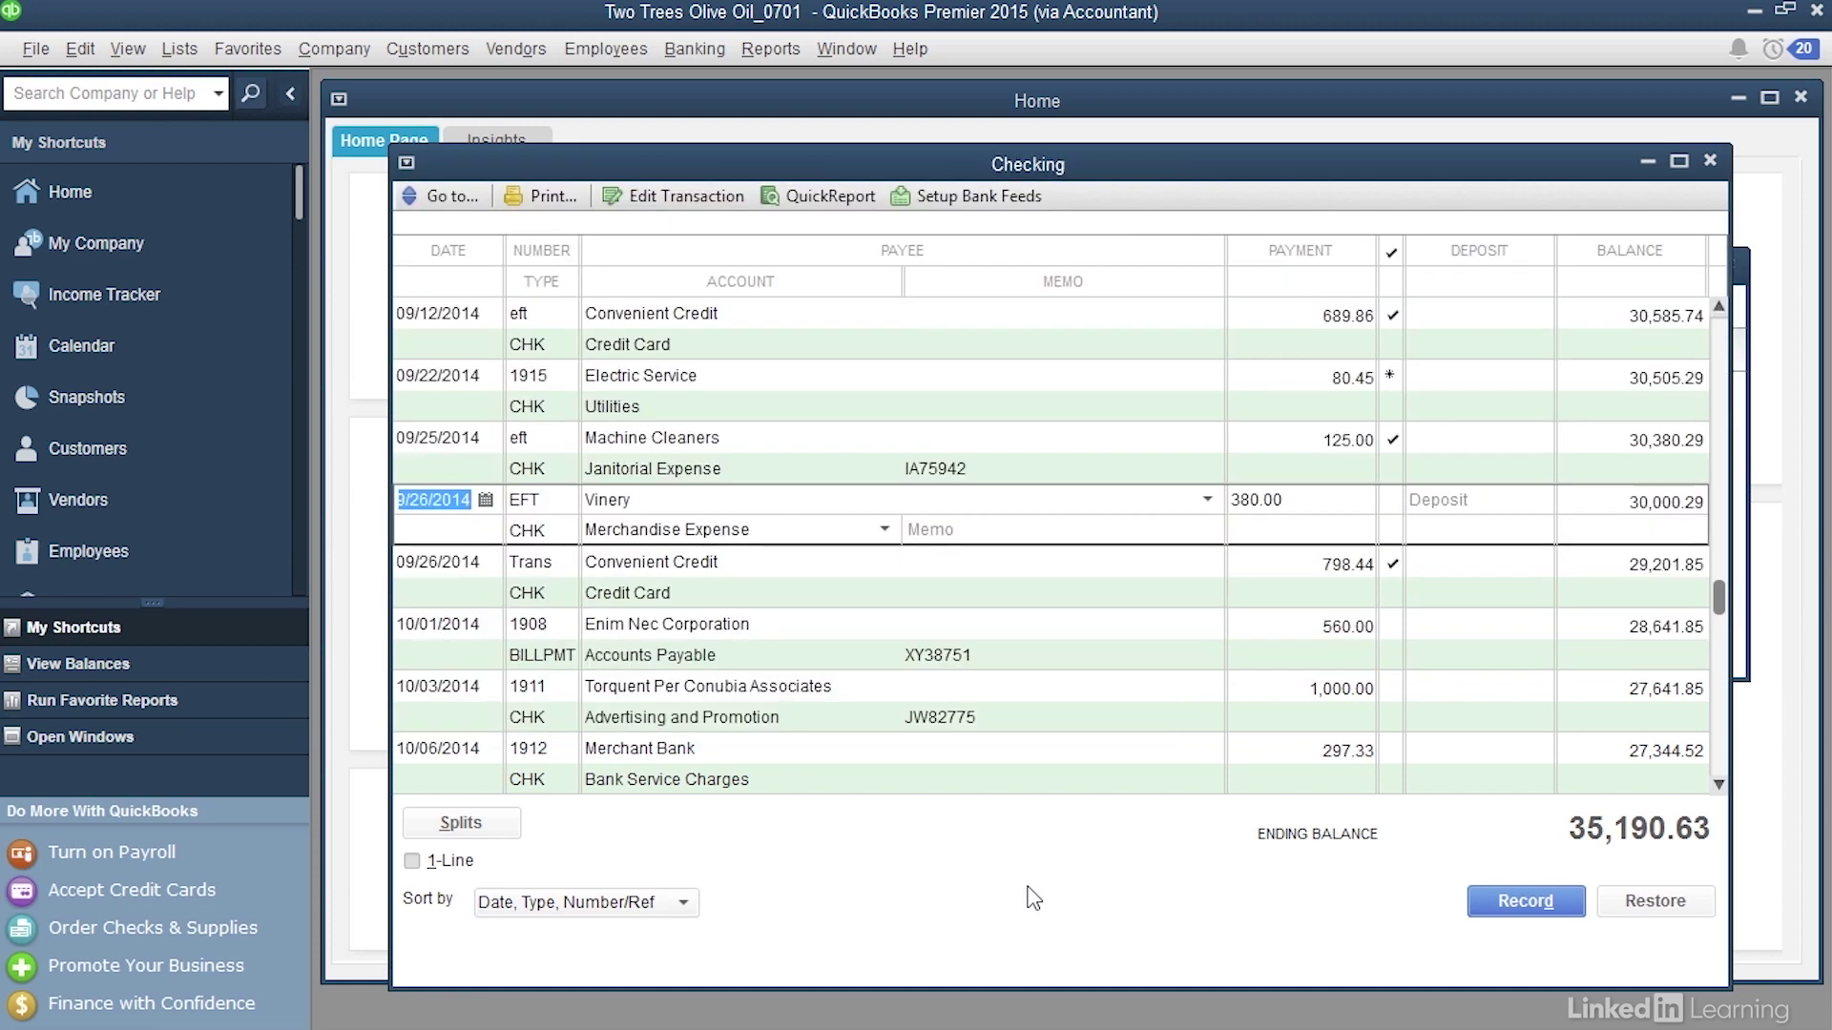
{"action": "left_click", "coordinate": [983, 379]}
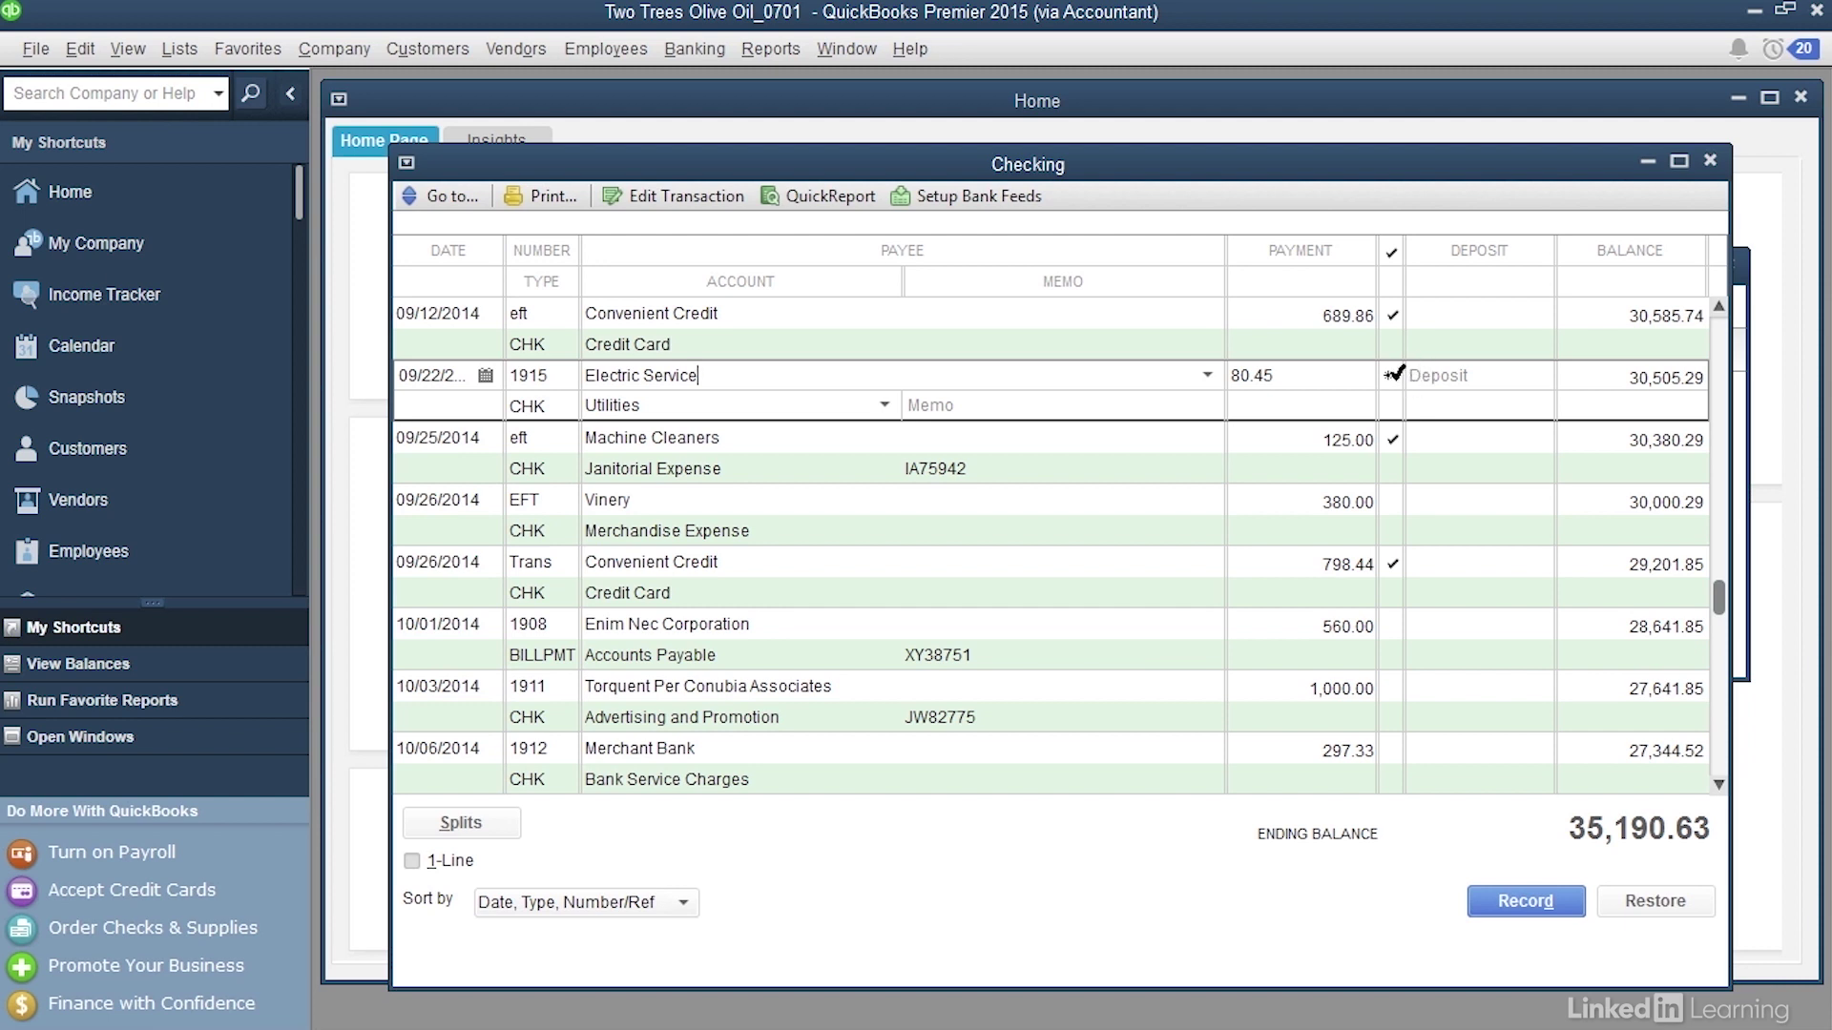
Re-mark the Electric Service 80.45 check as cleared and record the change.
{"action": "left_click", "coordinate": [1390, 376]}
{"action": "left_click", "coordinate": [1526, 901]}
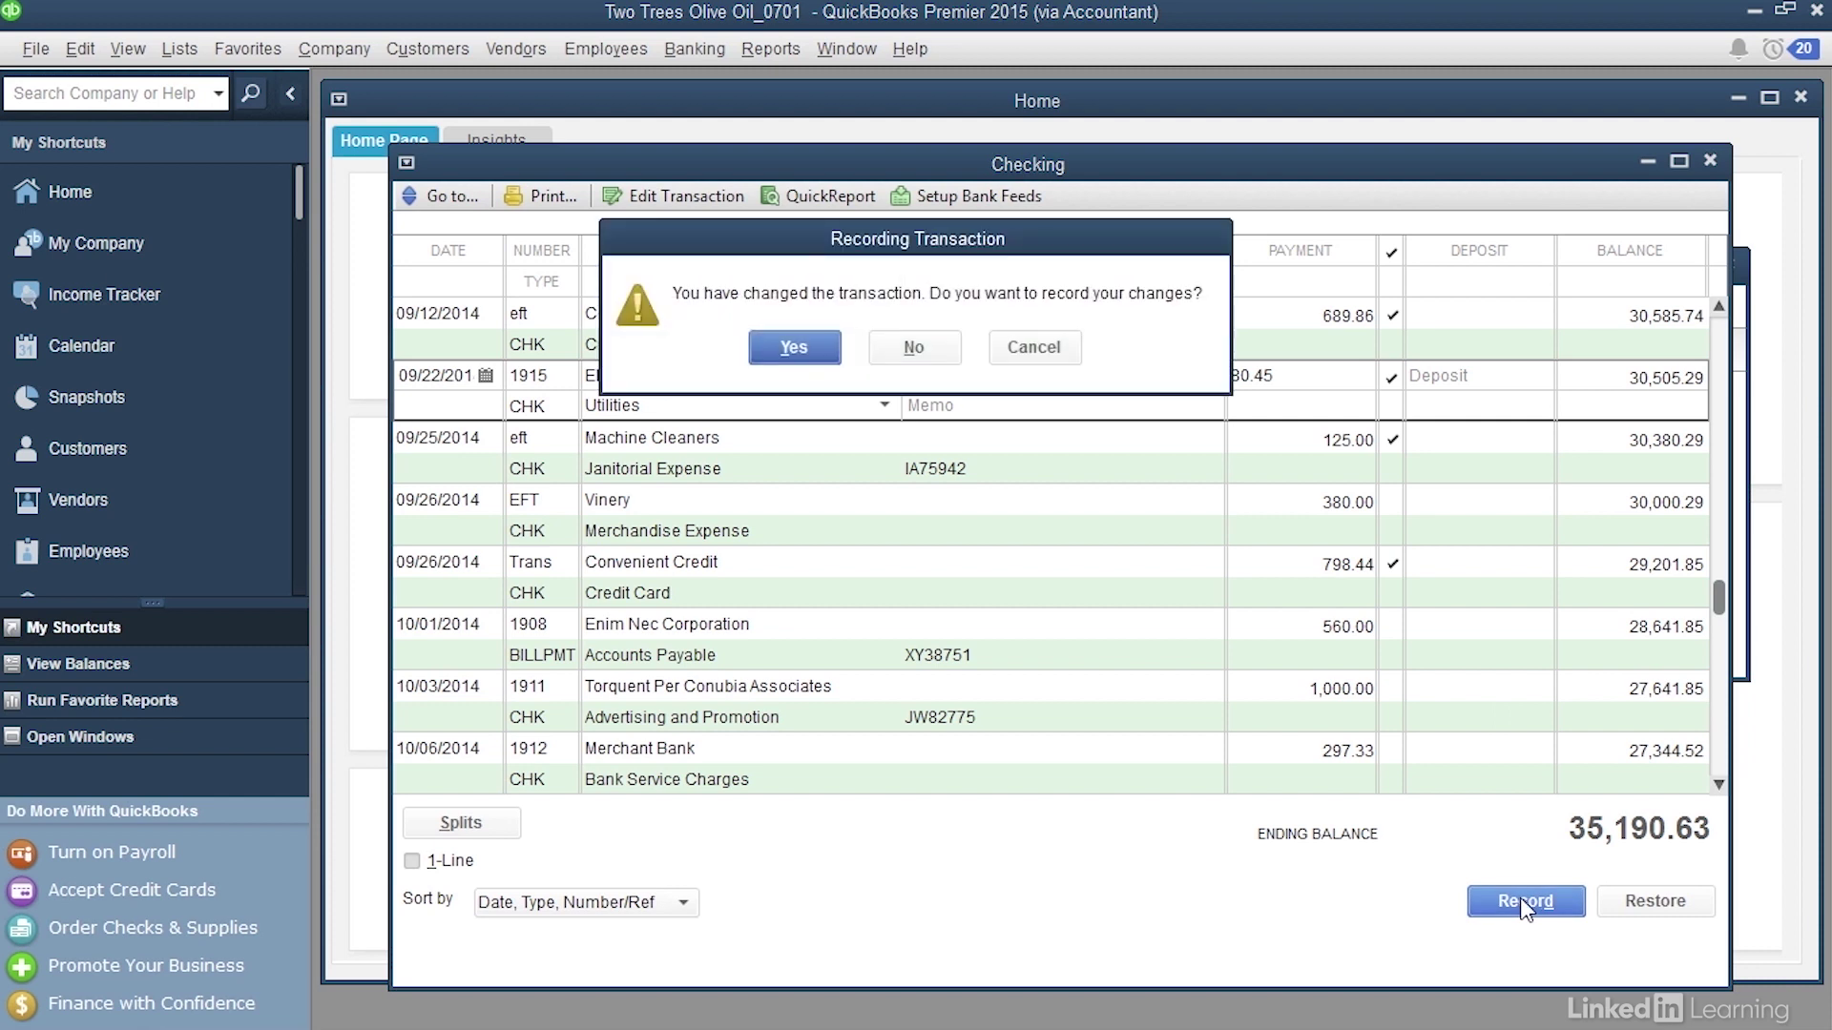
{"action": "left_click", "coordinate": [784, 347]}
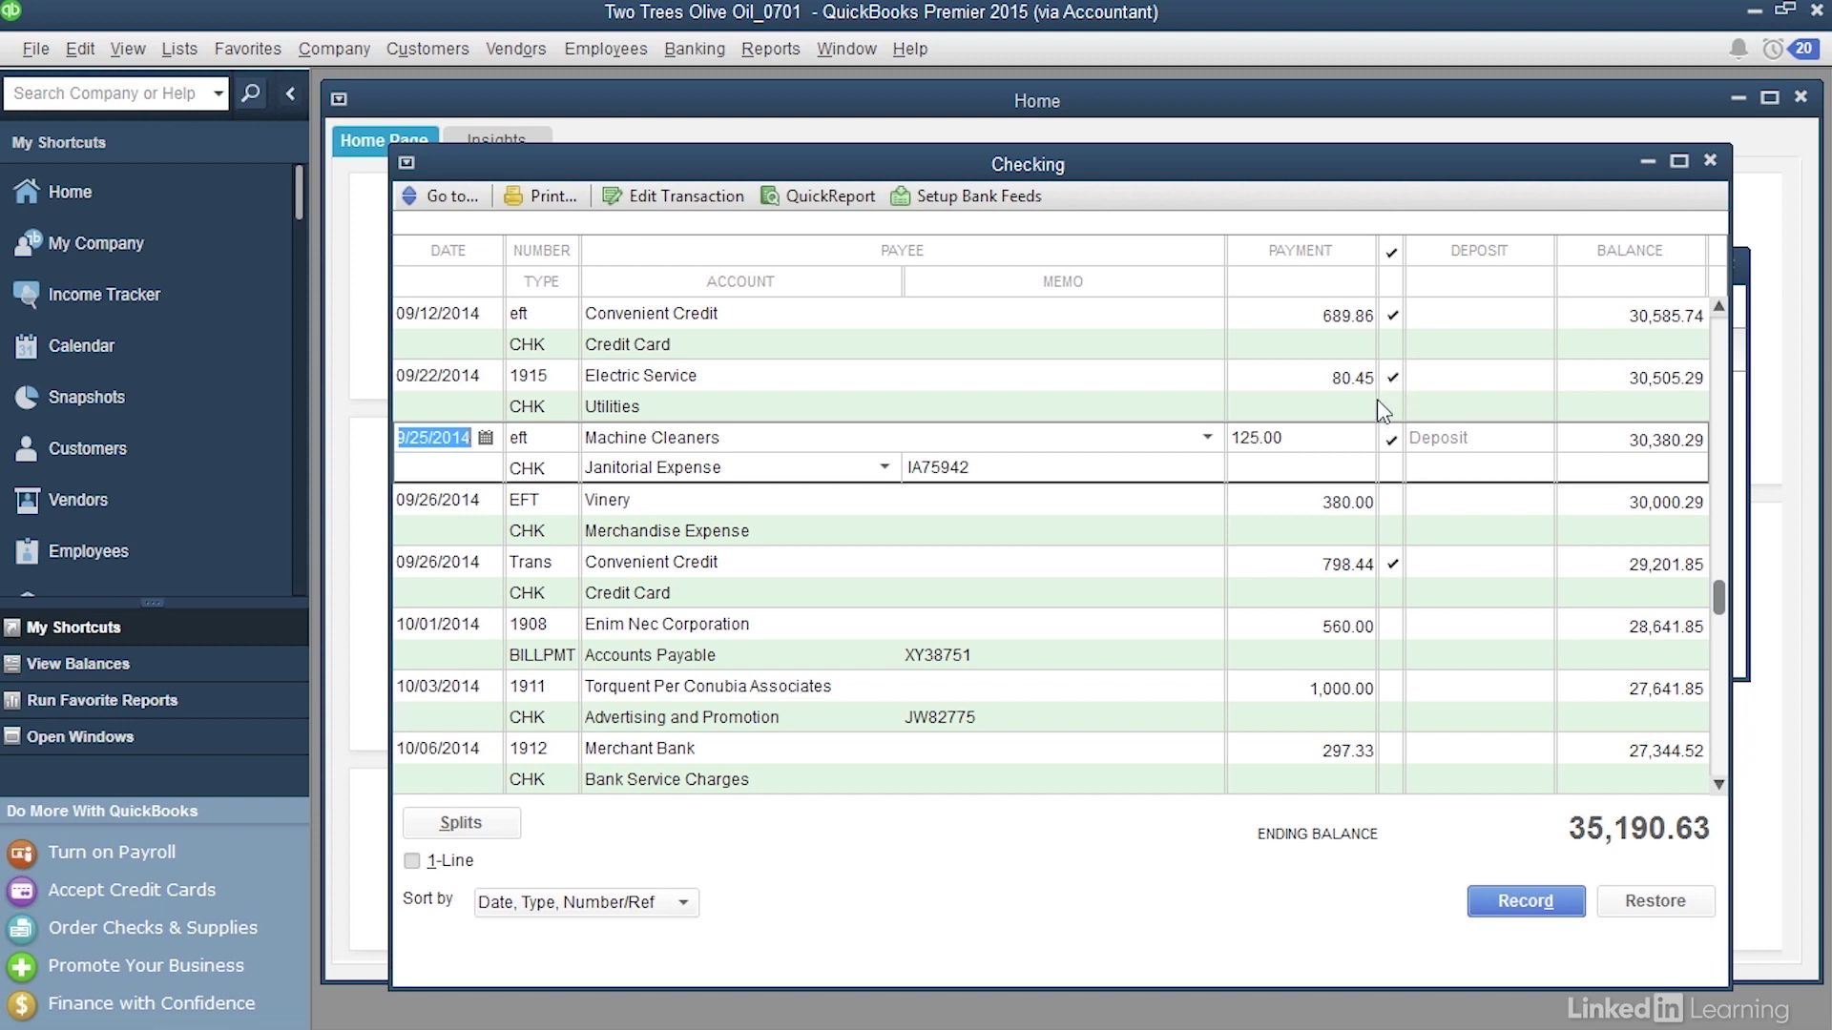
Bring back the discrepancy report, refresh it to 0.00, then close it.
{"action": "left_click", "coordinate": [56, 739]}
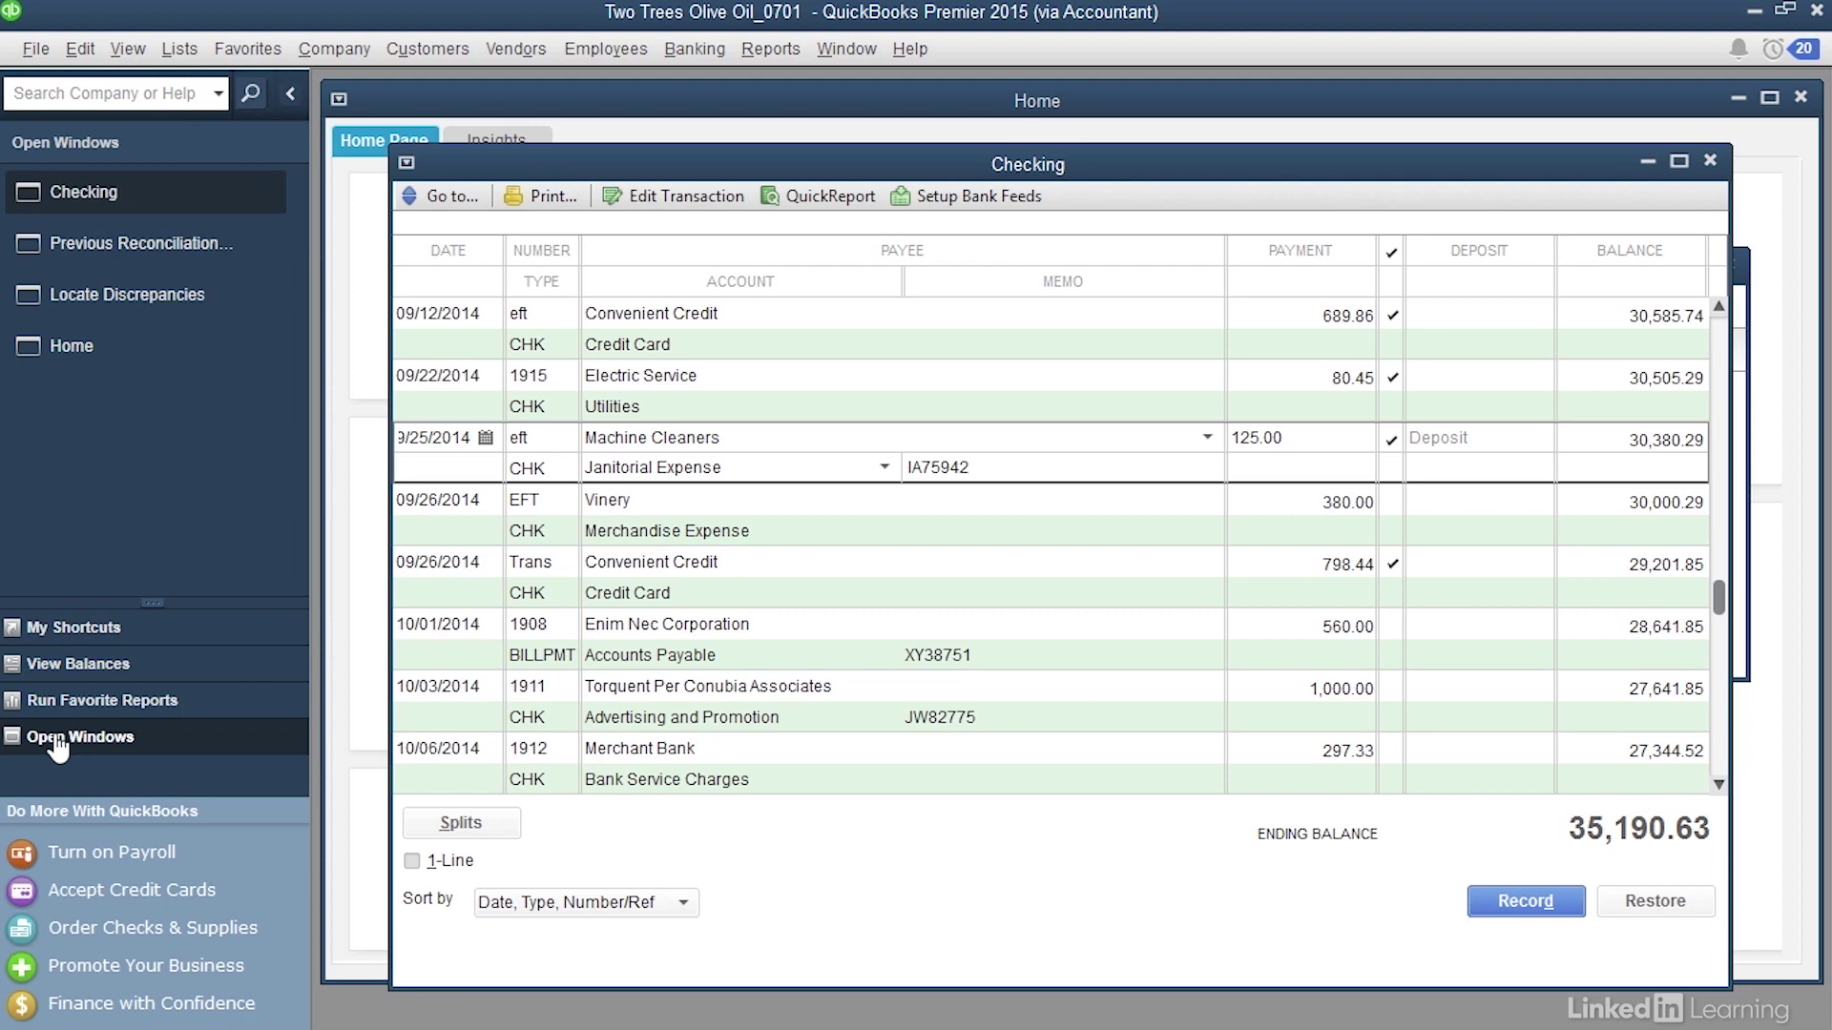
{"action": "left_click", "coordinate": [103, 247]}
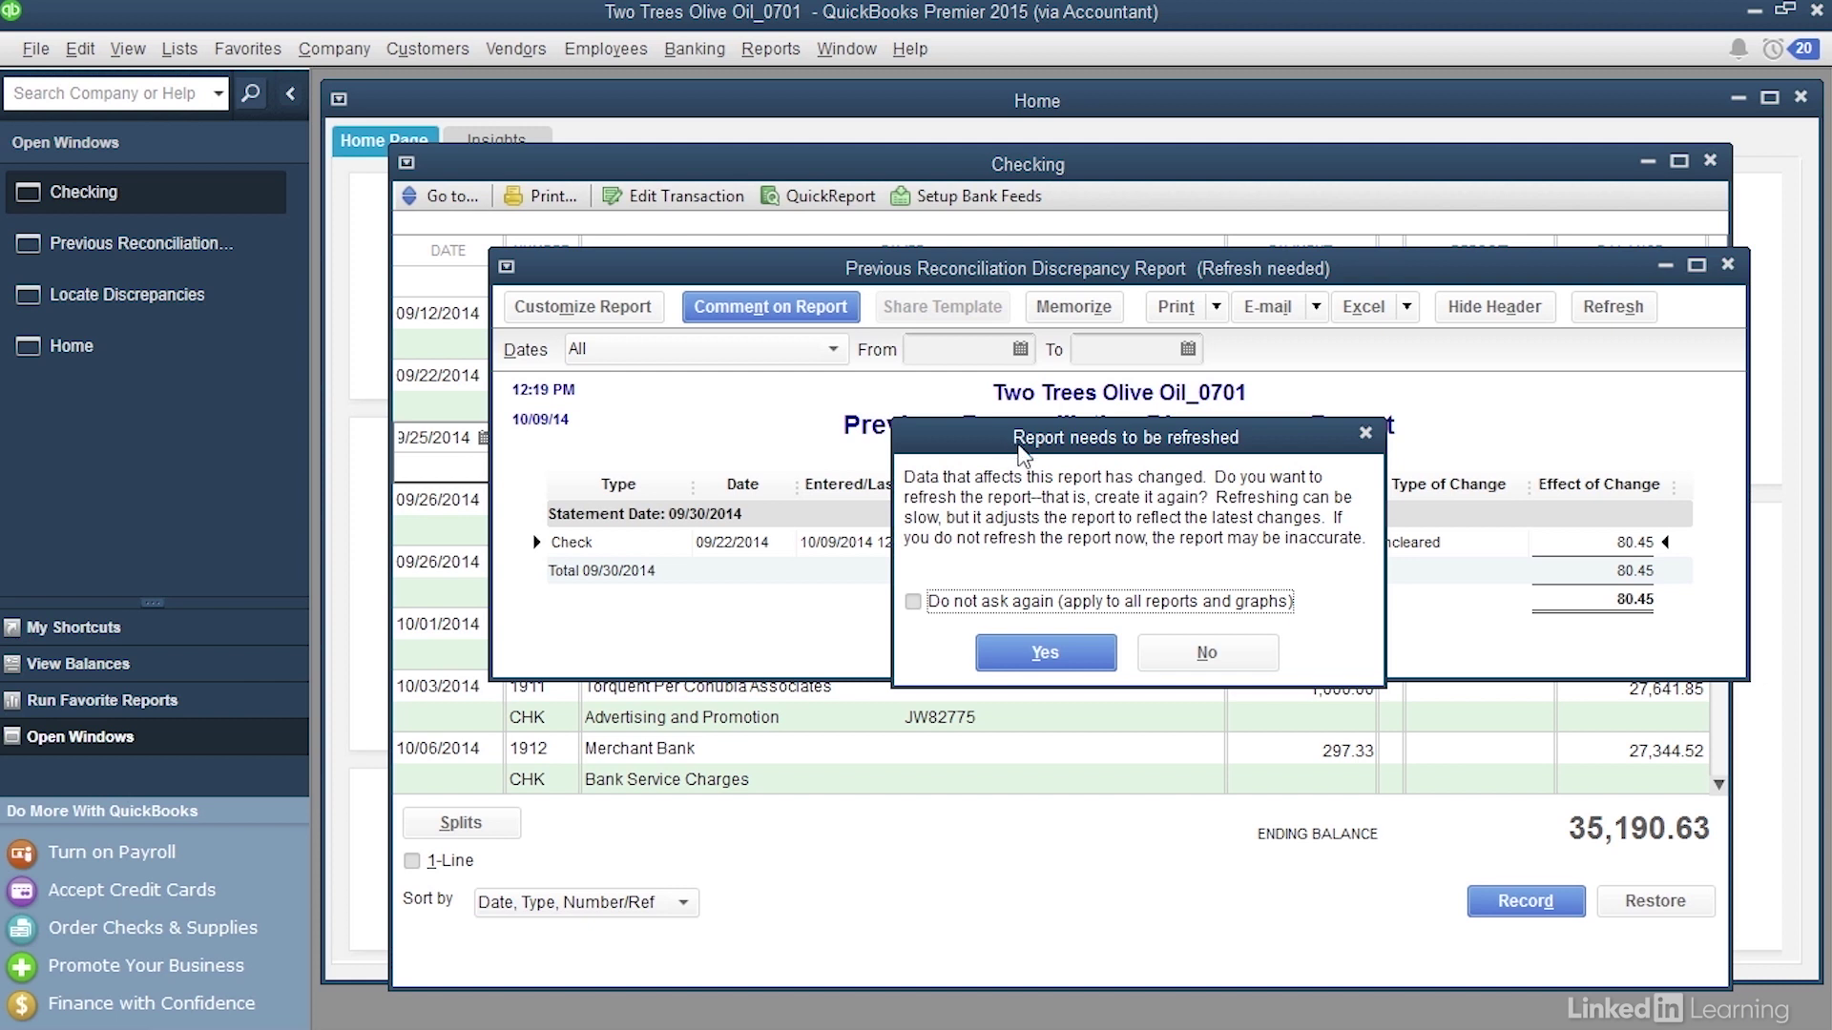
{"action": "left_click", "coordinate": [1045, 658]}
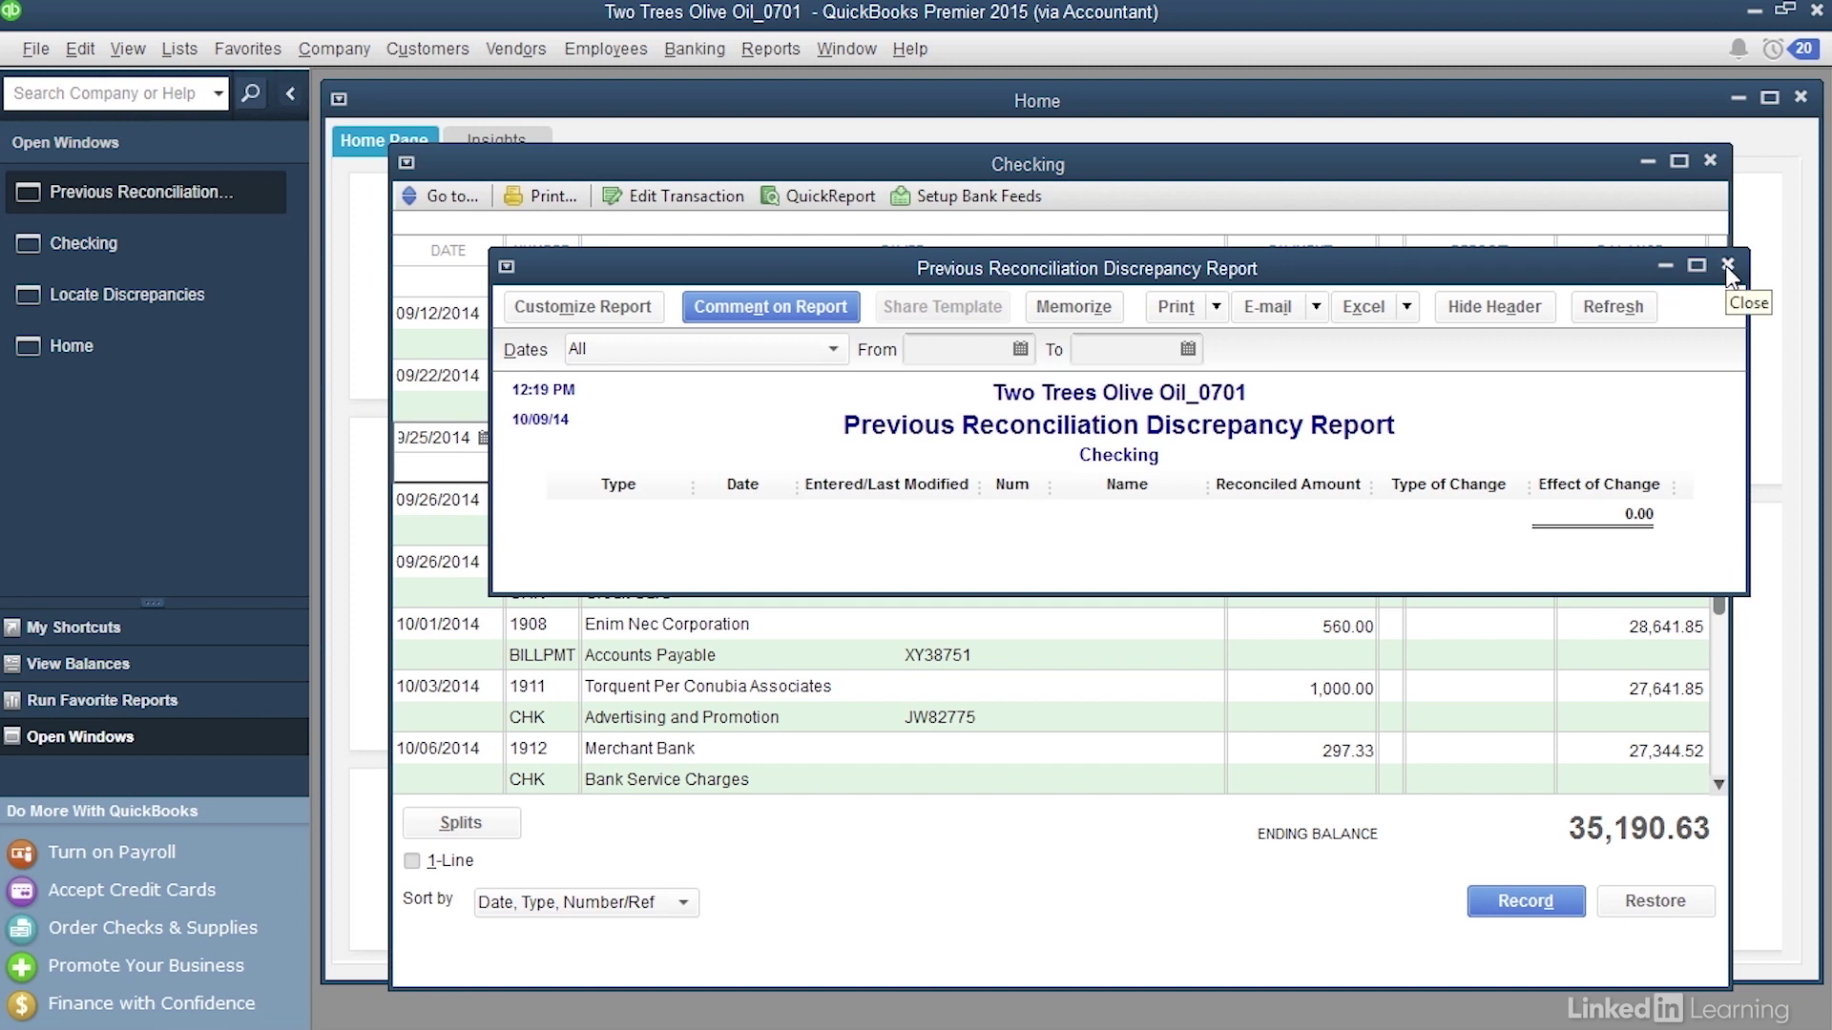
{"action": "left_click", "coordinate": [1728, 267]}
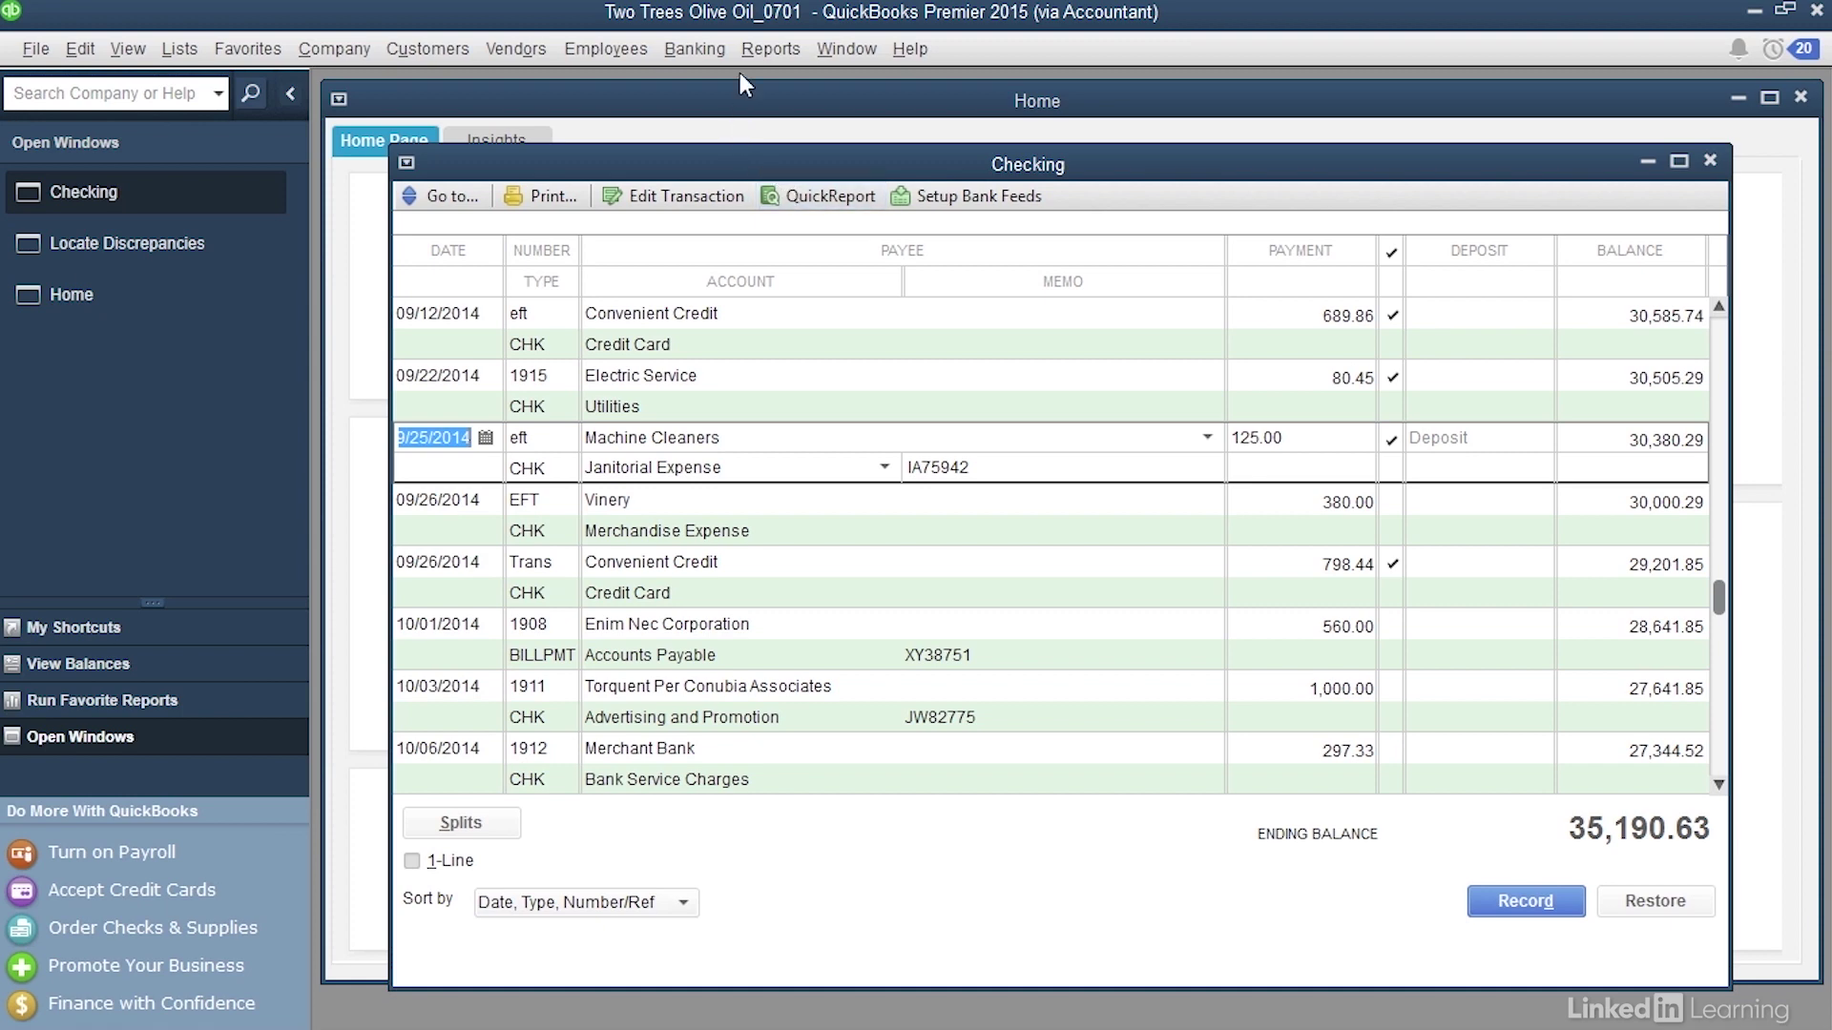
Preview the Checking reconciliation for 09/30/2014, showing a 29,581.85 beginning balance, then cancel it.
{"action": "left_click", "coordinate": [683, 48]}
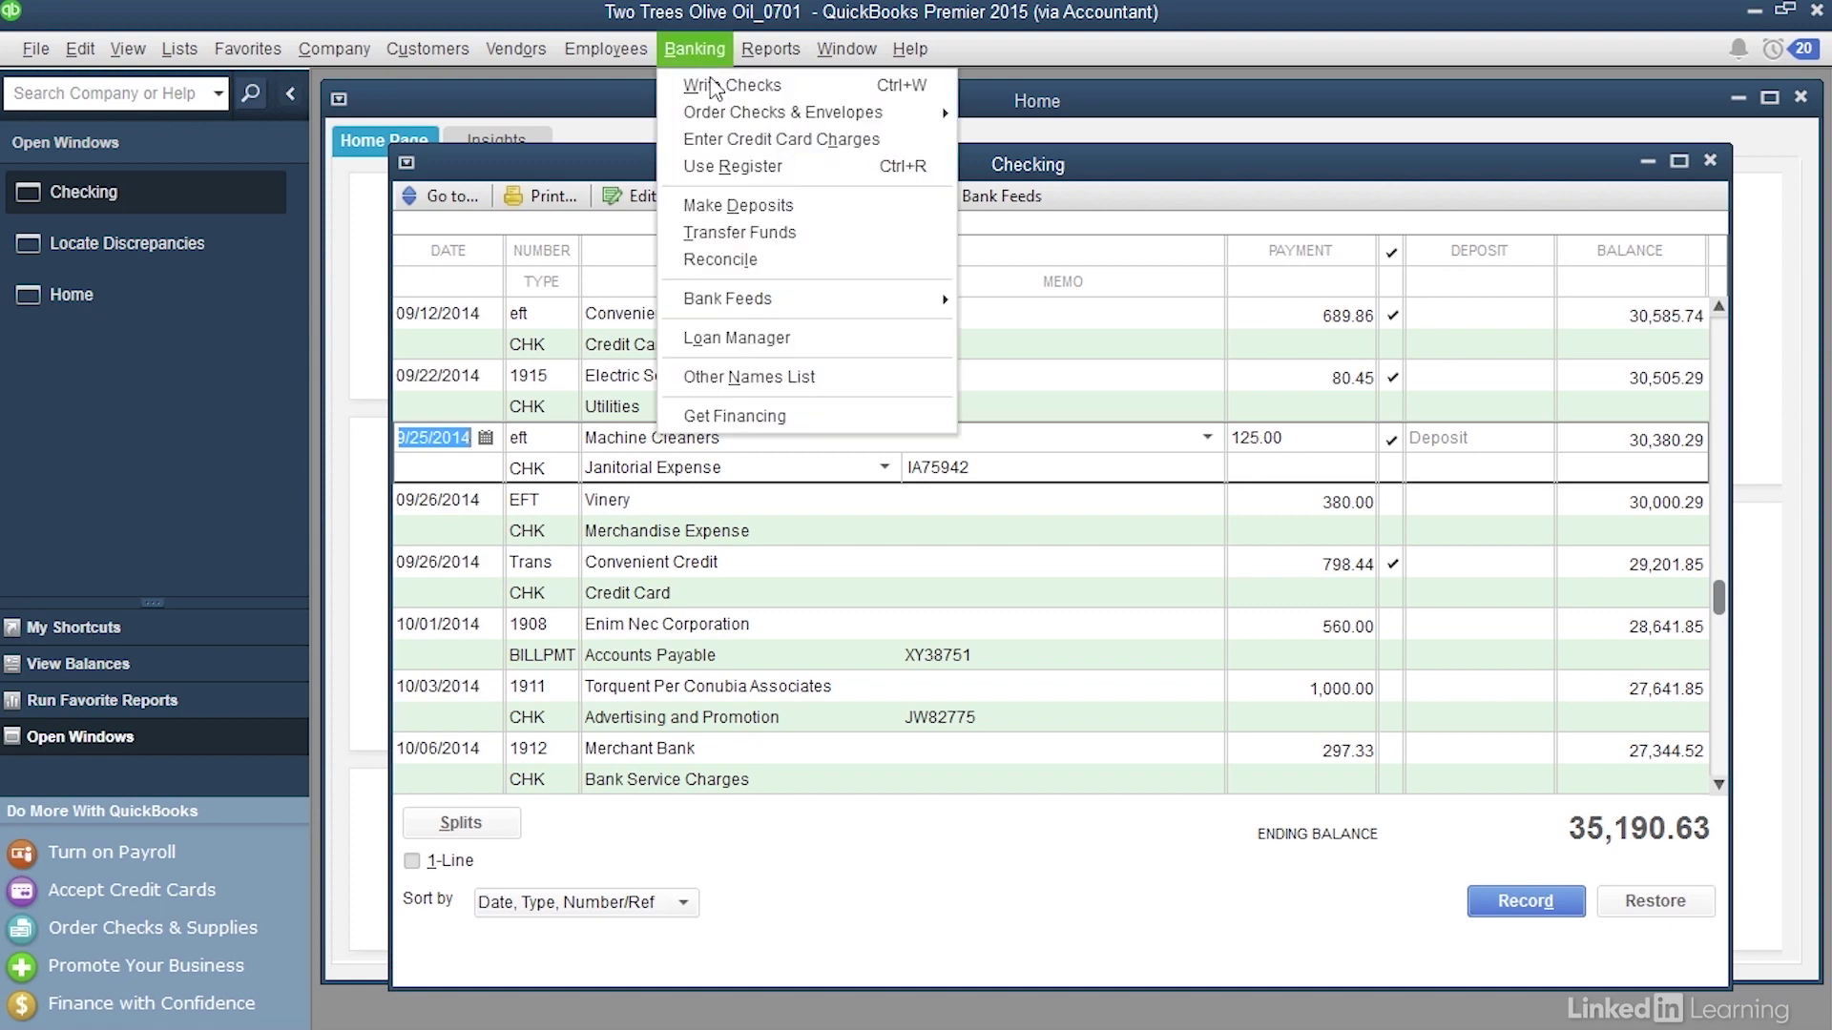
{"action": "left_click", "coordinate": [743, 262]}
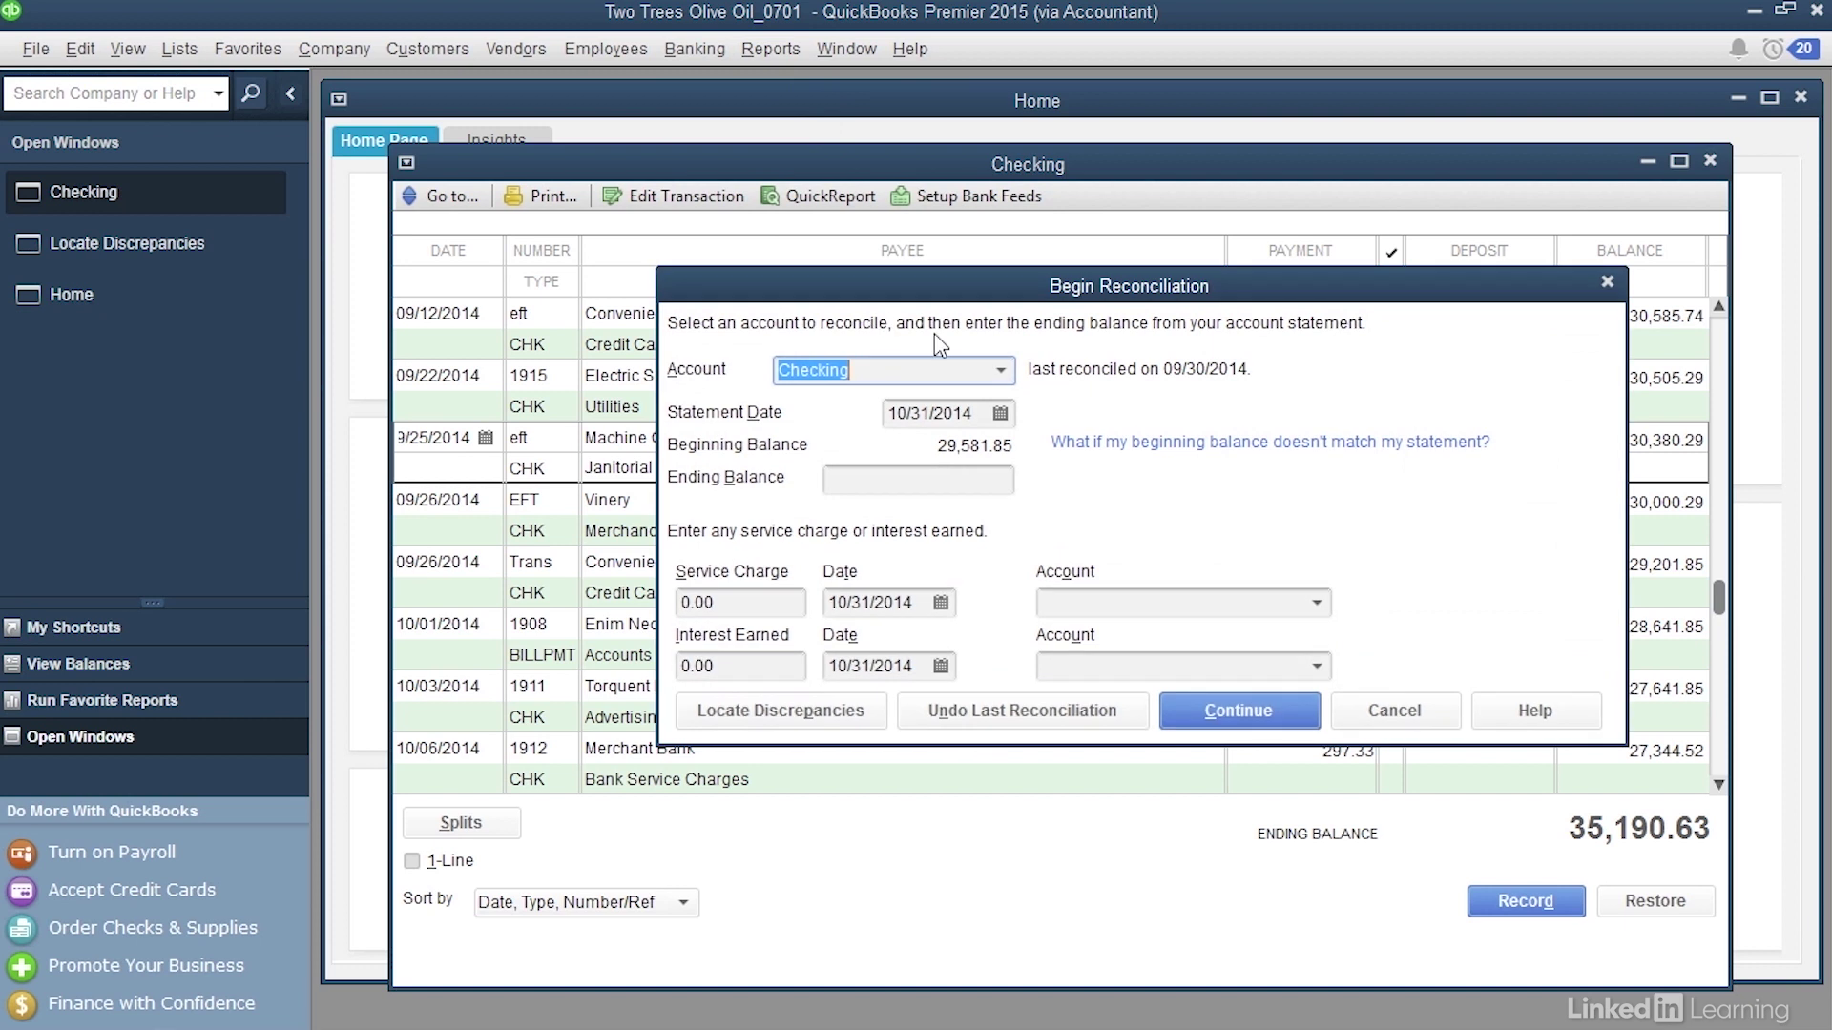
{"action": "left_click", "coordinate": [1000, 414]}
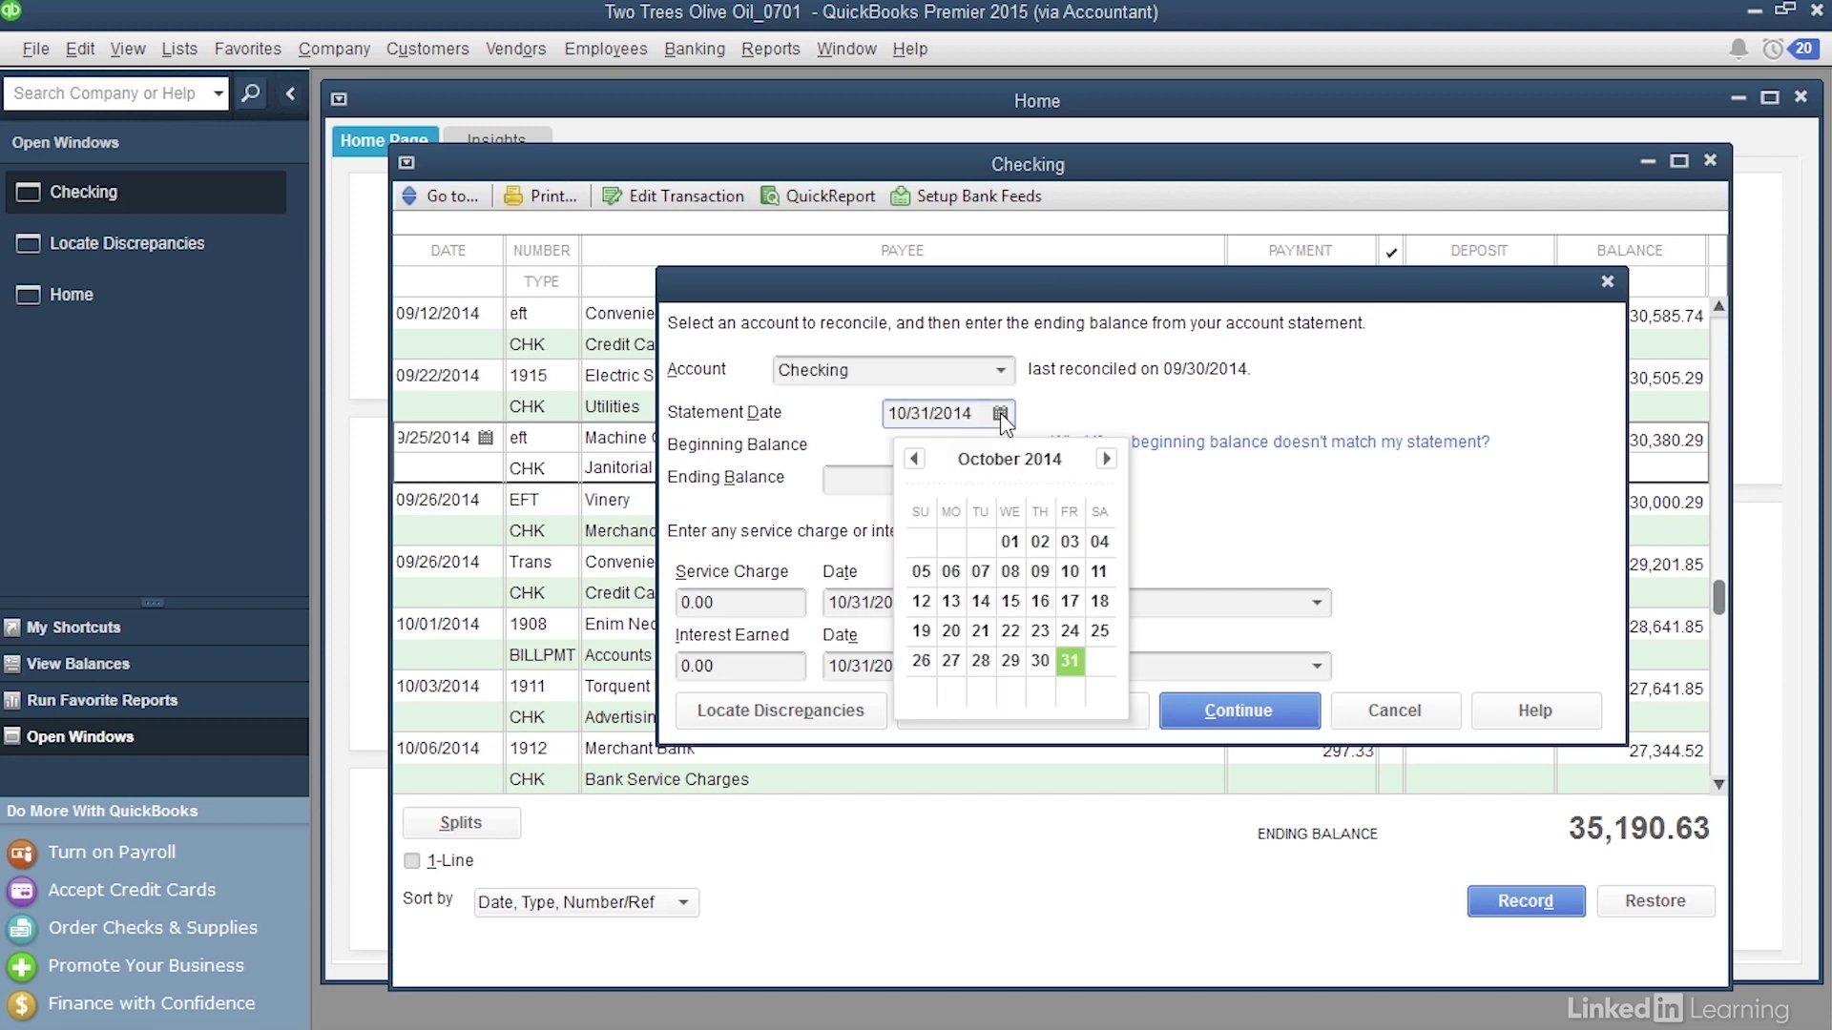
{"action": "left_click", "coordinate": [913, 459]}
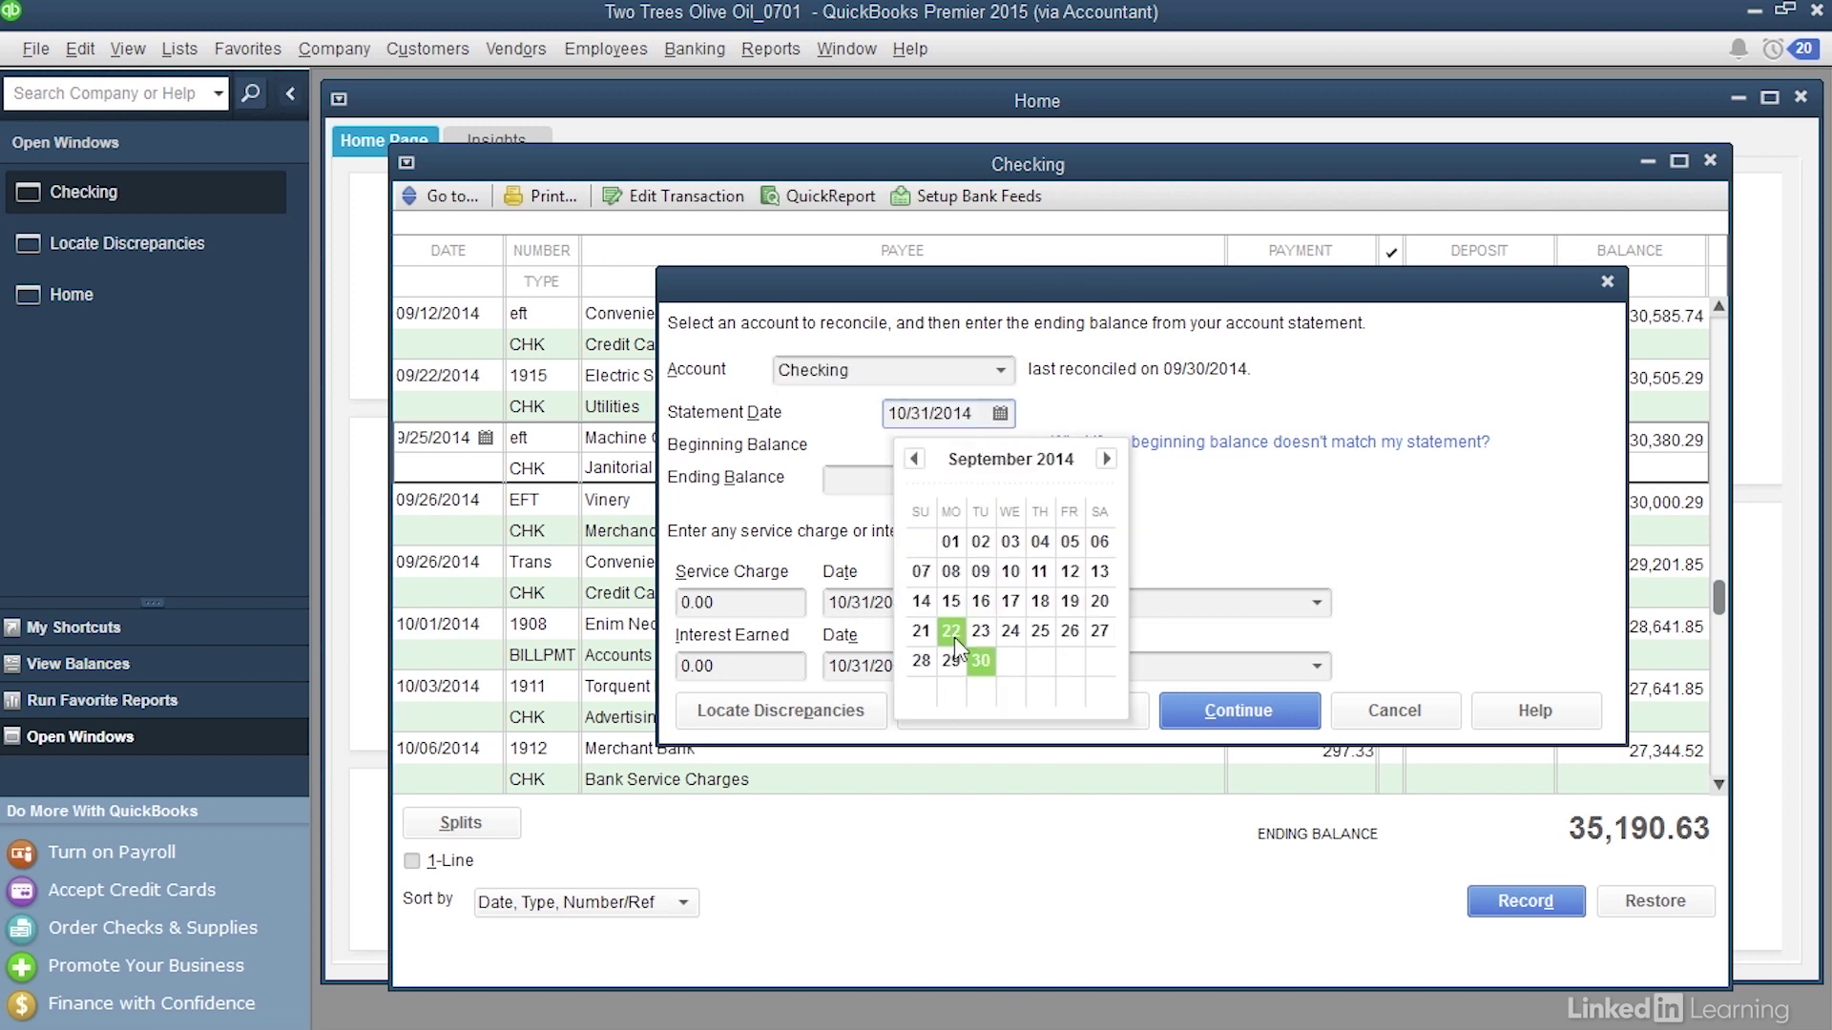
{"action": "left_click", "coordinate": [986, 670]}
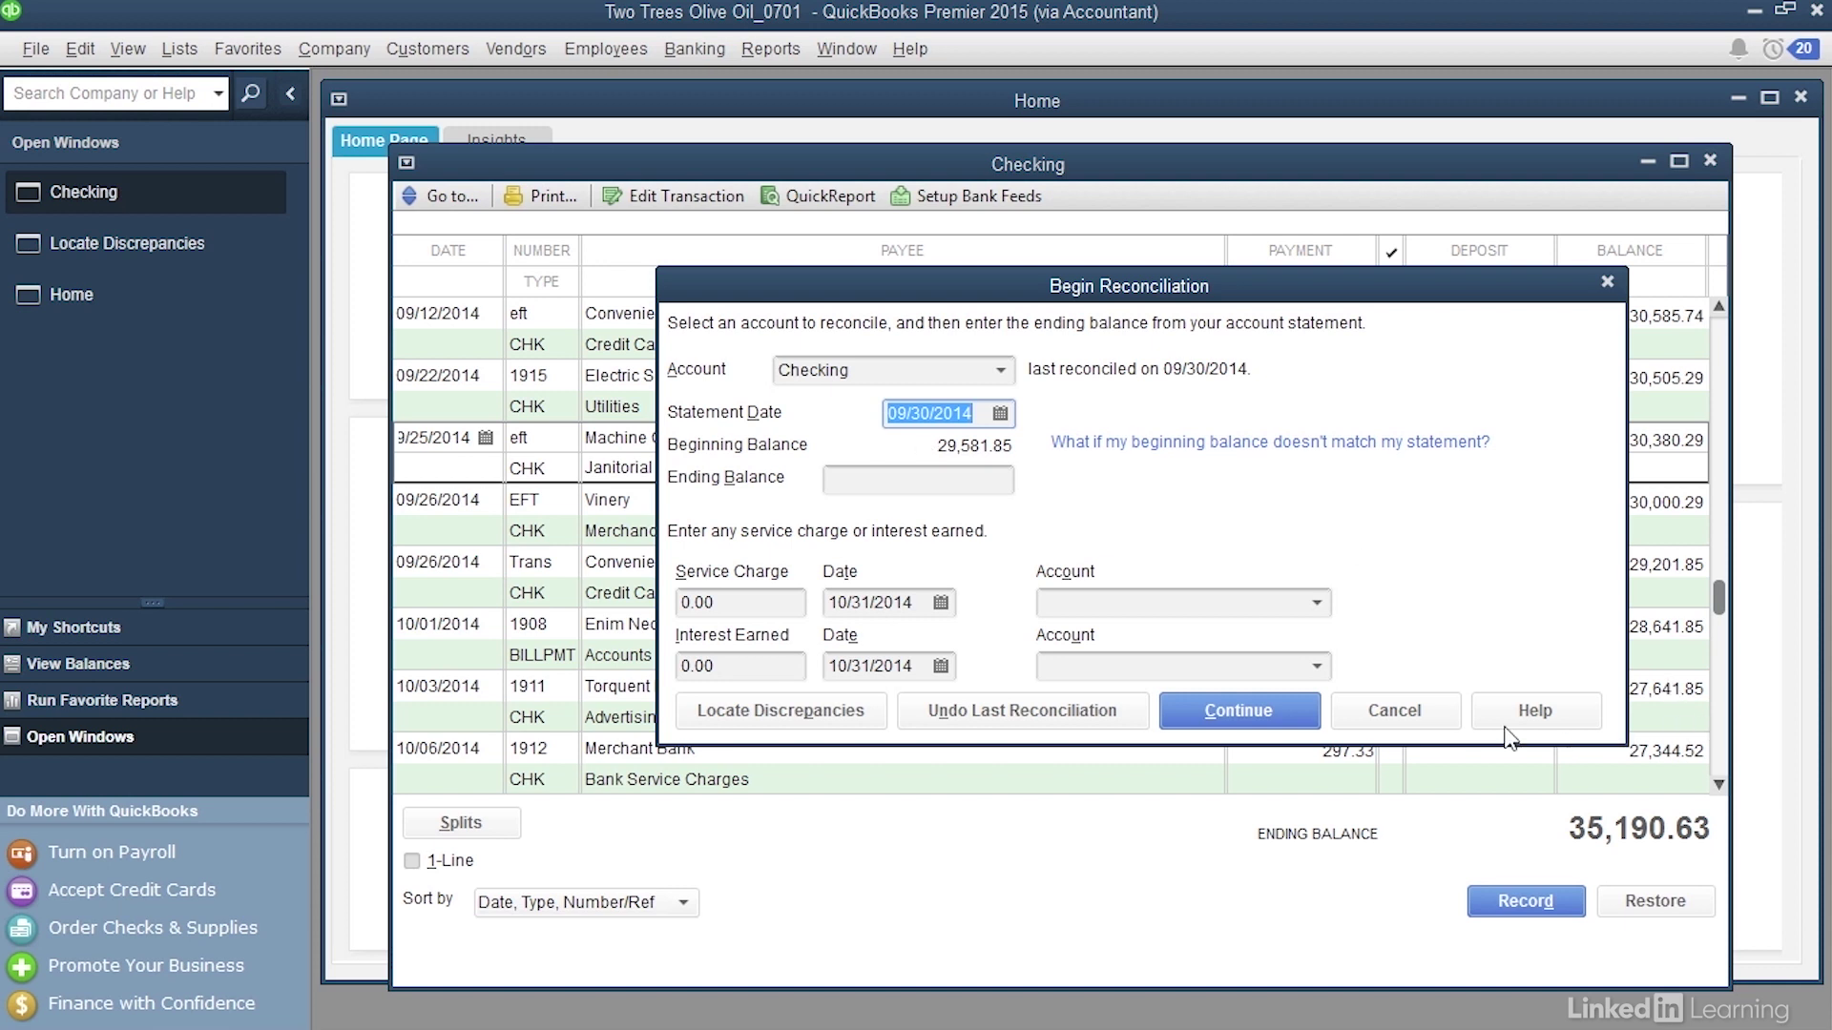
{"action": "left_click", "coordinate": [1394, 715]}
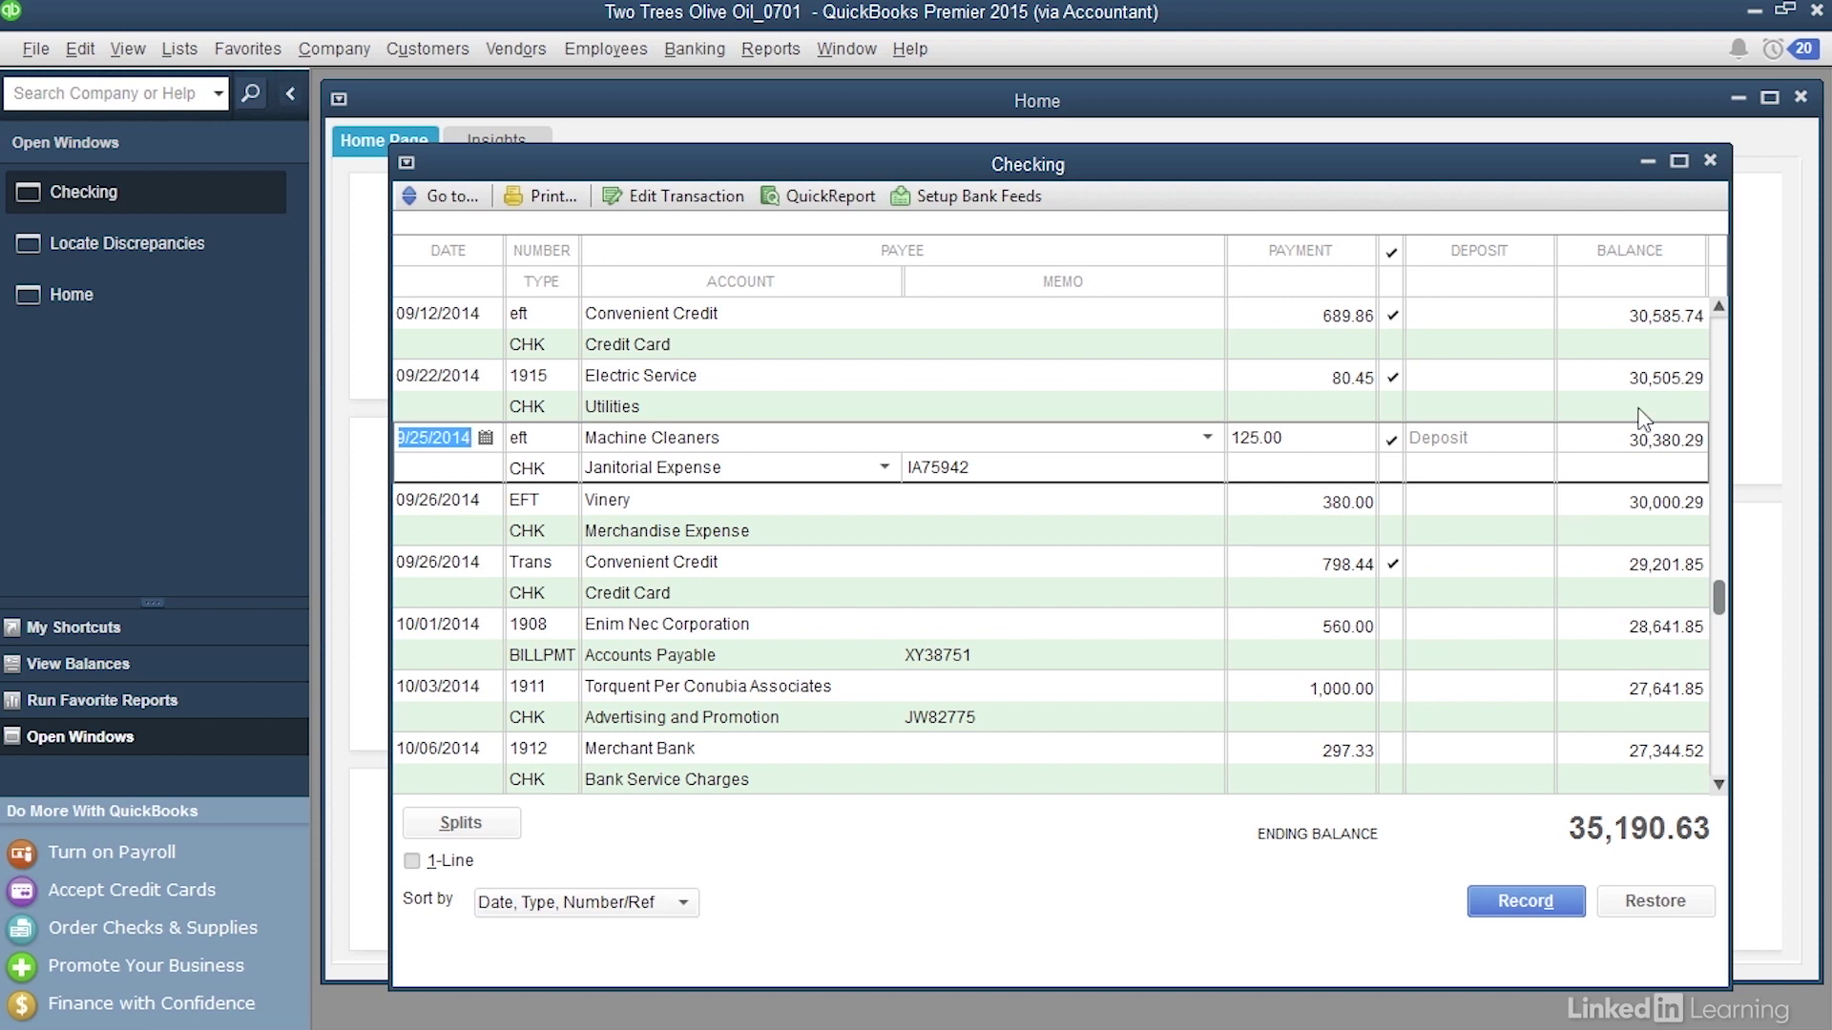
Delete the reconciled 09/10/2014 Merchant Bank 211.02 EFT in the register, confirming the warning.
{"action": "left_click", "coordinate": [1718, 308]}
{"action": "left_click", "coordinate": [1718, 308]}
{"action": "left_click", "coordinate": [1718, 308]}
{"action": "left_click", "coordinate": [1718, 308]}
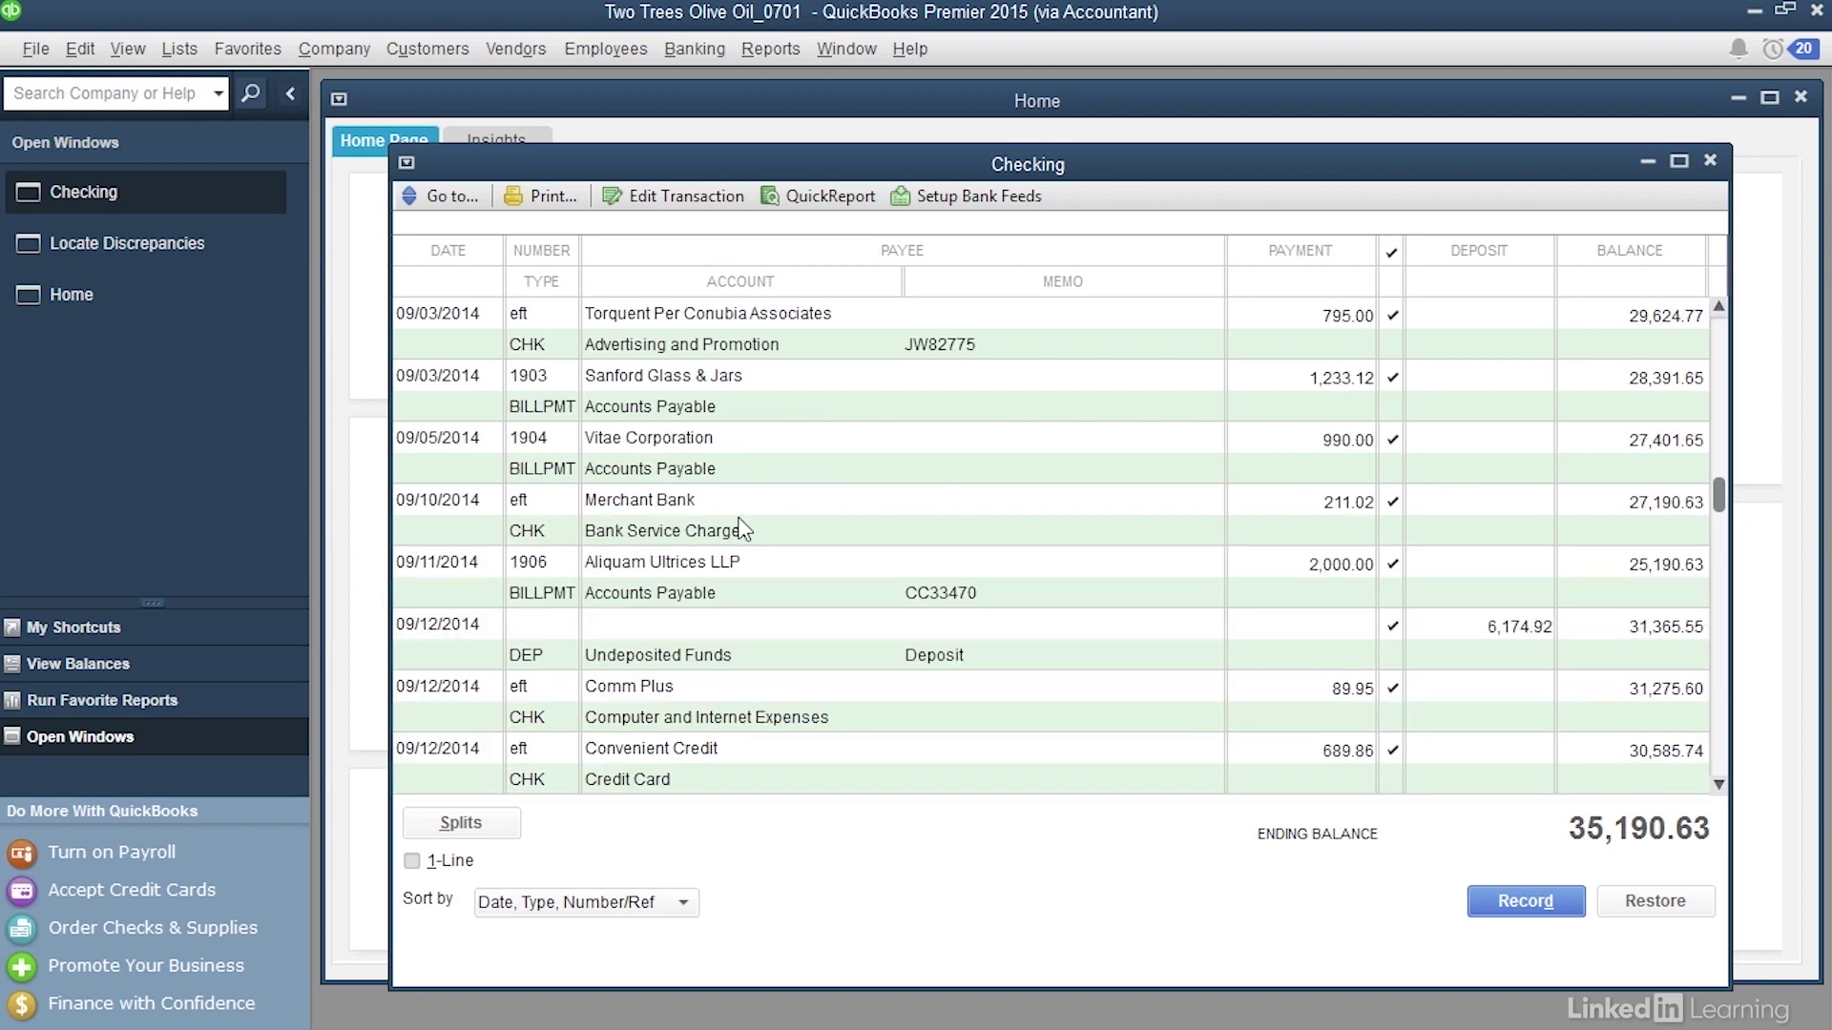
{"action": "left_click", "coordinate": [743, 508]}
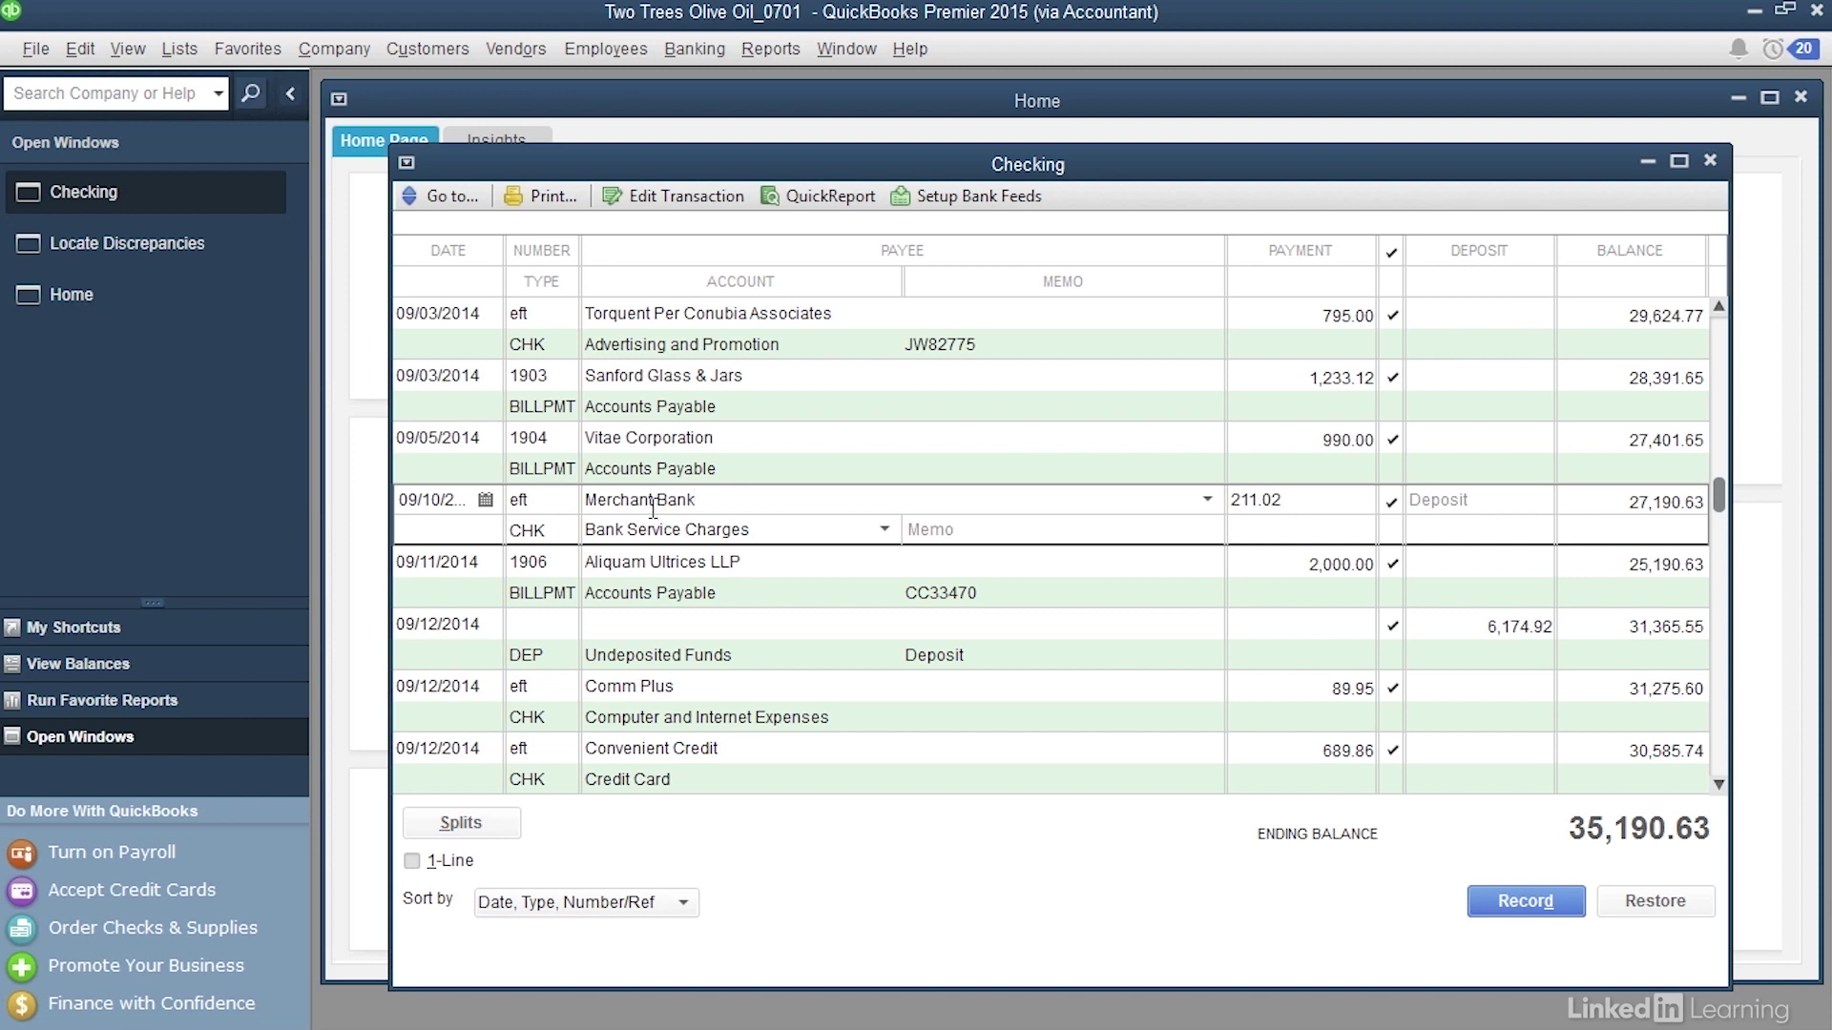
{"action": "right_click", "coordinate": [654, 510]}
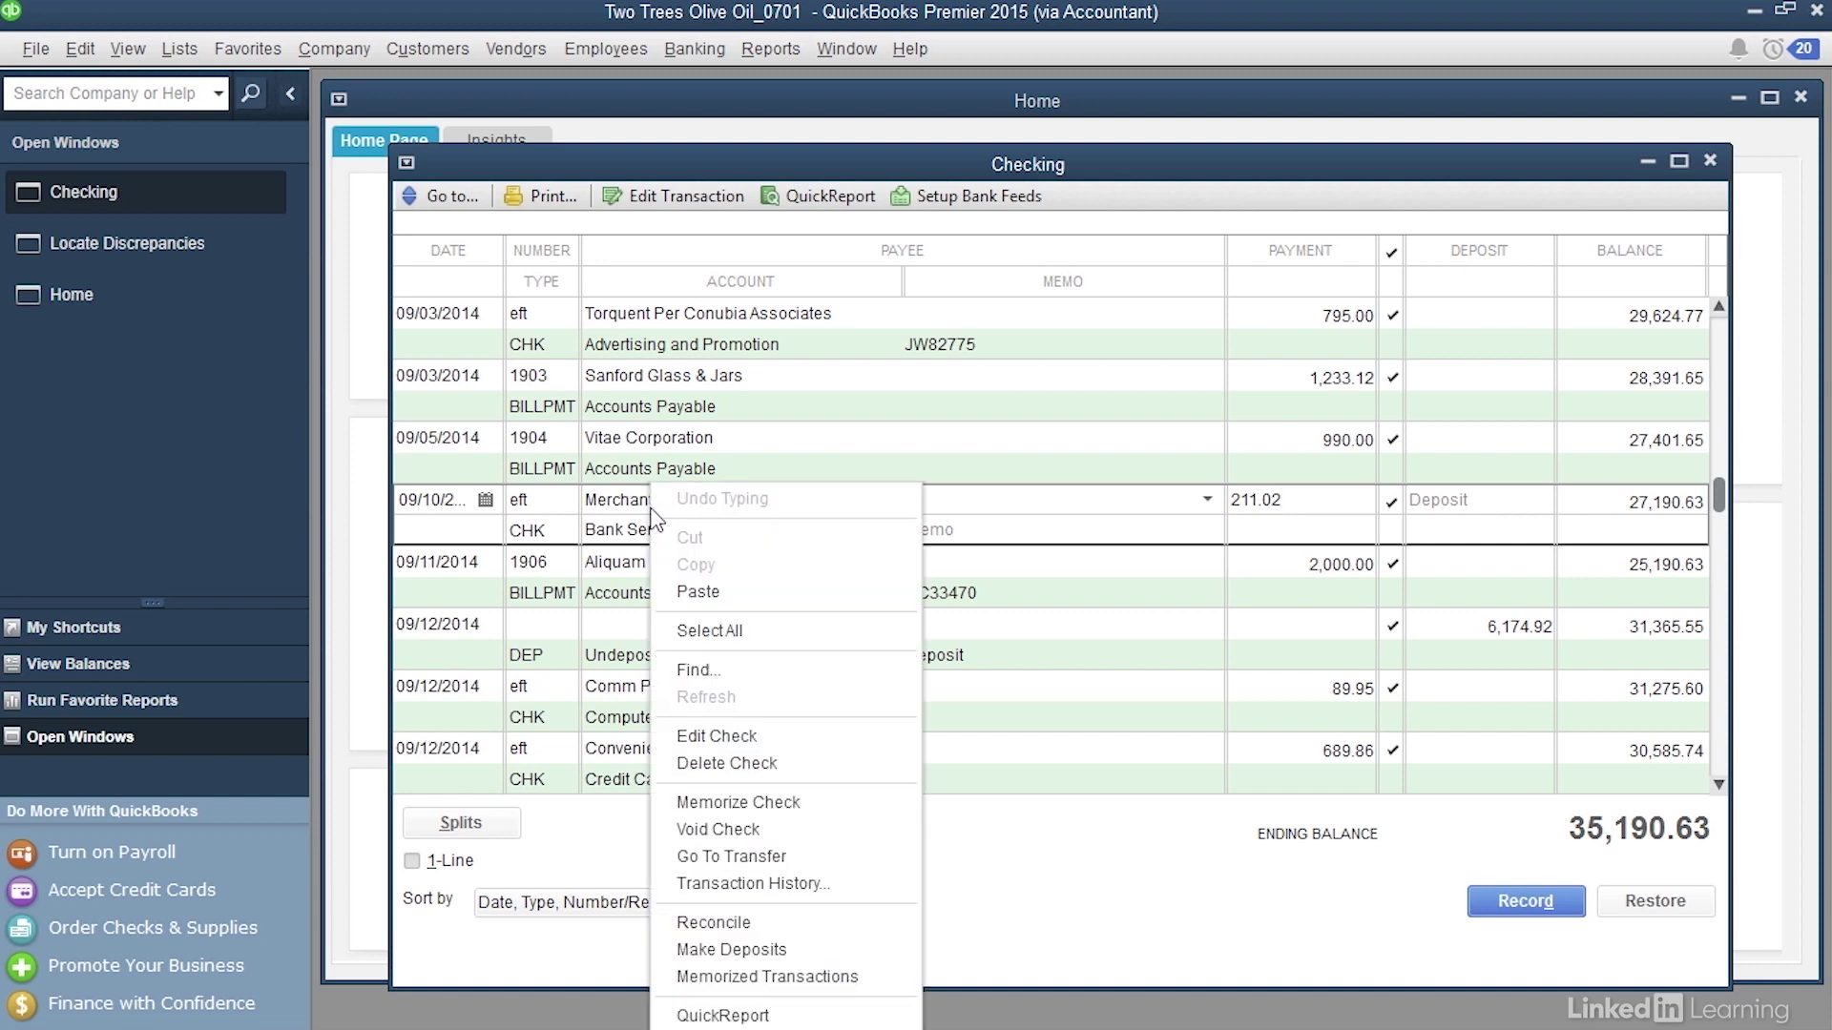
{"action": "left_click", "coordinate": [747, 761]}
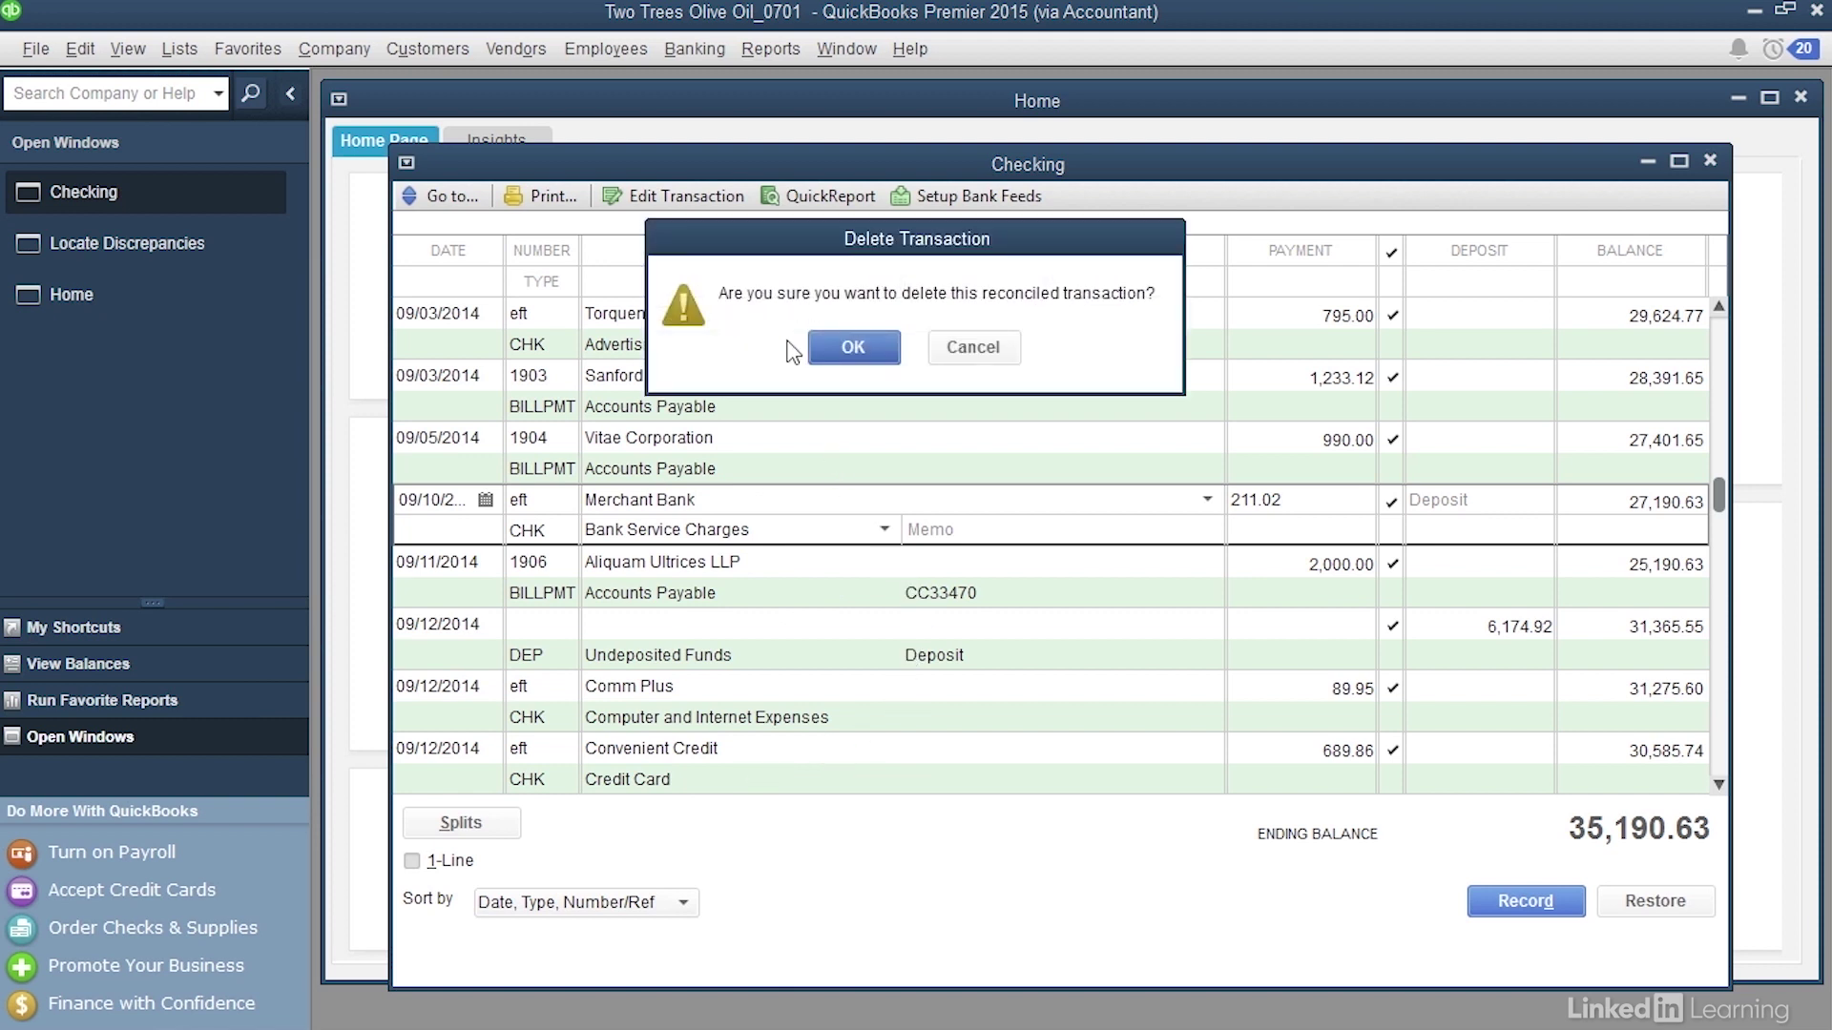
{"action": "left_click", "coordinate": [856, 347]}
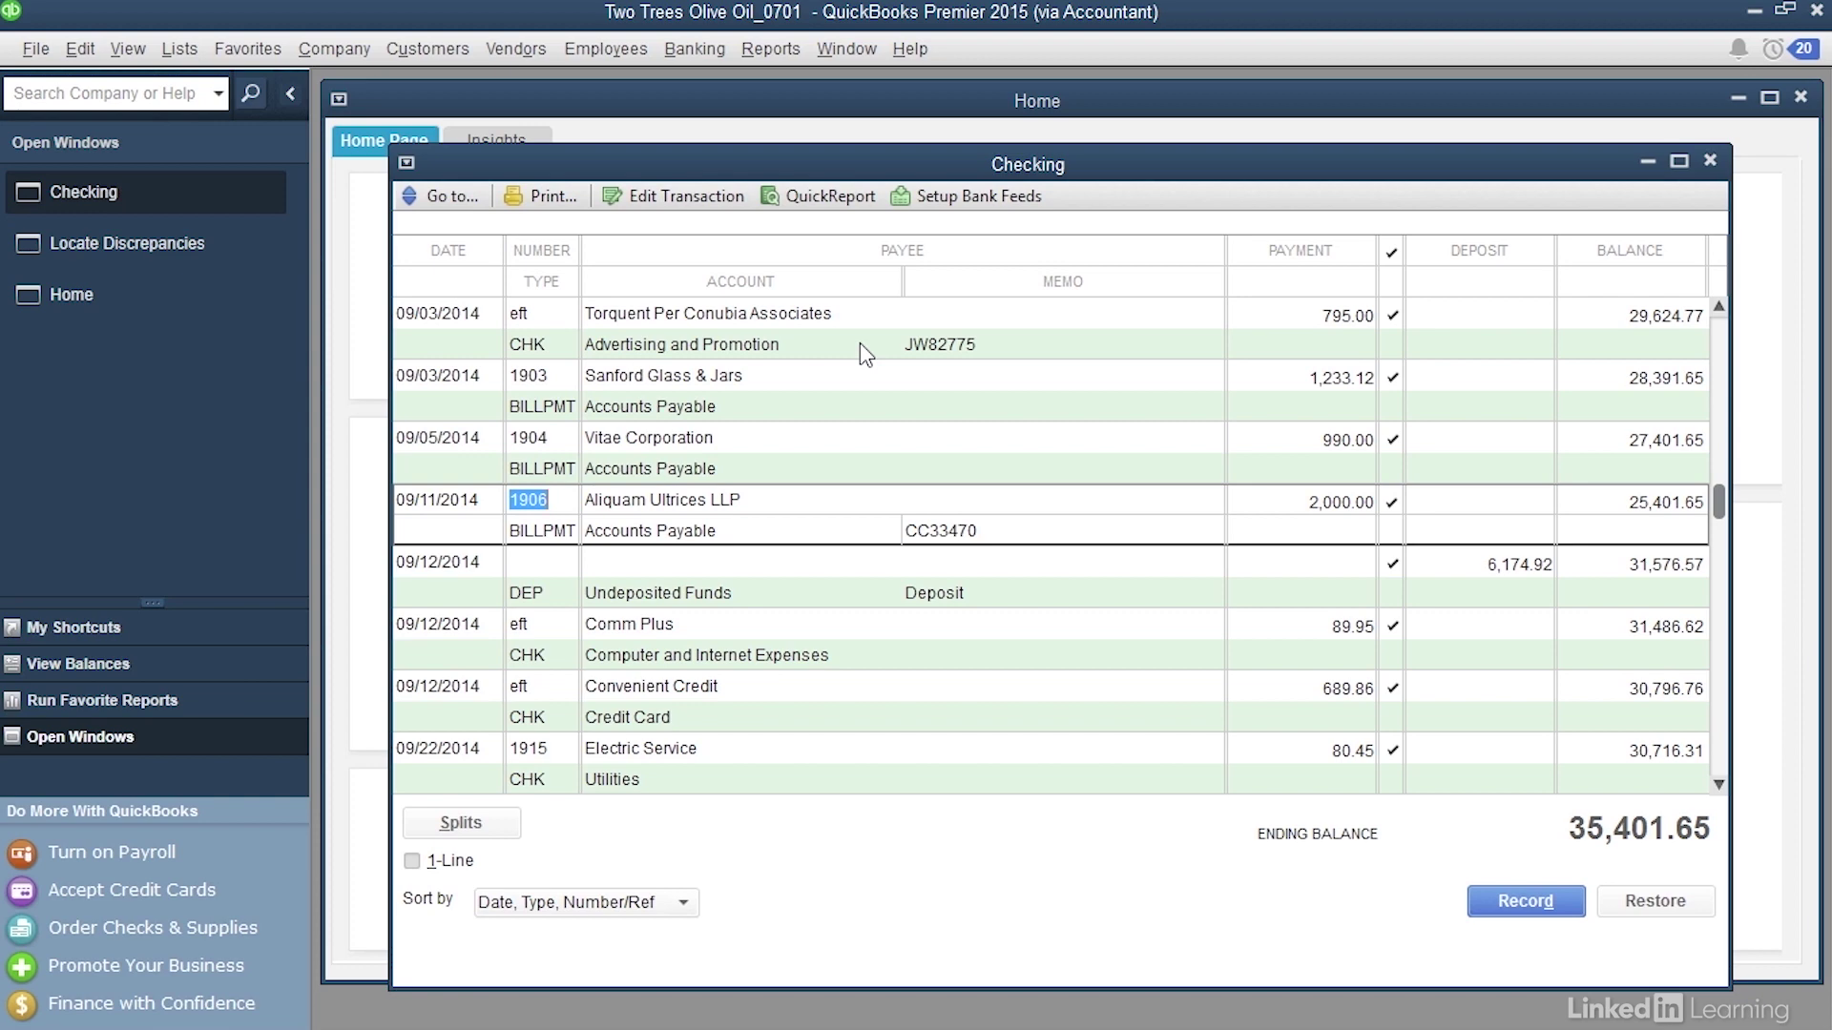
Open the Checking Previous Reconciliation Discrepancy Report through Reconcile's Locate Discrepancies.
{"action": "left_click", "coordinate": [706, 52]}
{"action": "left_click", "coordinate": [753, 255]}
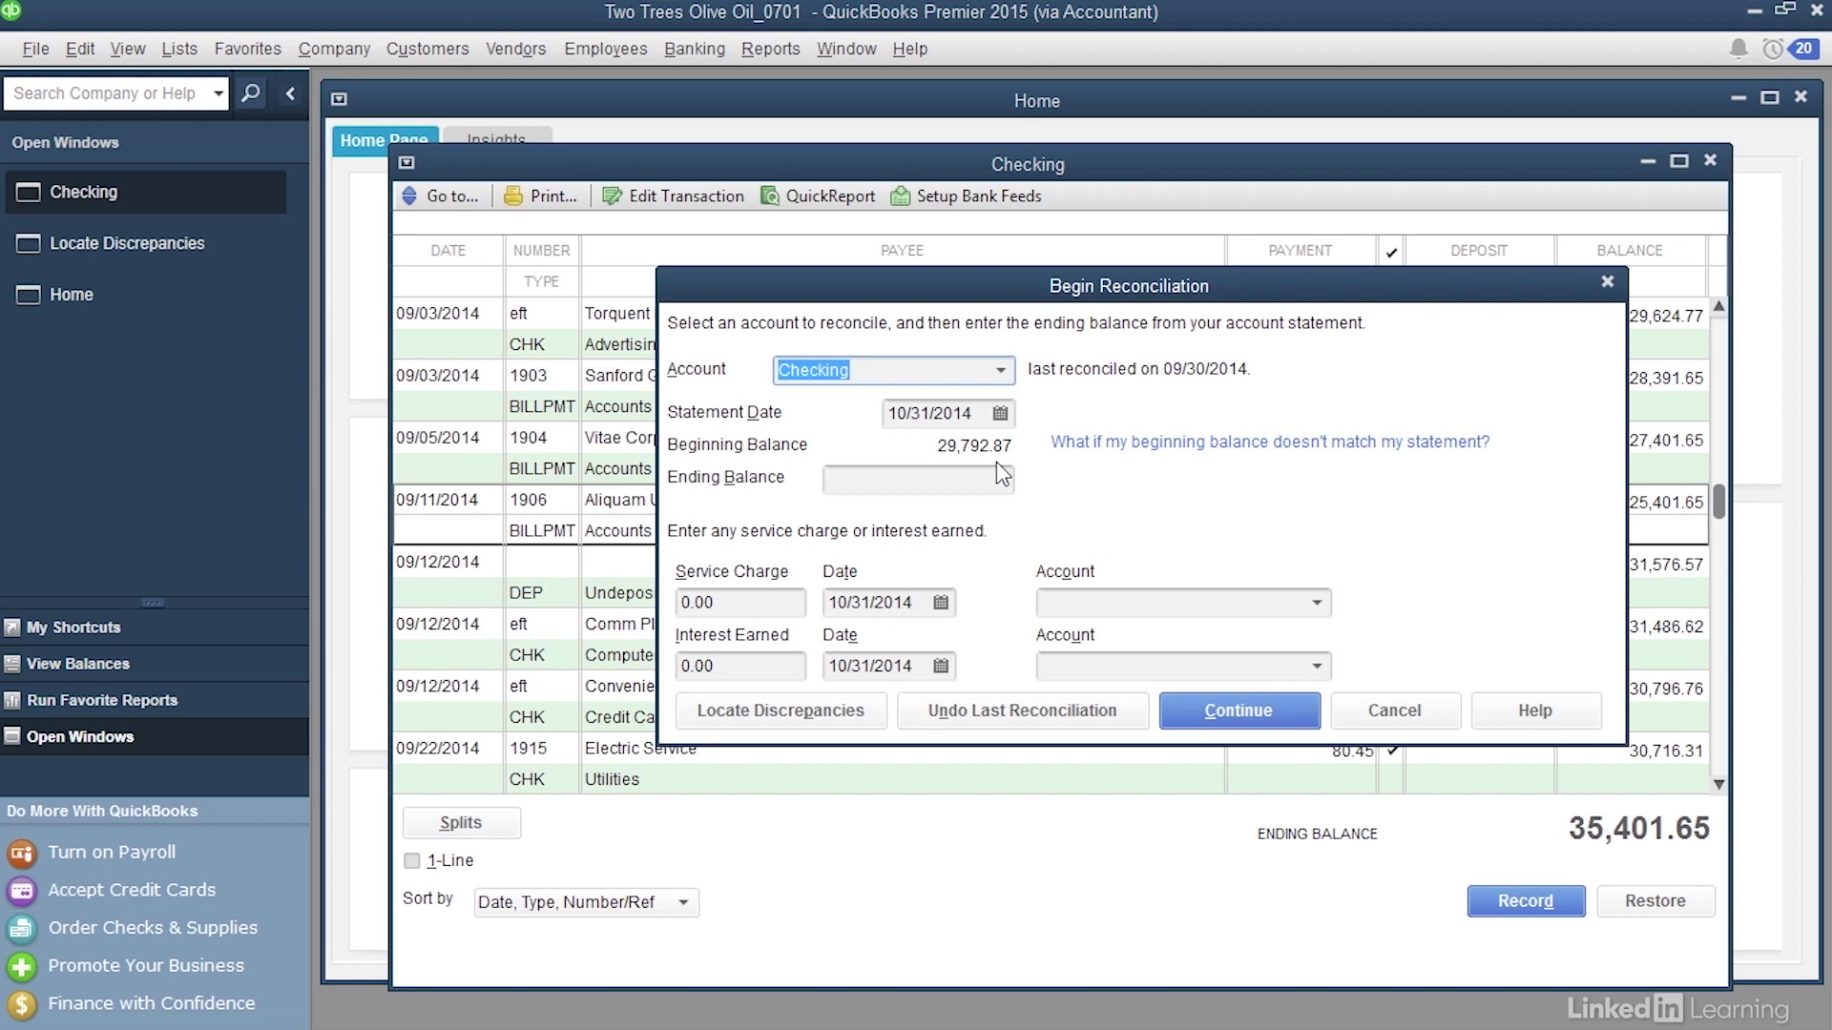
{"action": "left_click", "coordinate": [785, 711]}
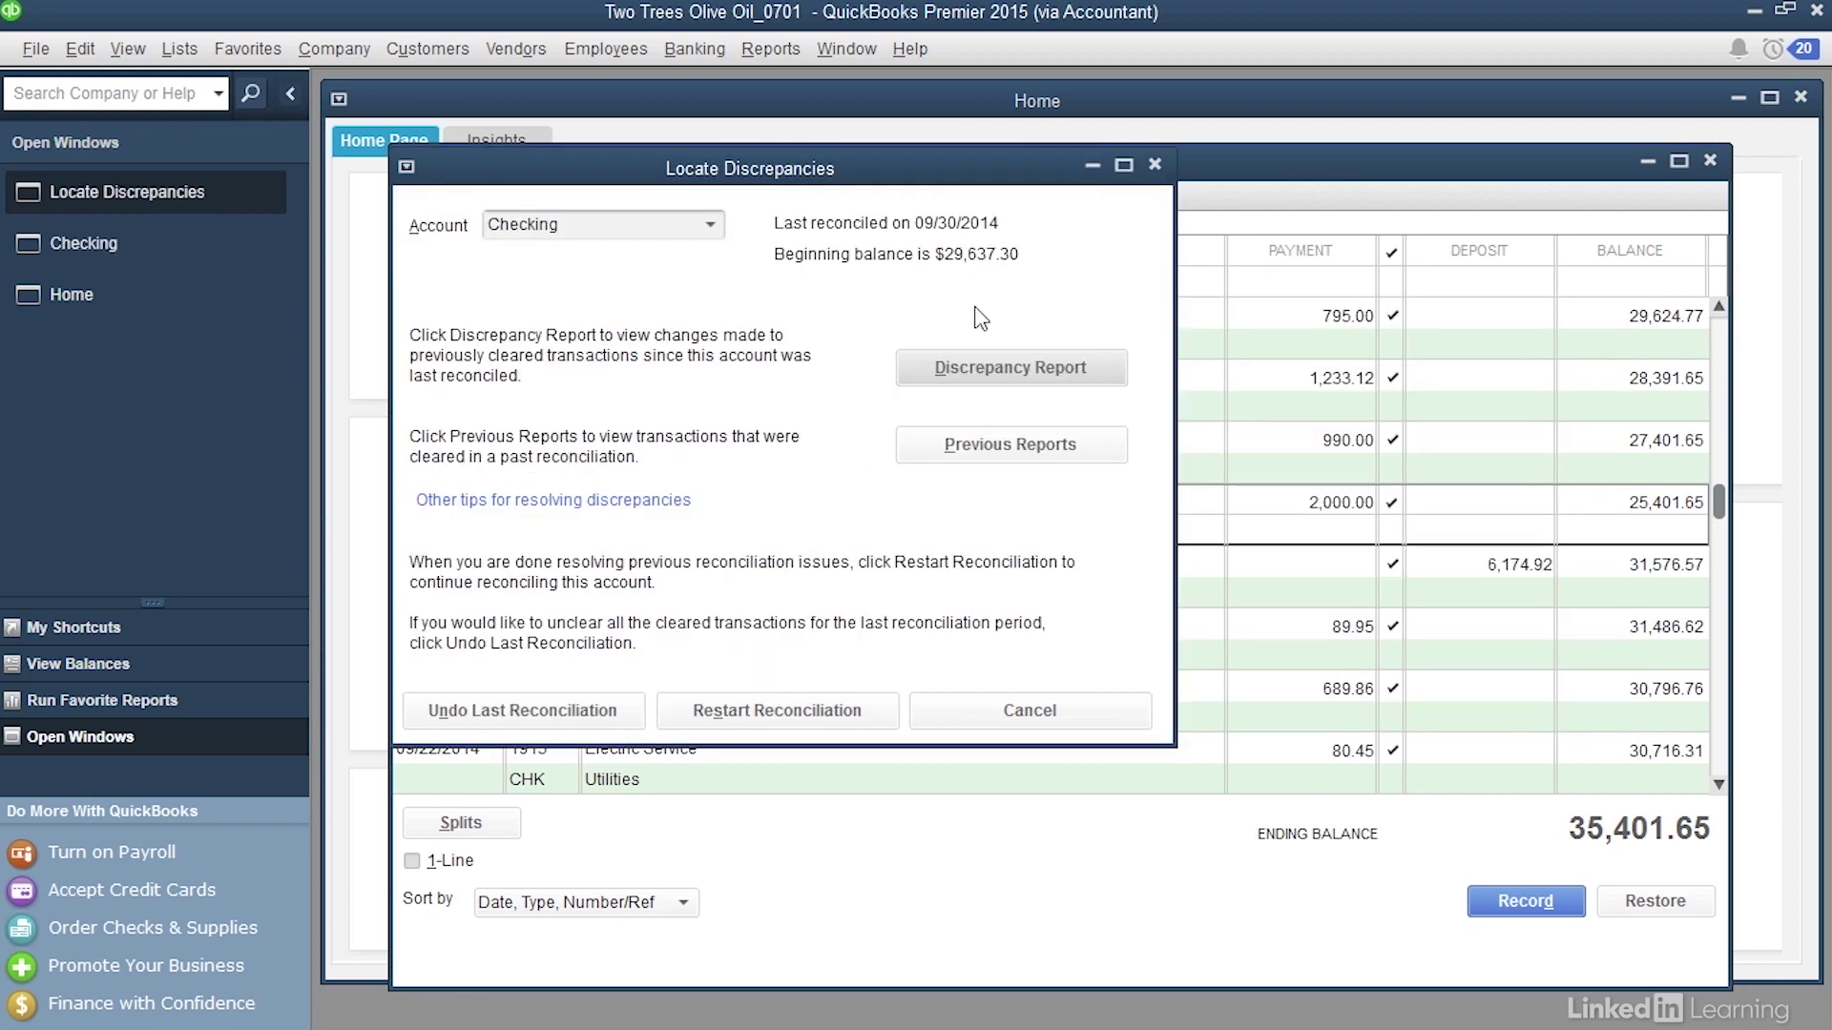
{"action": "left_click", "coordinate": [976, 379]}
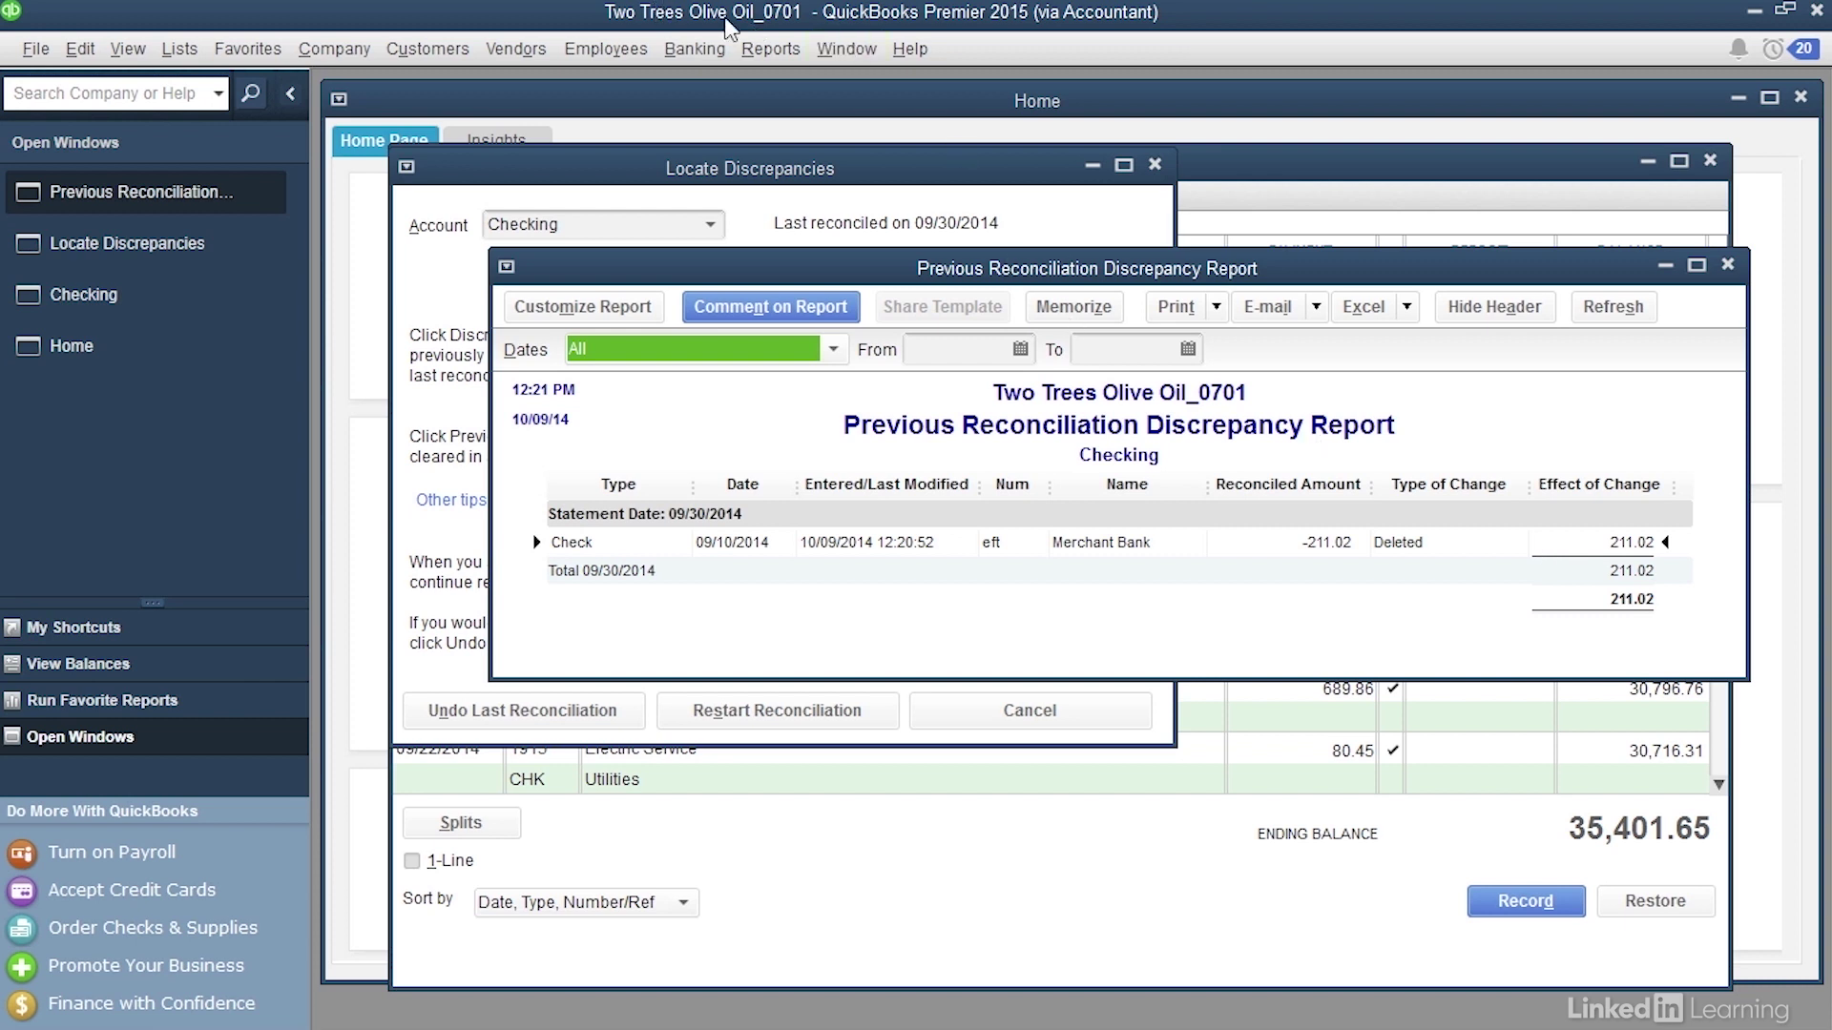
{"action": "left_click", "coordinate": [769, 50]}
{"action": "mouse_move", "coordinate": [832, 502]}
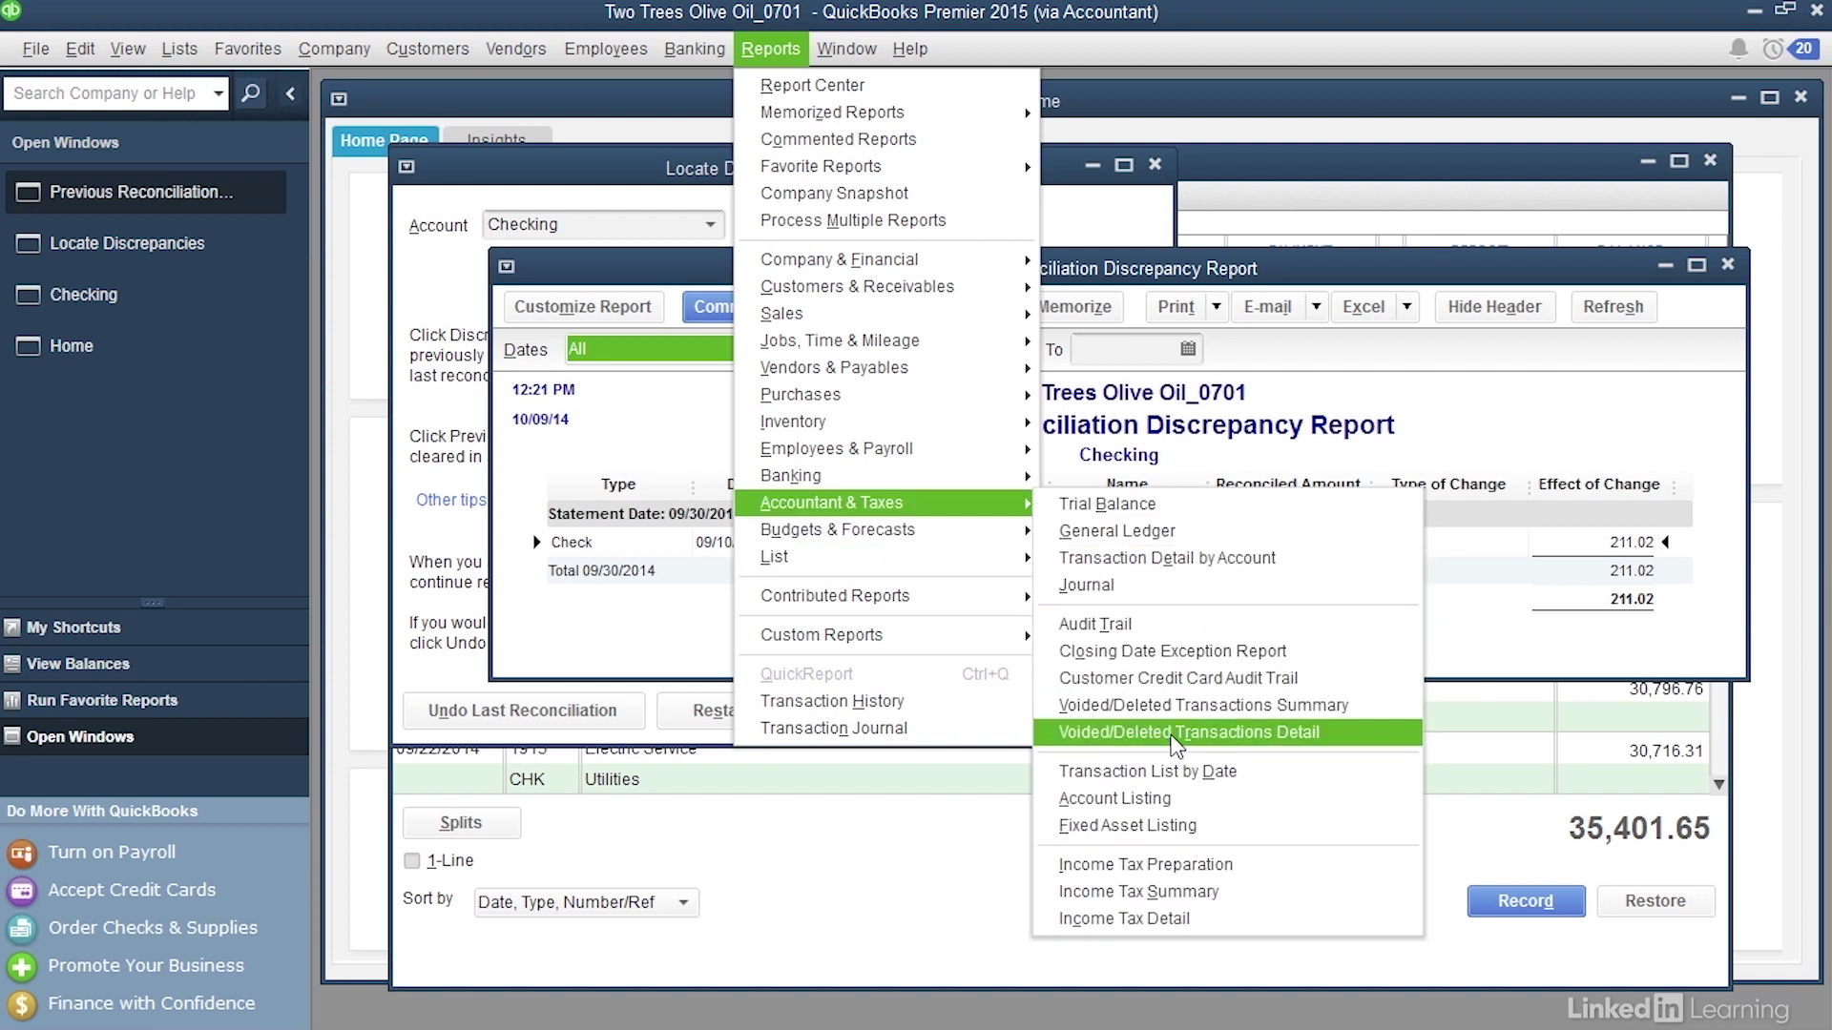
Open the Voided/Deleted Transactions Detail report from Accountant & Taxes reports.
{"action": "left_click", "coordinate": [1176, 733]}
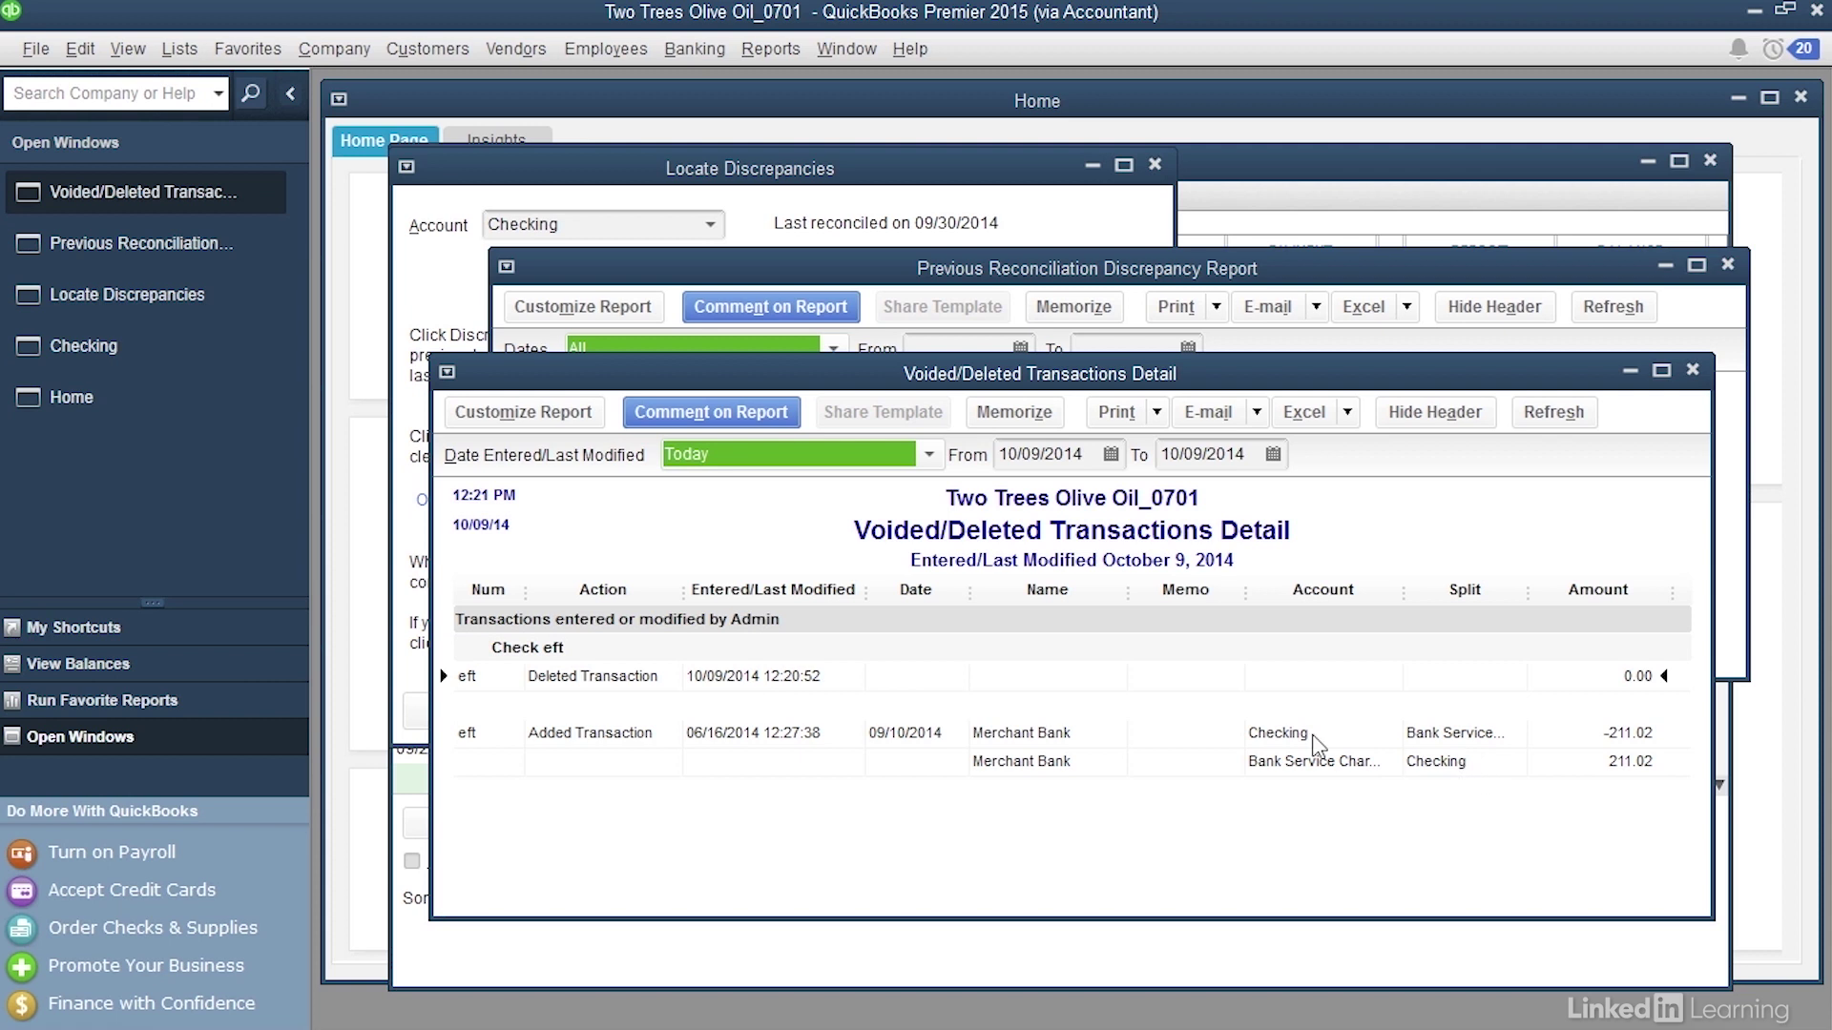
Start a new Checking check numbered 'eft' and dated 09/10/2014.
{"action": "left_click", "coordinate": [697, 49]}
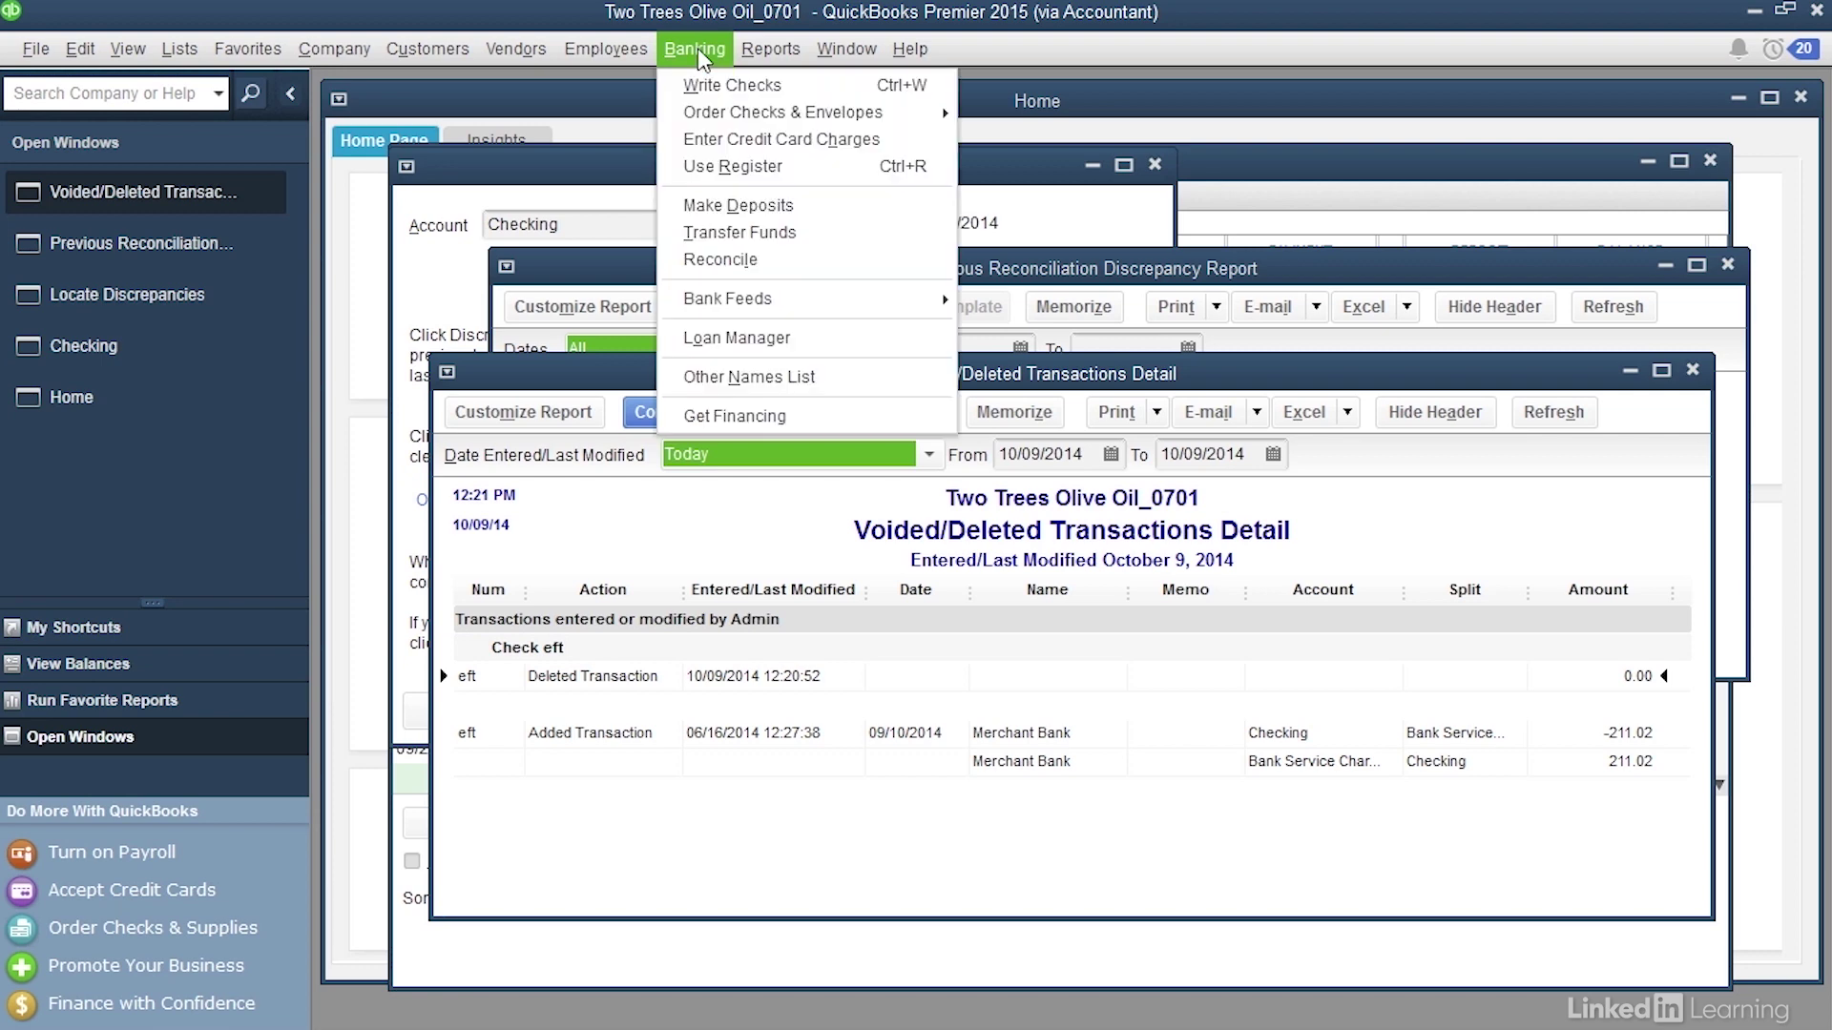
{"action": "left_click", "coordinate": [754, 82]}
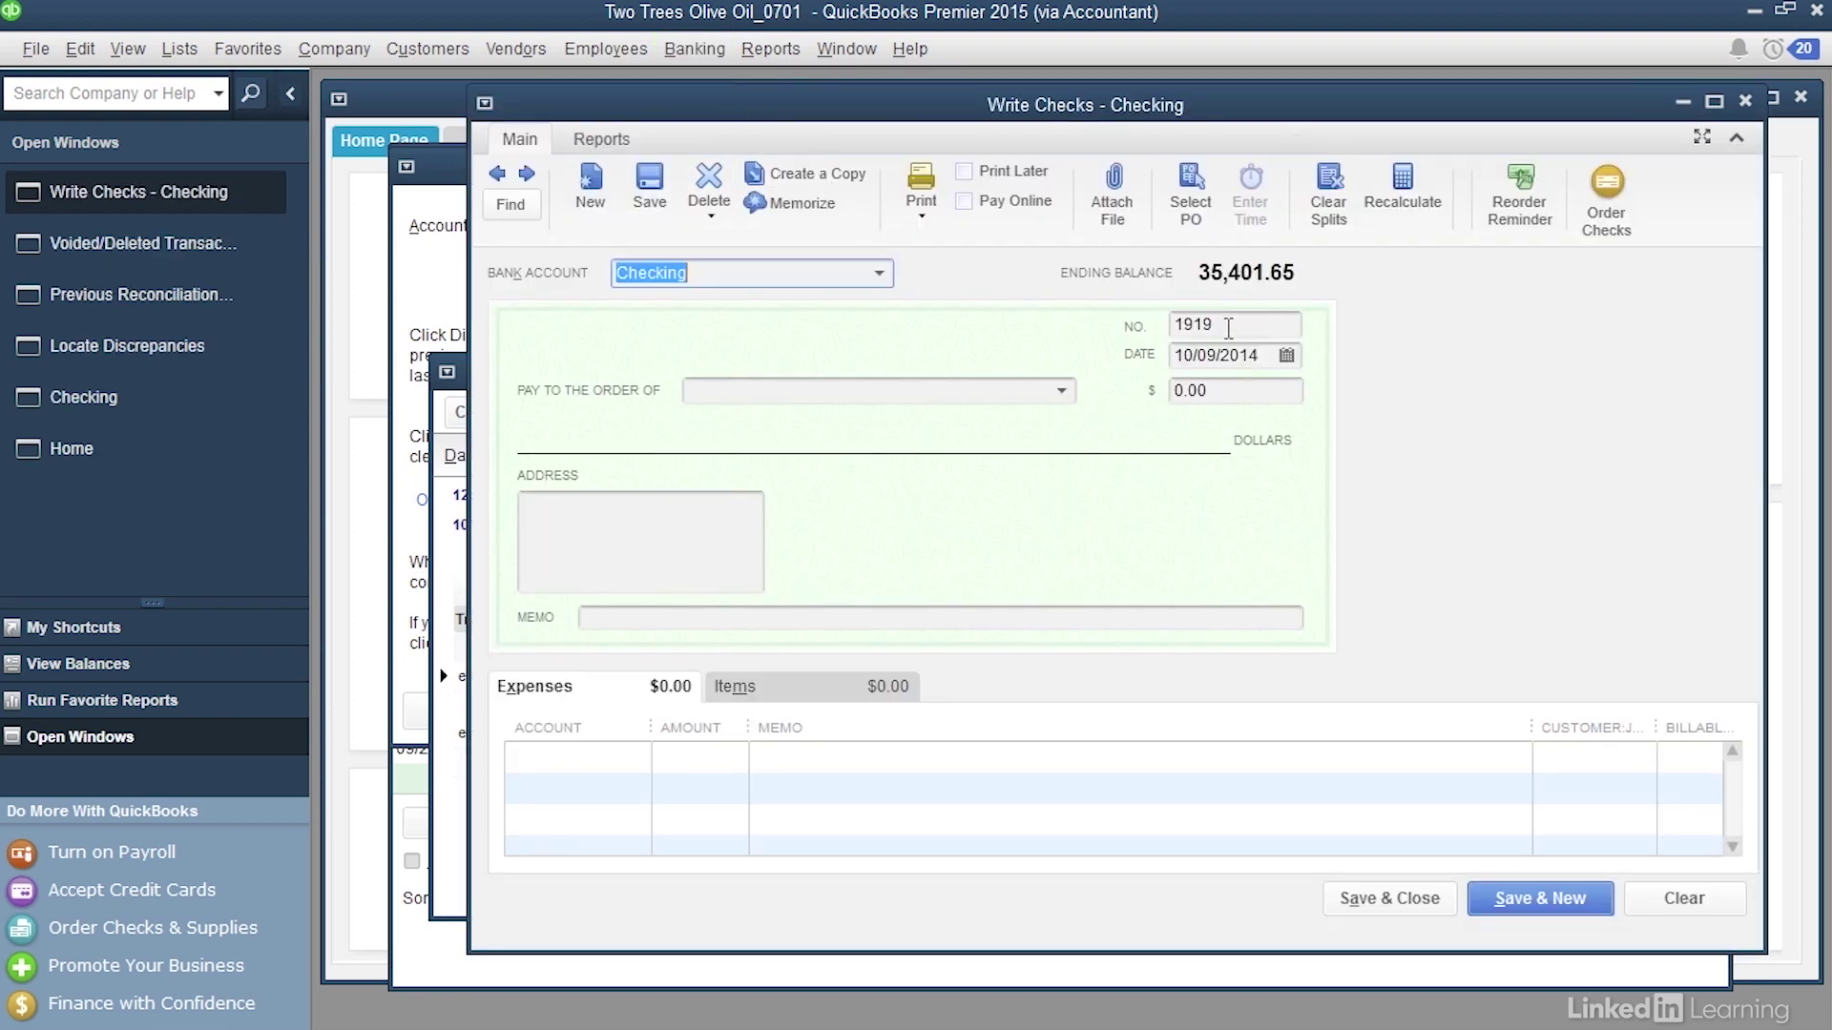
{"action": "left_click", "coordinate": [1228, 328]}
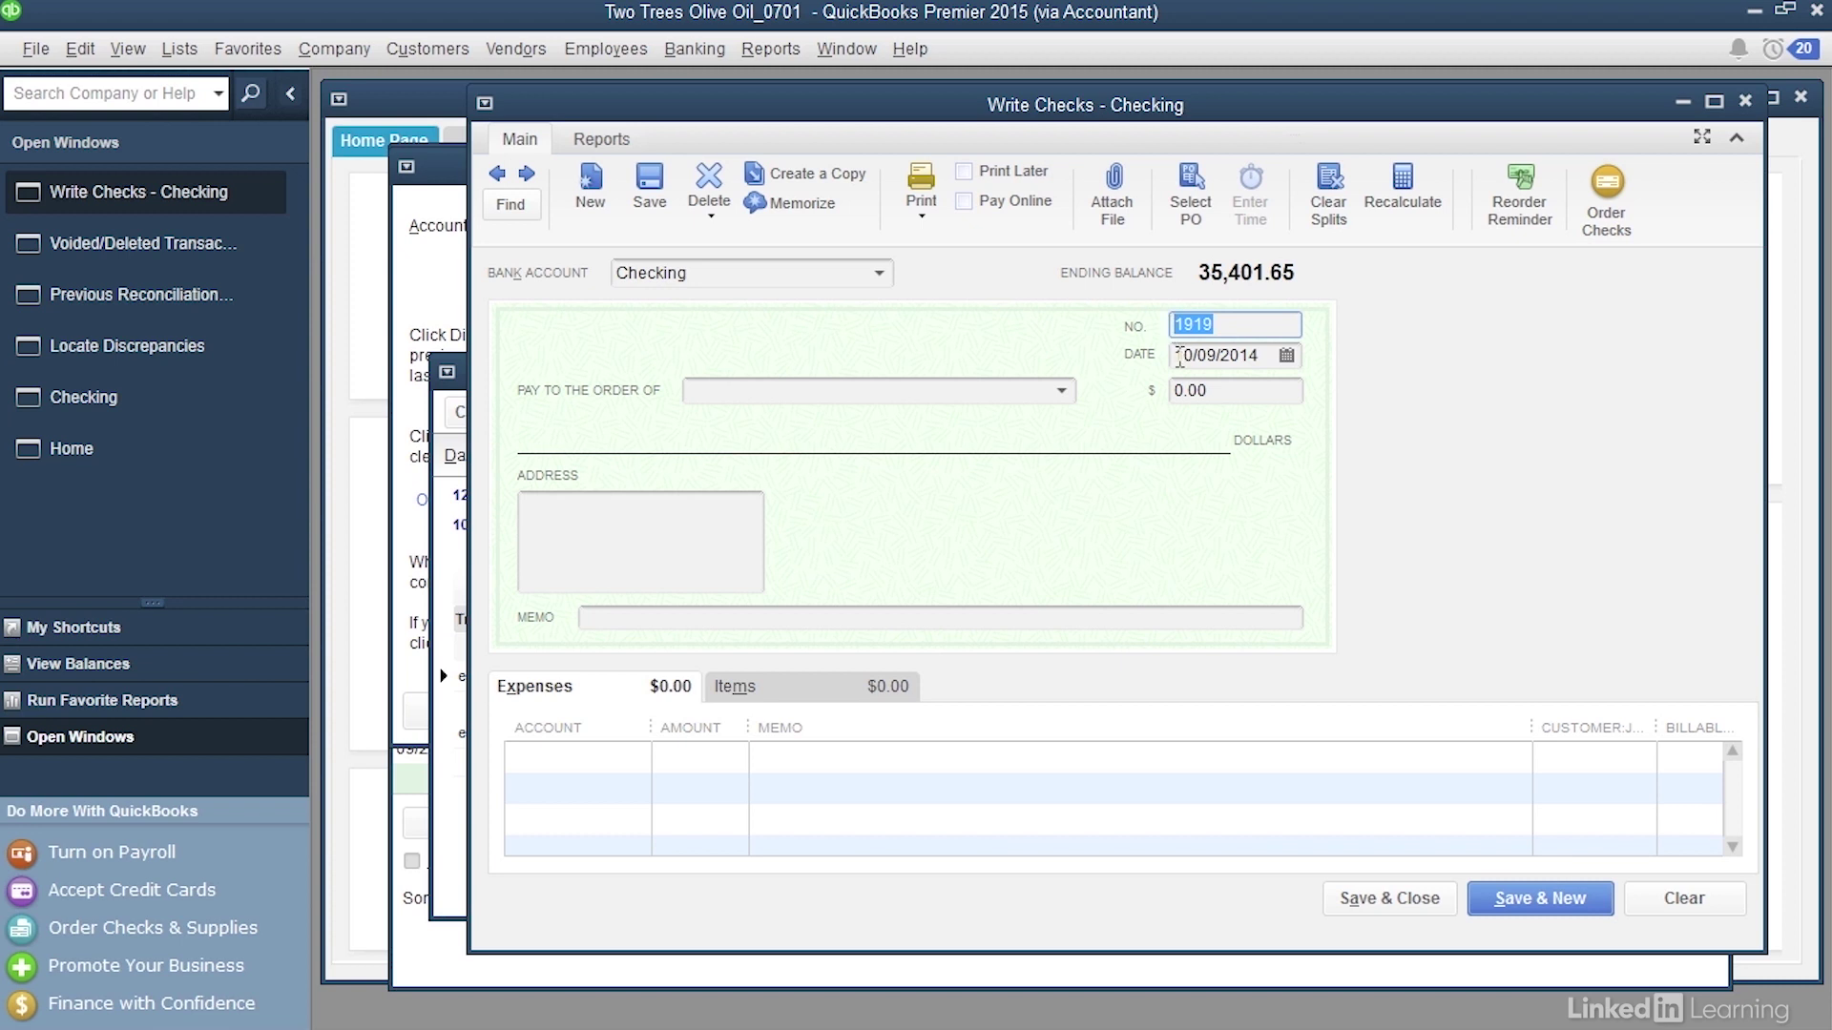
{"action": "type", "text": "eft"}
{"action": "left_click", "coordinate": [1287, 356]}
{"action": "left_click", "coordinate": [1201, 400]}
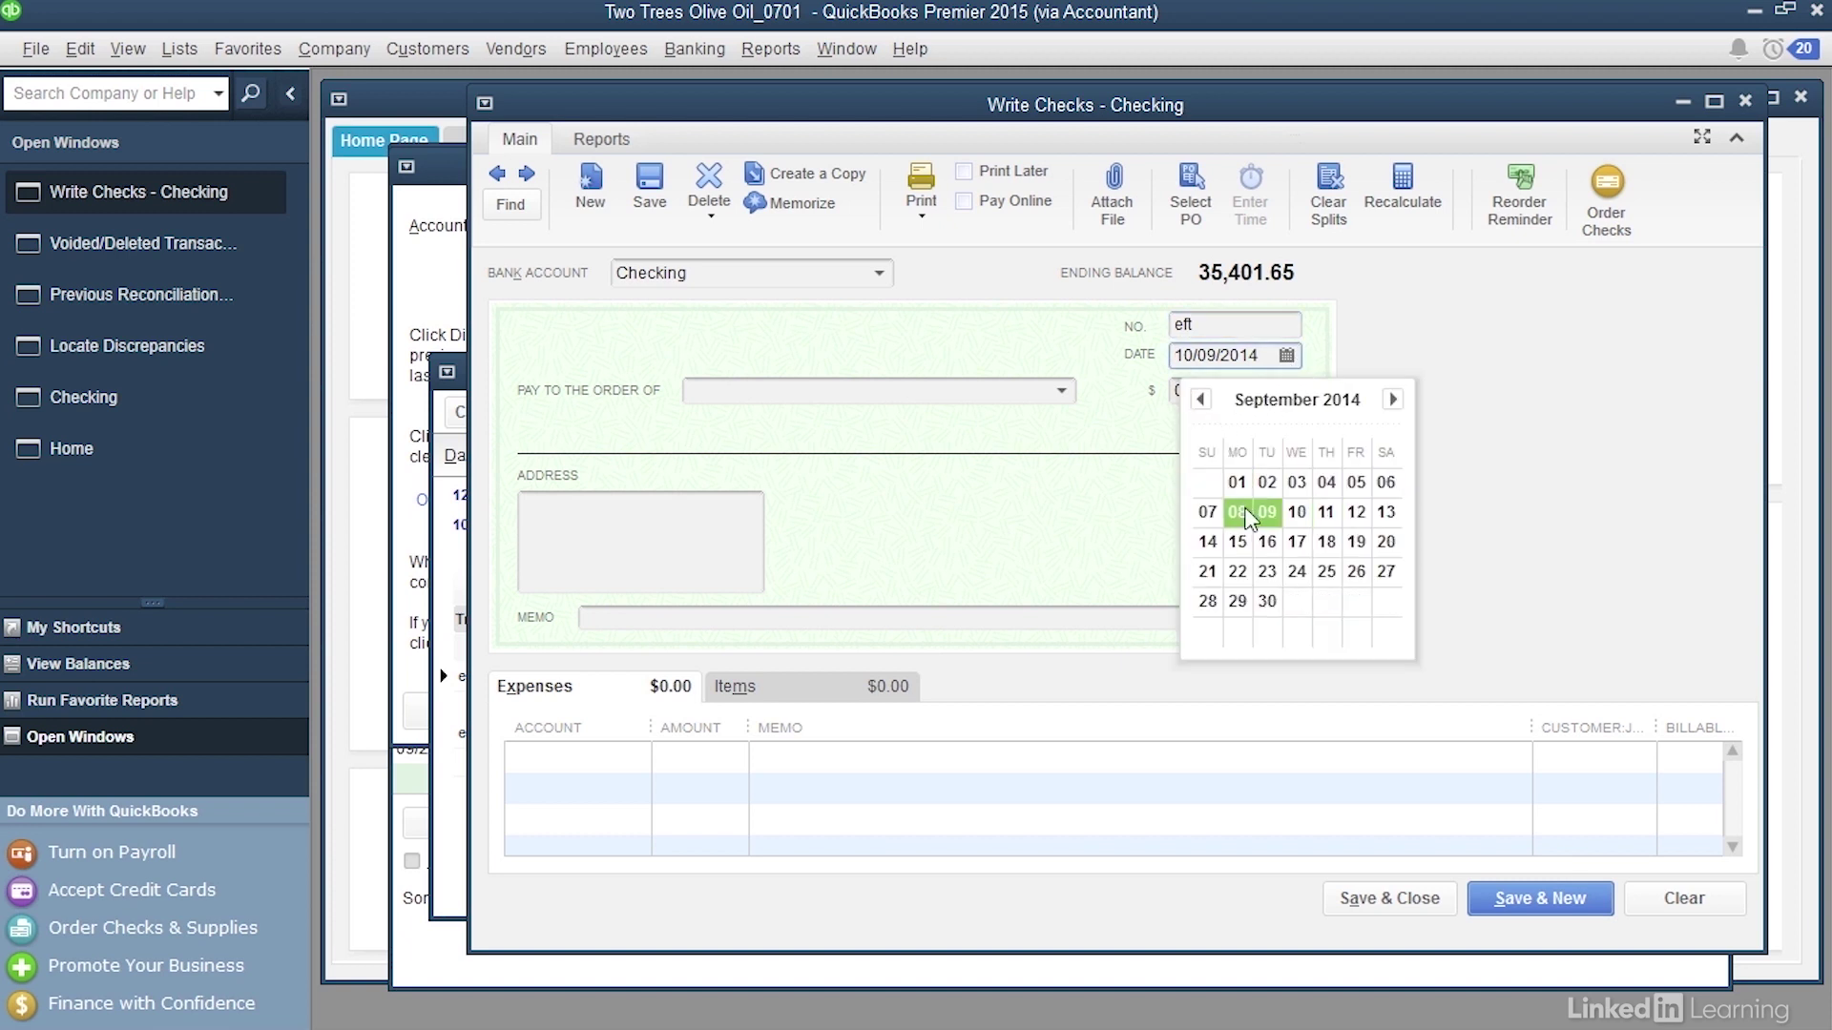
{"action": "left_click", "coordinate": [1296, 515]}
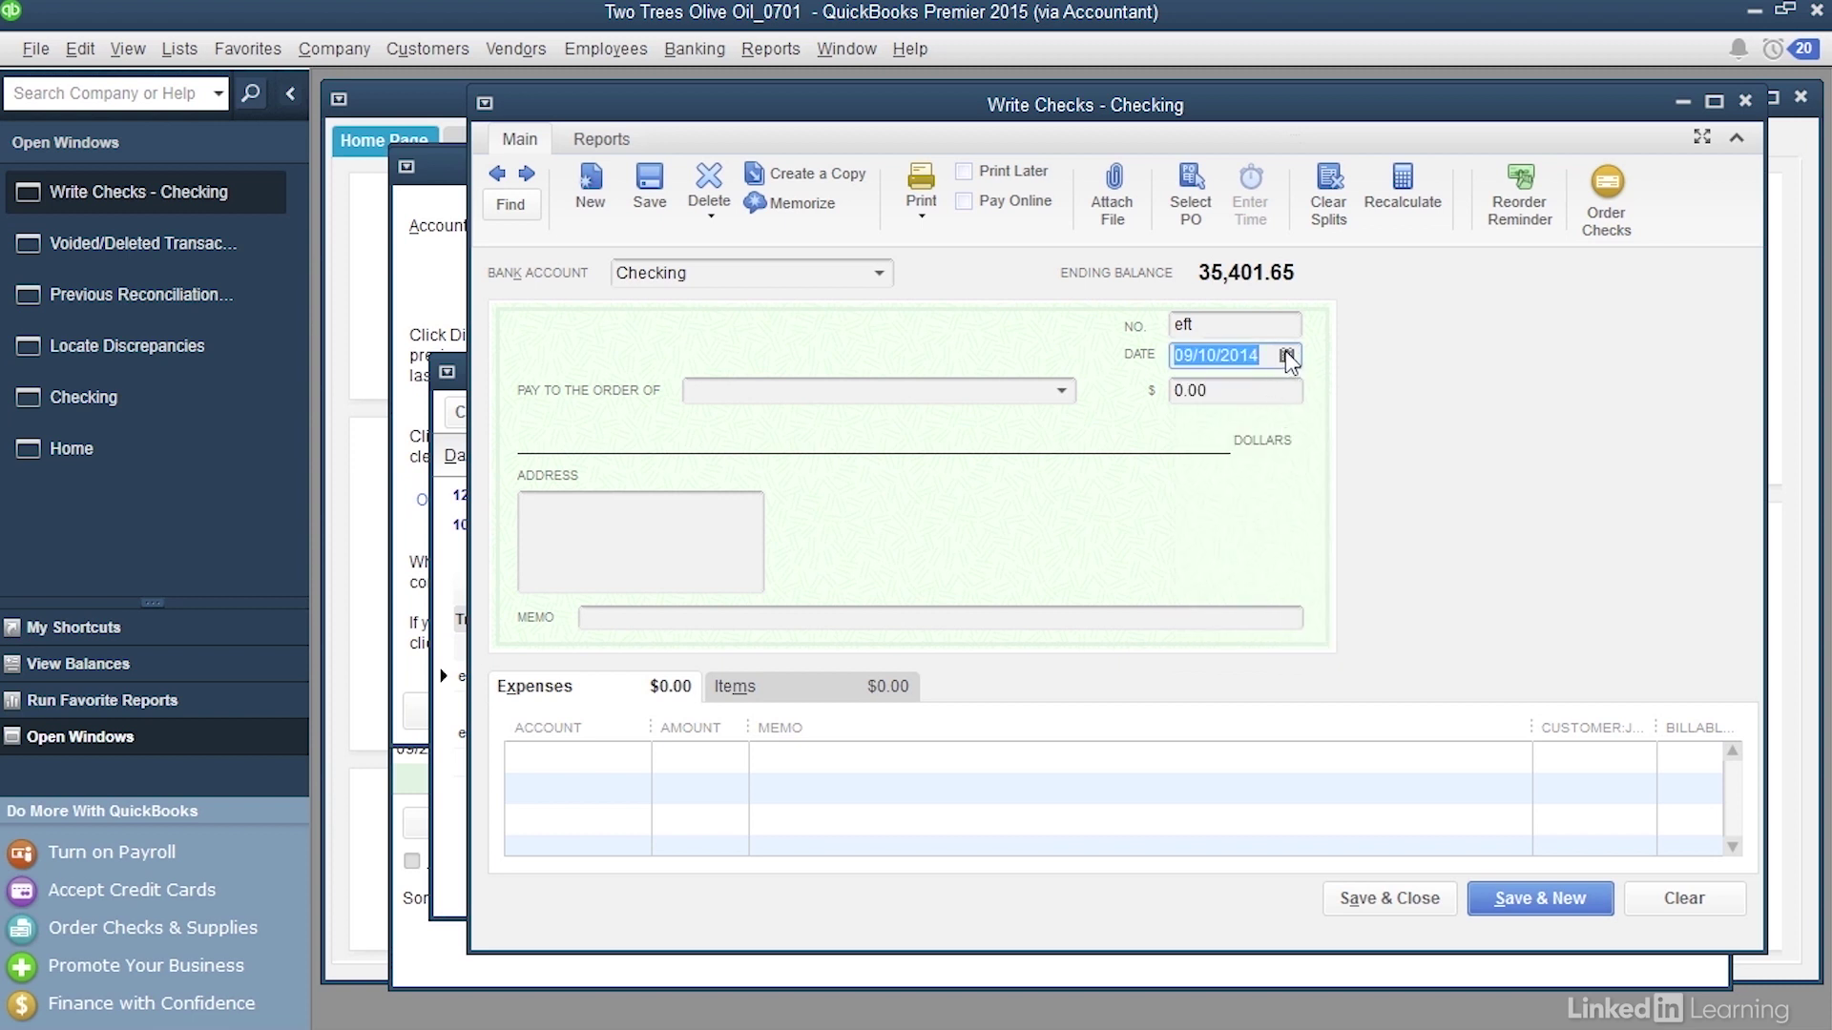
Make the check payable to Merchant Bank for 211.02 to Bank Service Charges, and save it.
{"action": "left_click", "coordinate": [1061, 392]}
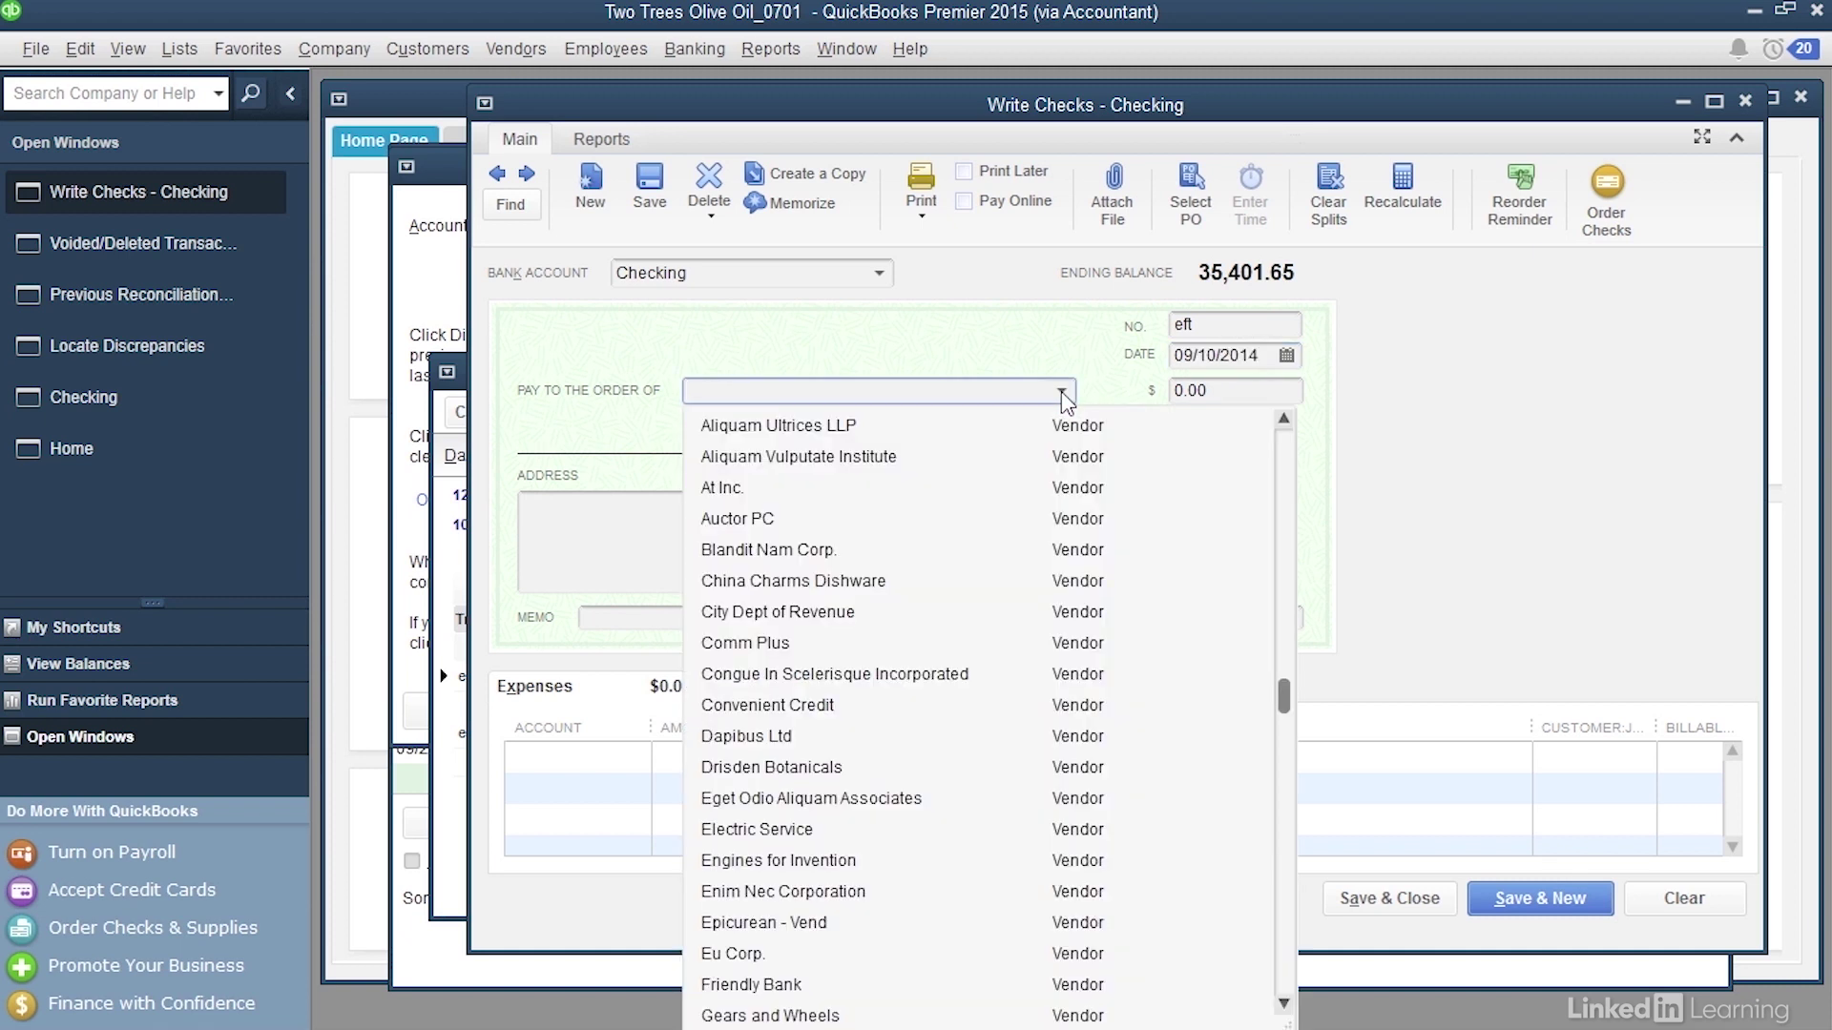
{"action": "left_click", "coordinate": [1284, 973]}
{"action": "left_click", "coordinate": [795, 645]}
{"action": "left_click", "coordinate": [1221, 393]}
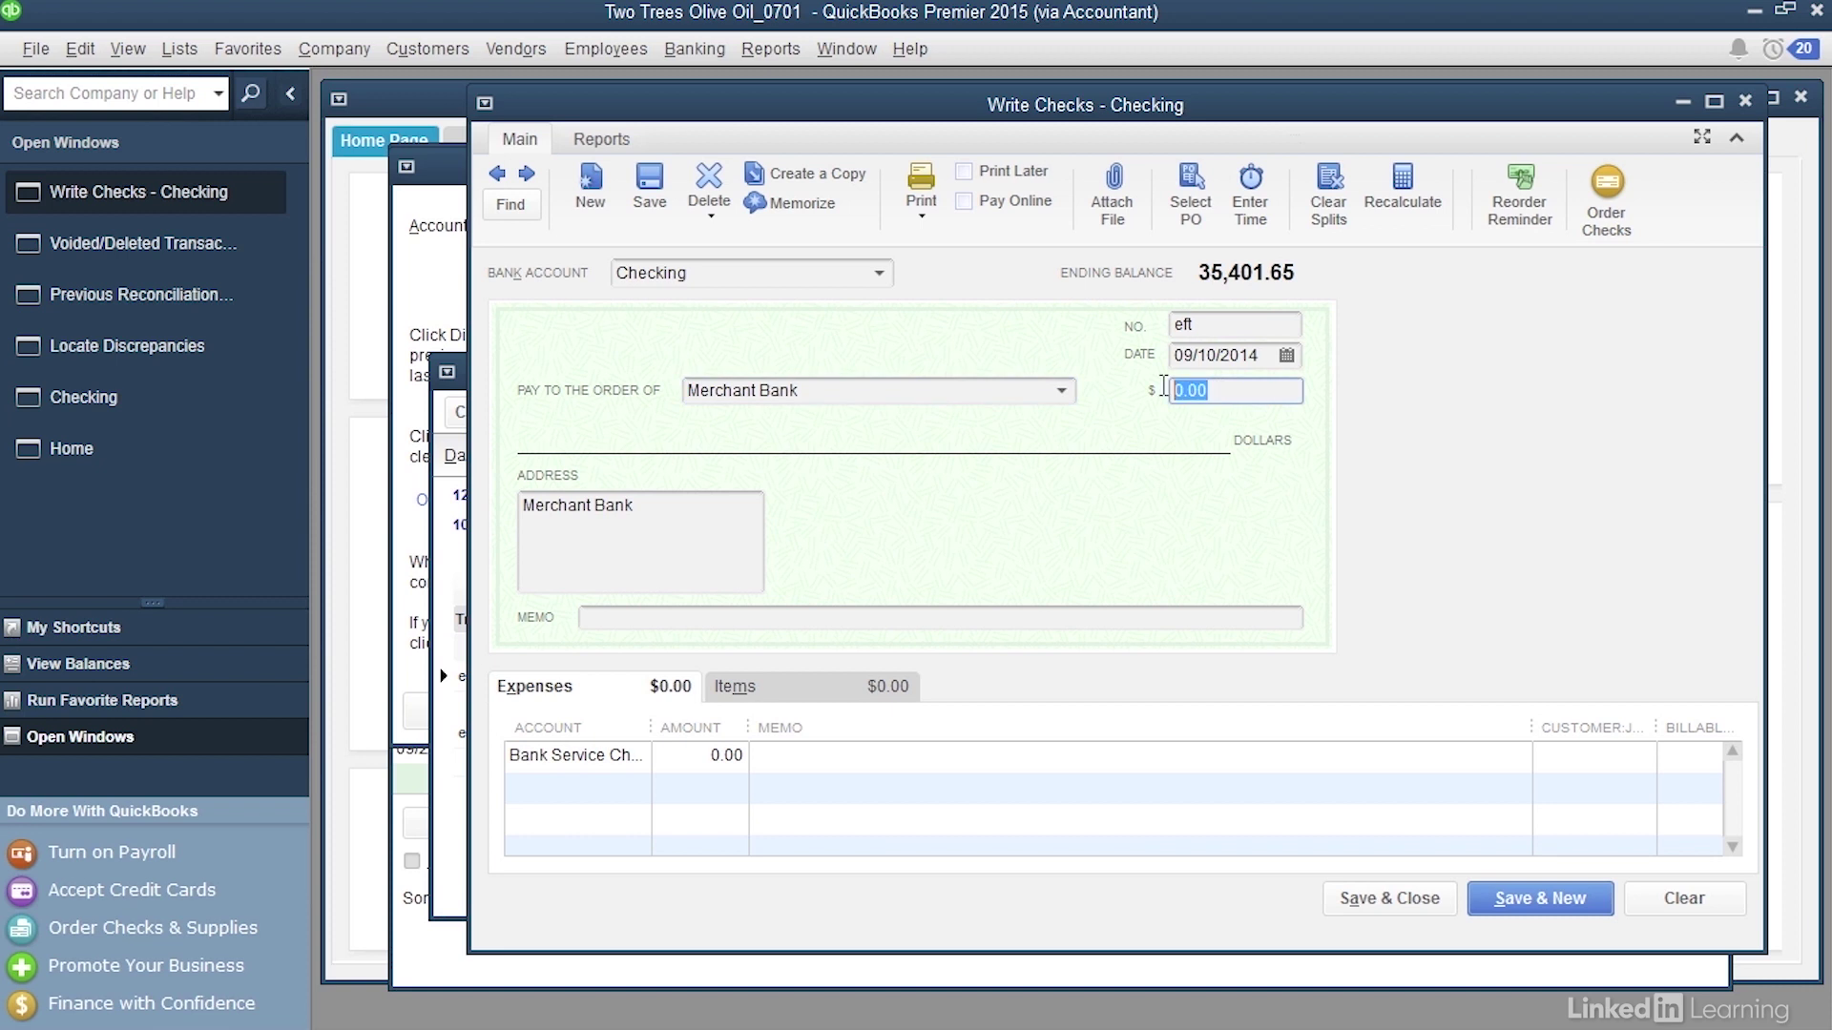
{"action": "type", "text": "211"}
{"action": "type", "text": ".02"}
{"action": "left_click", "coordinate": [612, 763]}
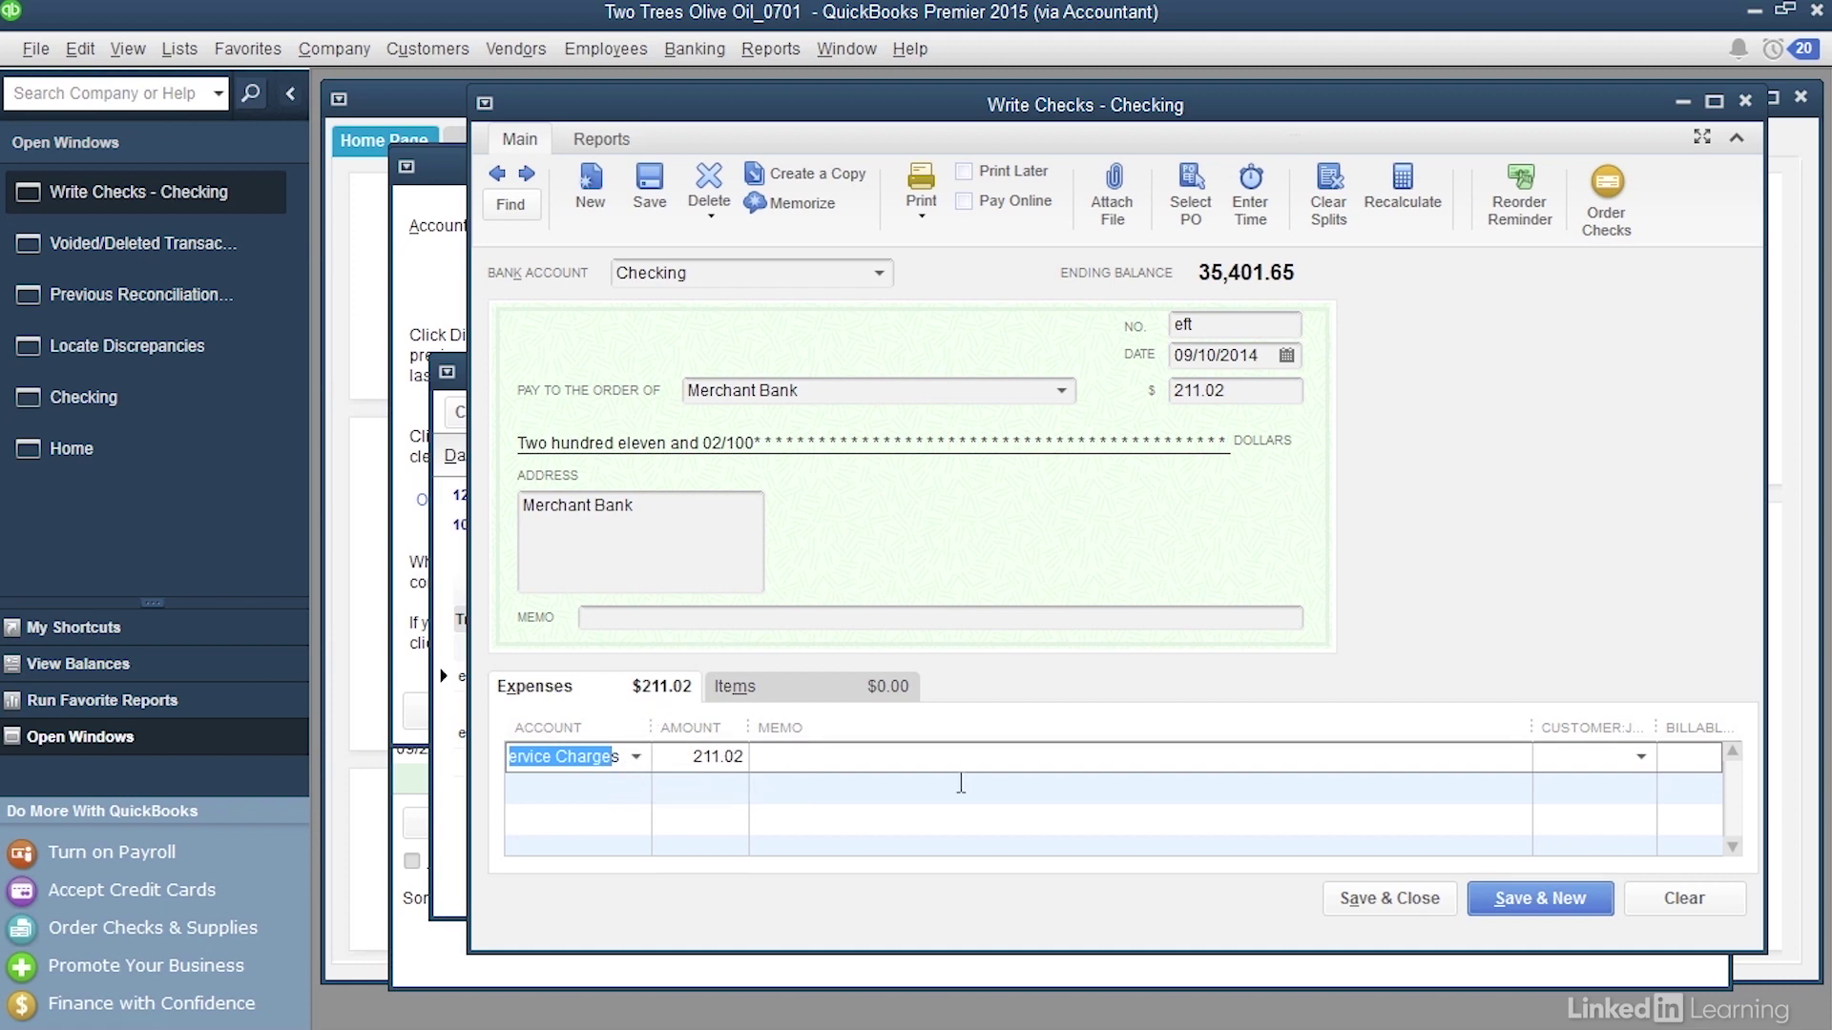
{"action": "left_click", "coordinate": [1376, 911]}
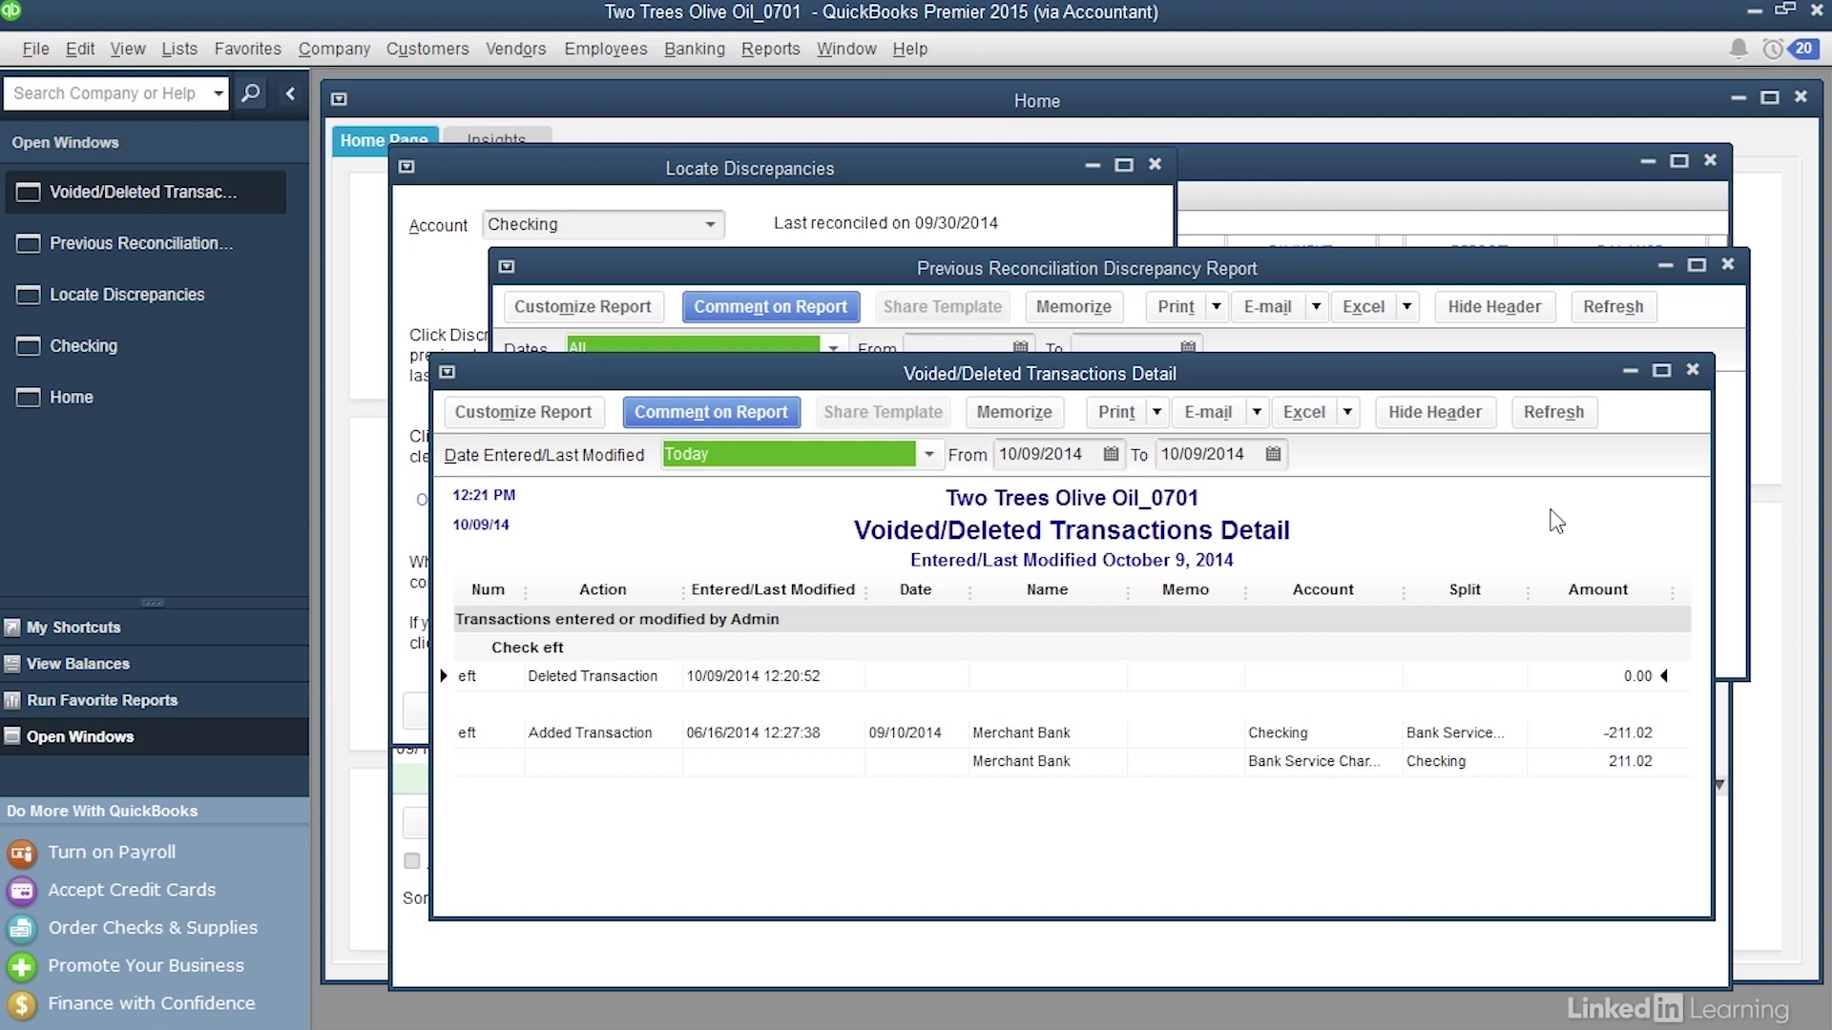
Close the Voided/Deleted and Discrepancy reports and Locate Discrepancies, then select the recreated Merchant Bank EFT.
{"action": "left_click", "coordinate": [1694, 371]}
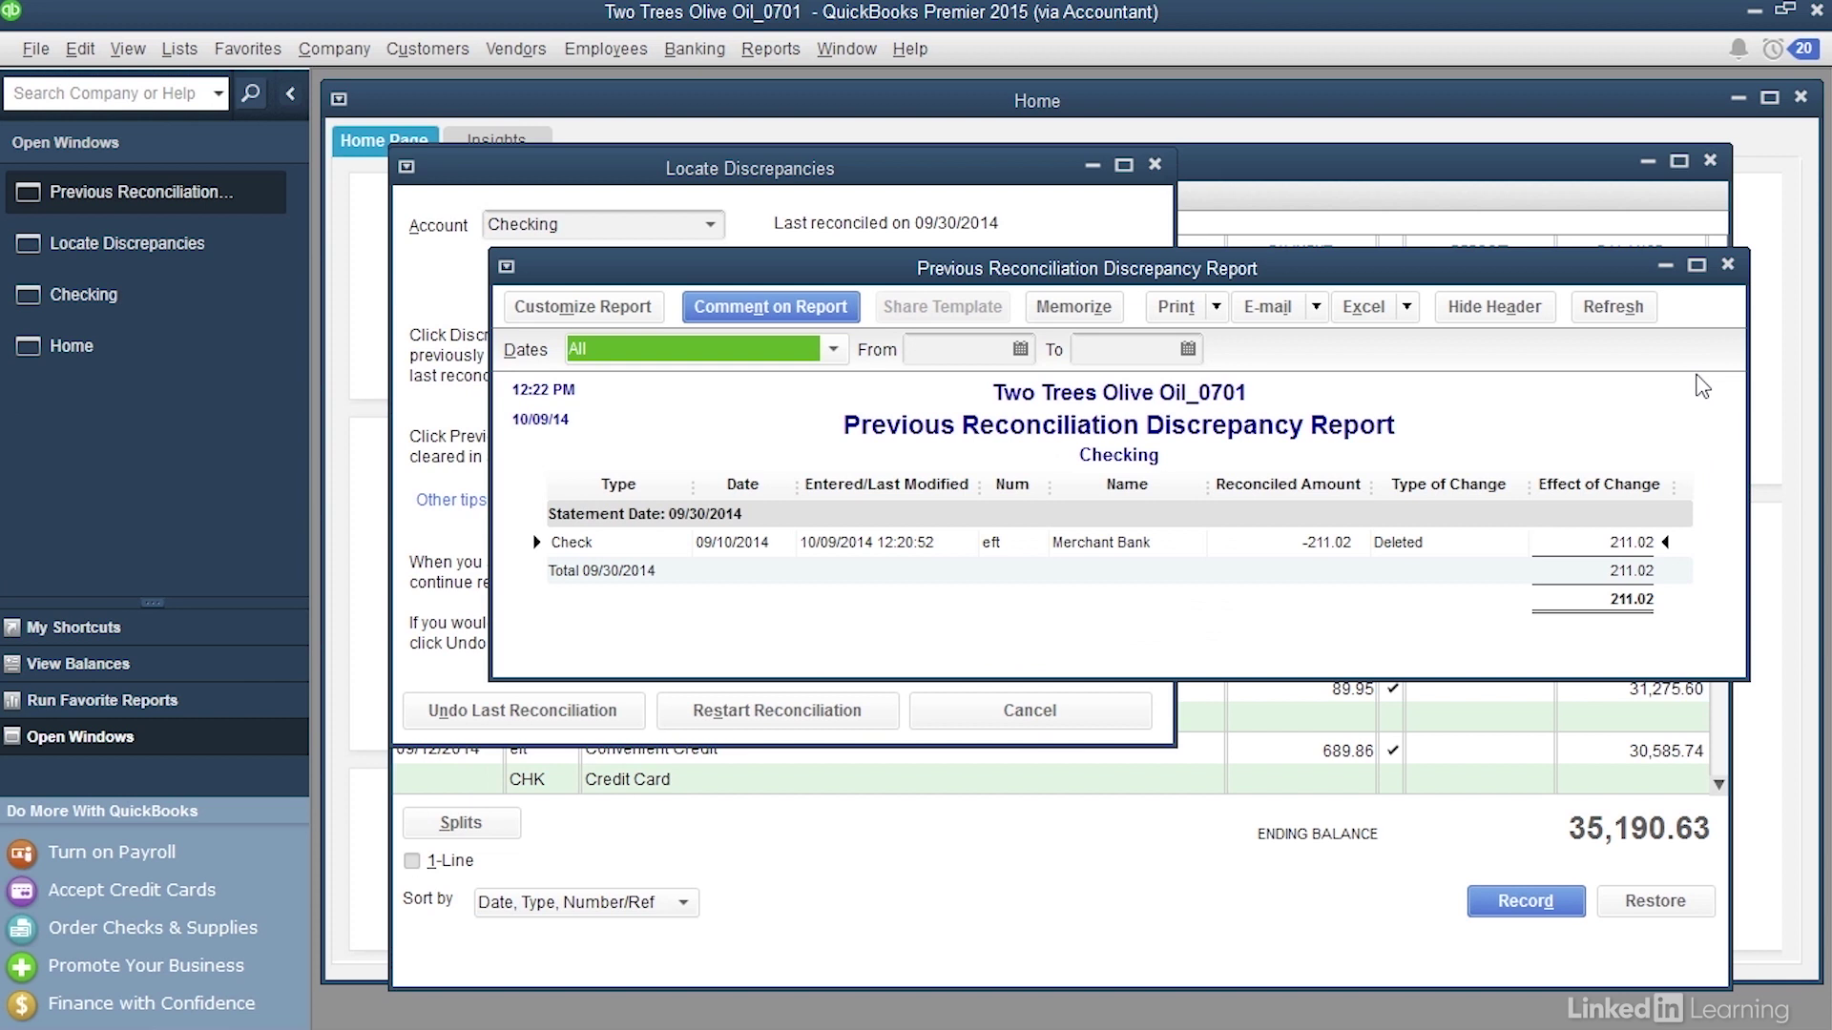
{"action": "left_click", "coordinate": [1727, 268]}
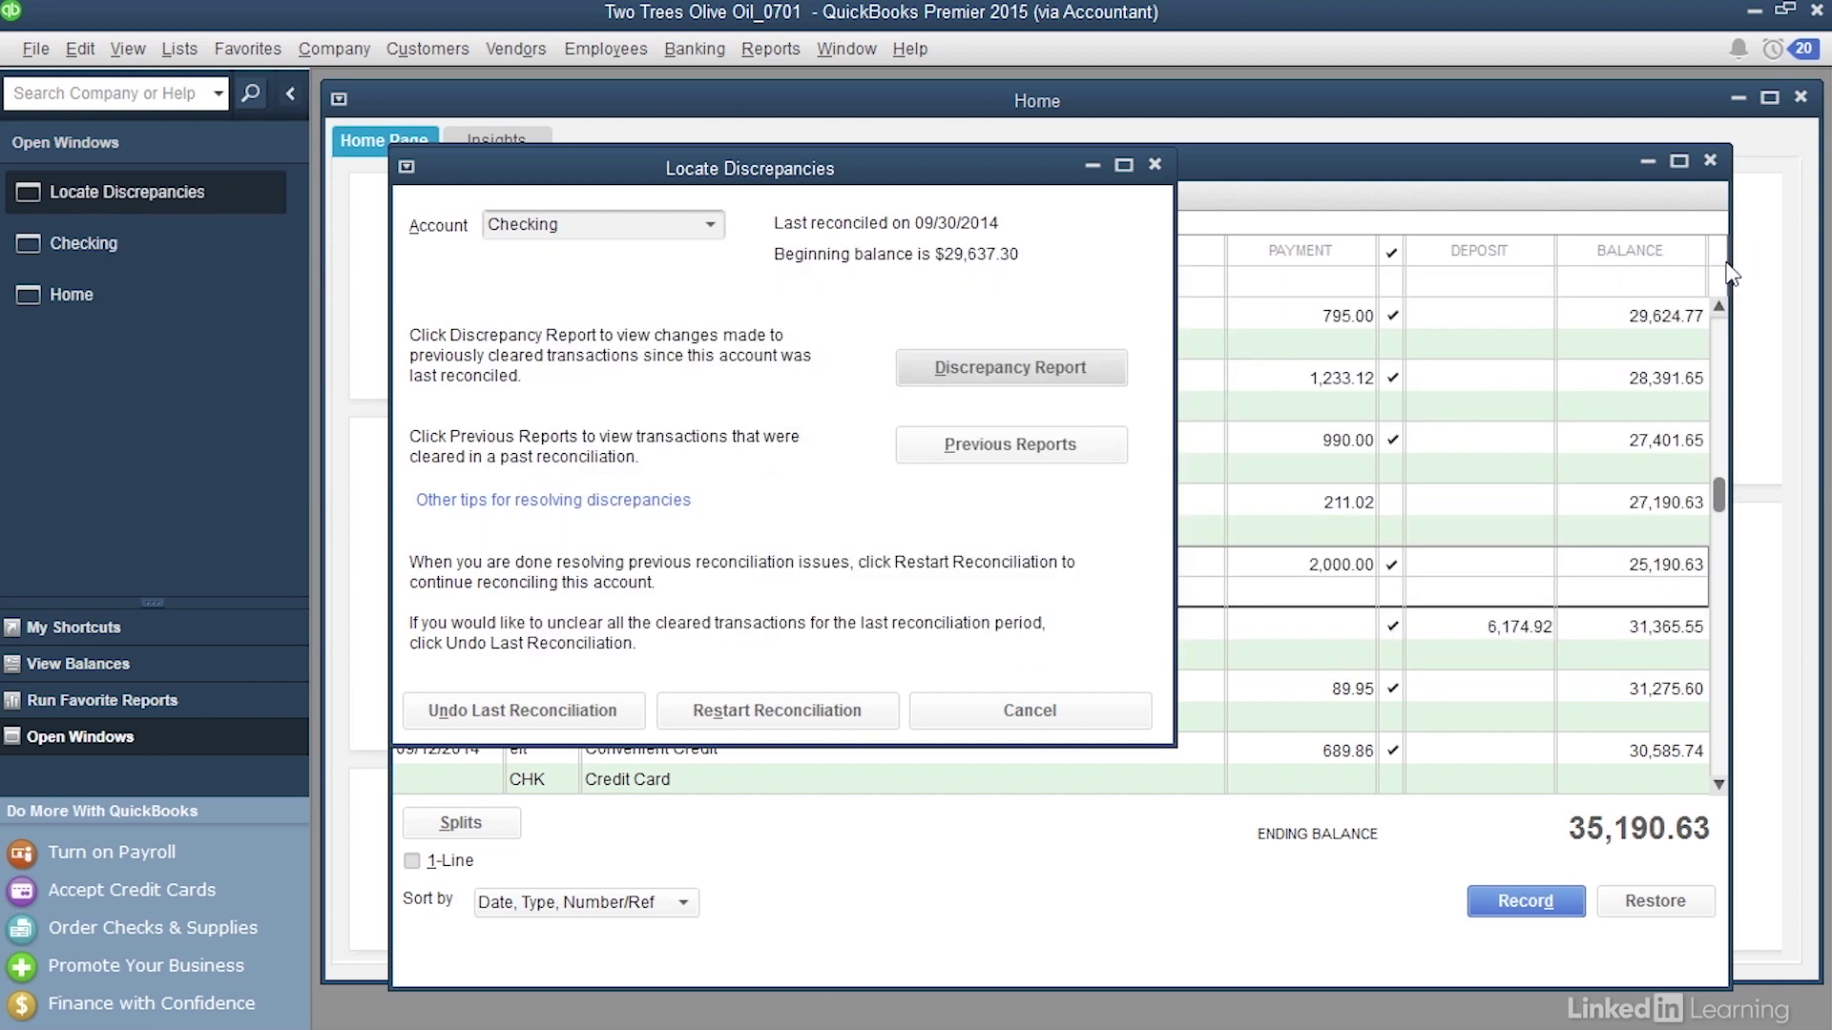
{"action": "left_click", "coordinate": [1022, 718]}
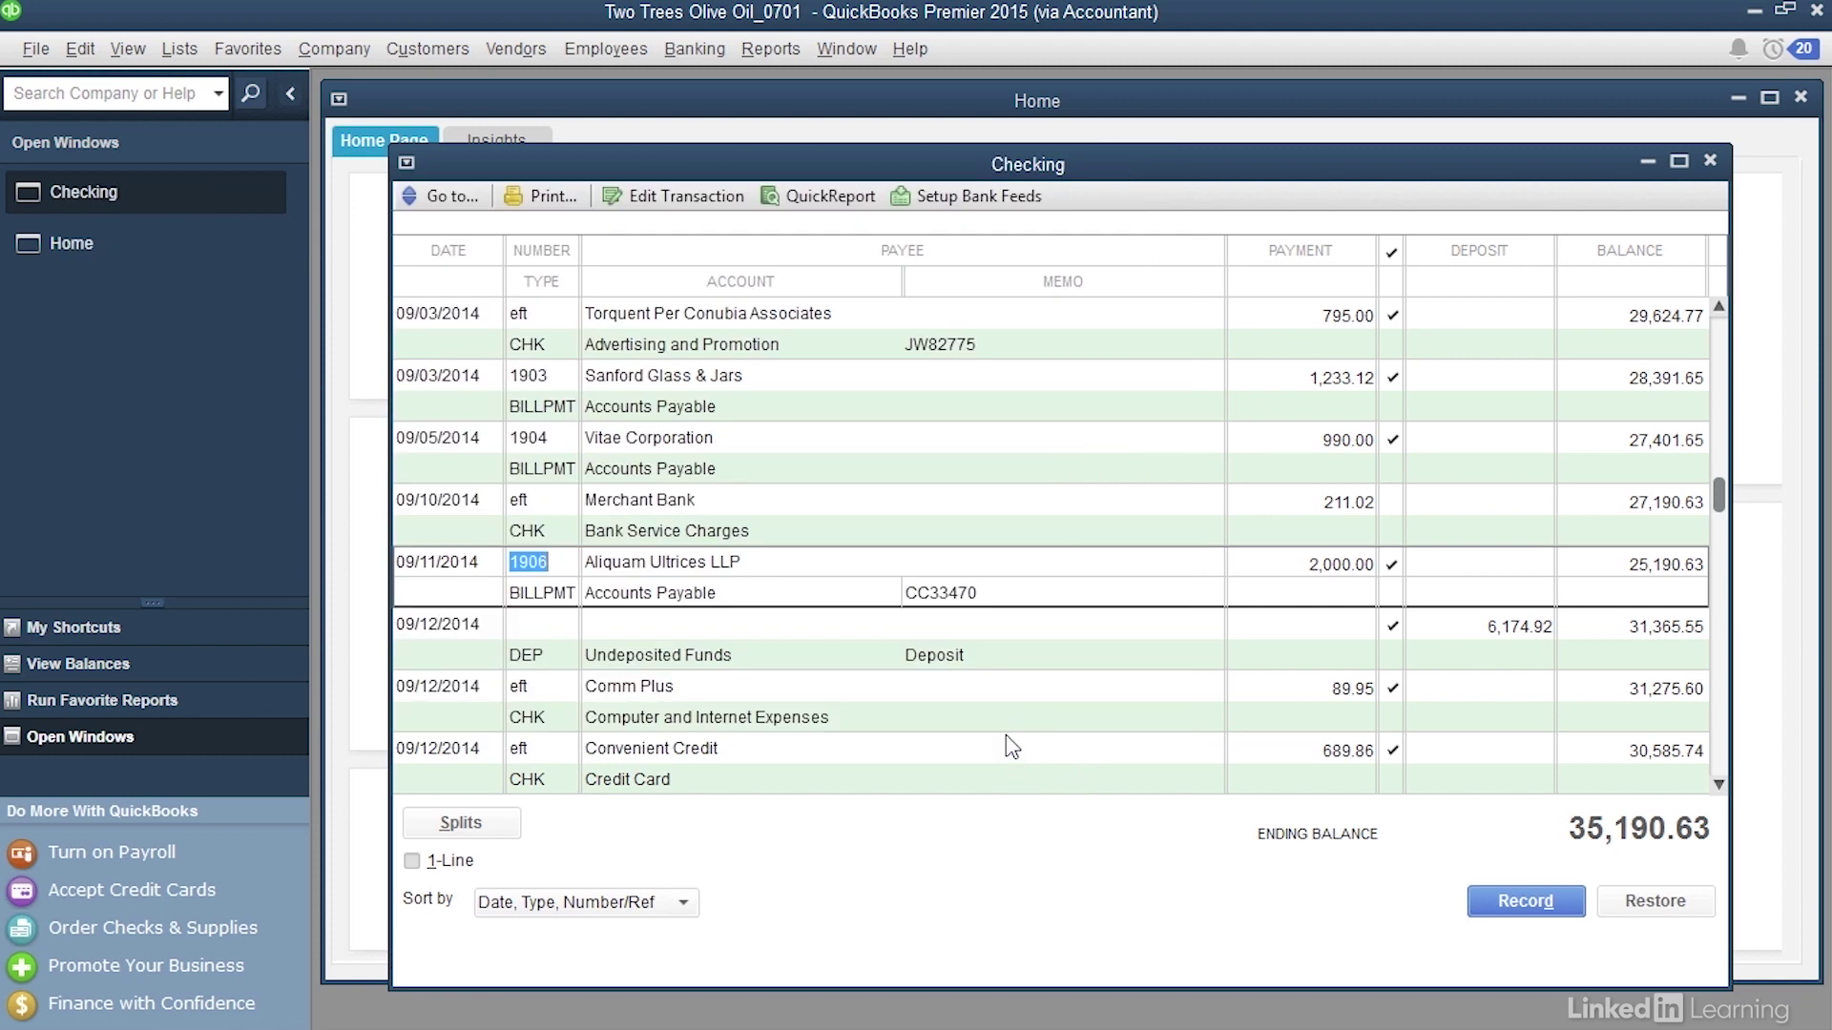
{"action": "left_click", "coordinate": [1262, 524]}
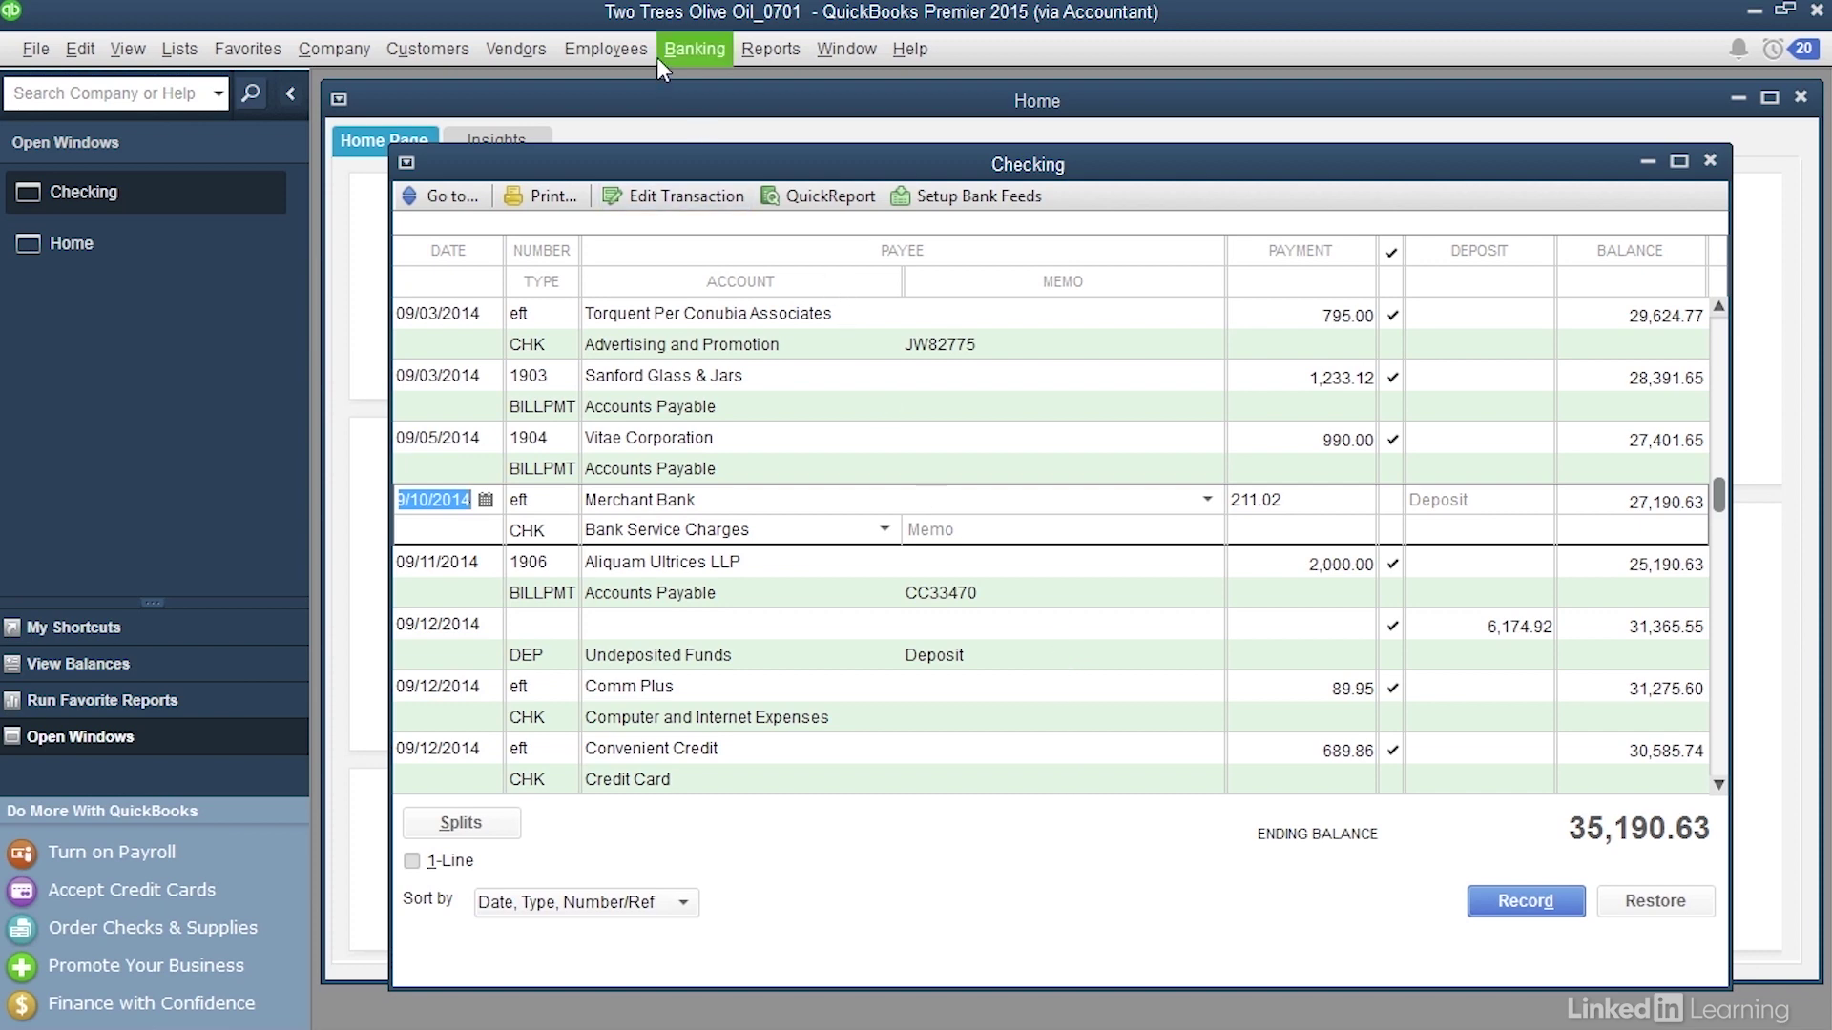
{"action": "left_click", "coordinate": [695, 48]}
Start the Checking reconciliation with statement date 09/30/2014 and ending balance 29,581.85.
{"action": "left_click", "coordinate": [737, 259]}
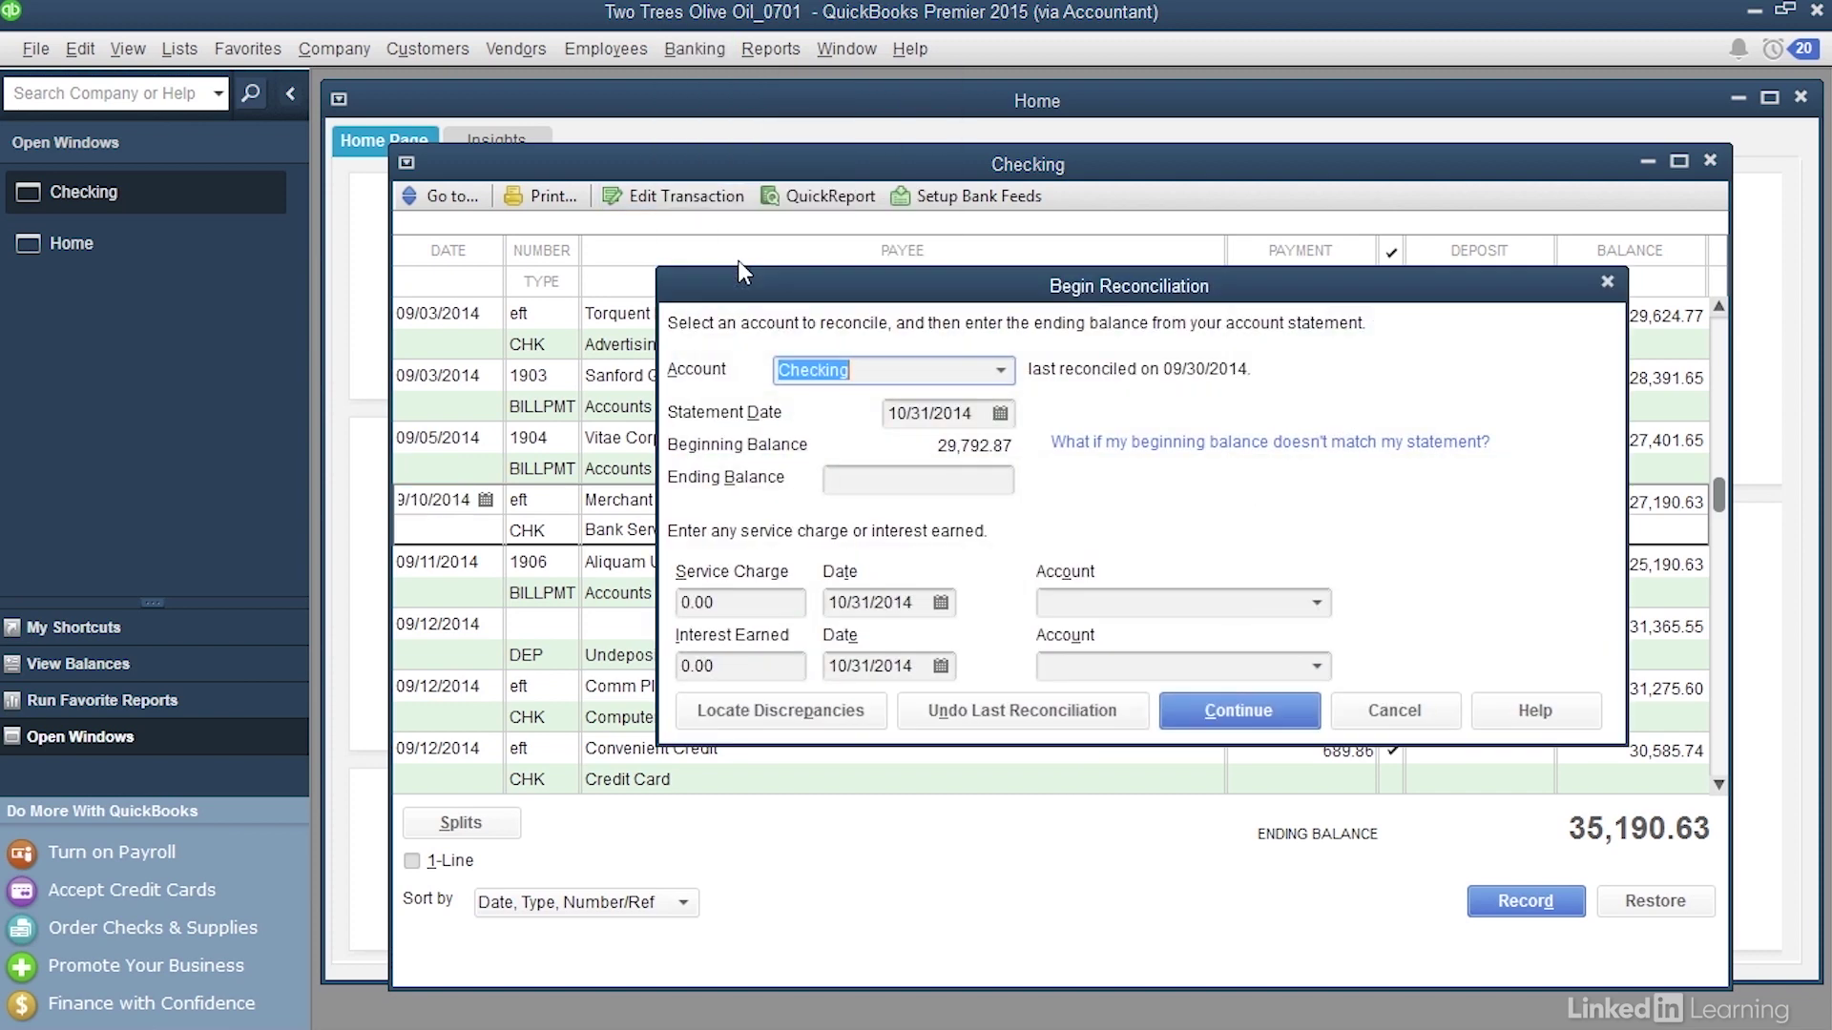
{"action": "left_click", "coordinate": [1000, 413]}
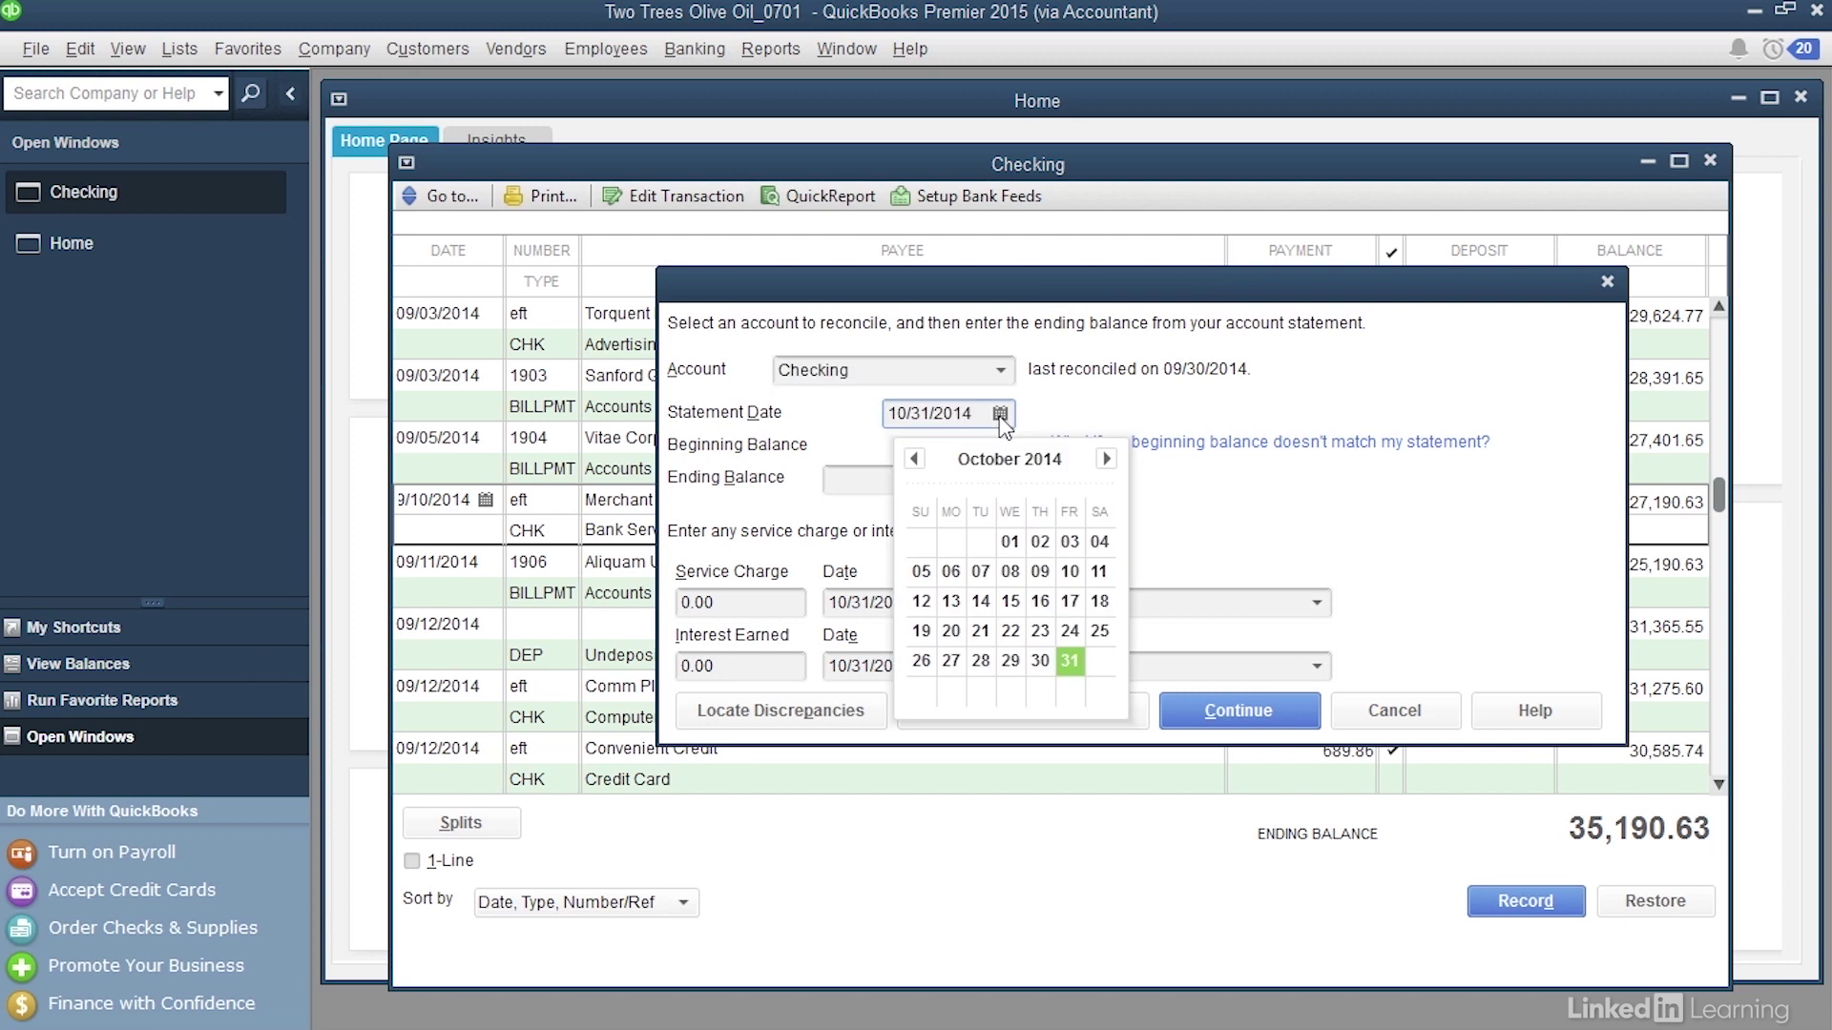
{"action": "left_click", "coordinate": [914, 460]}
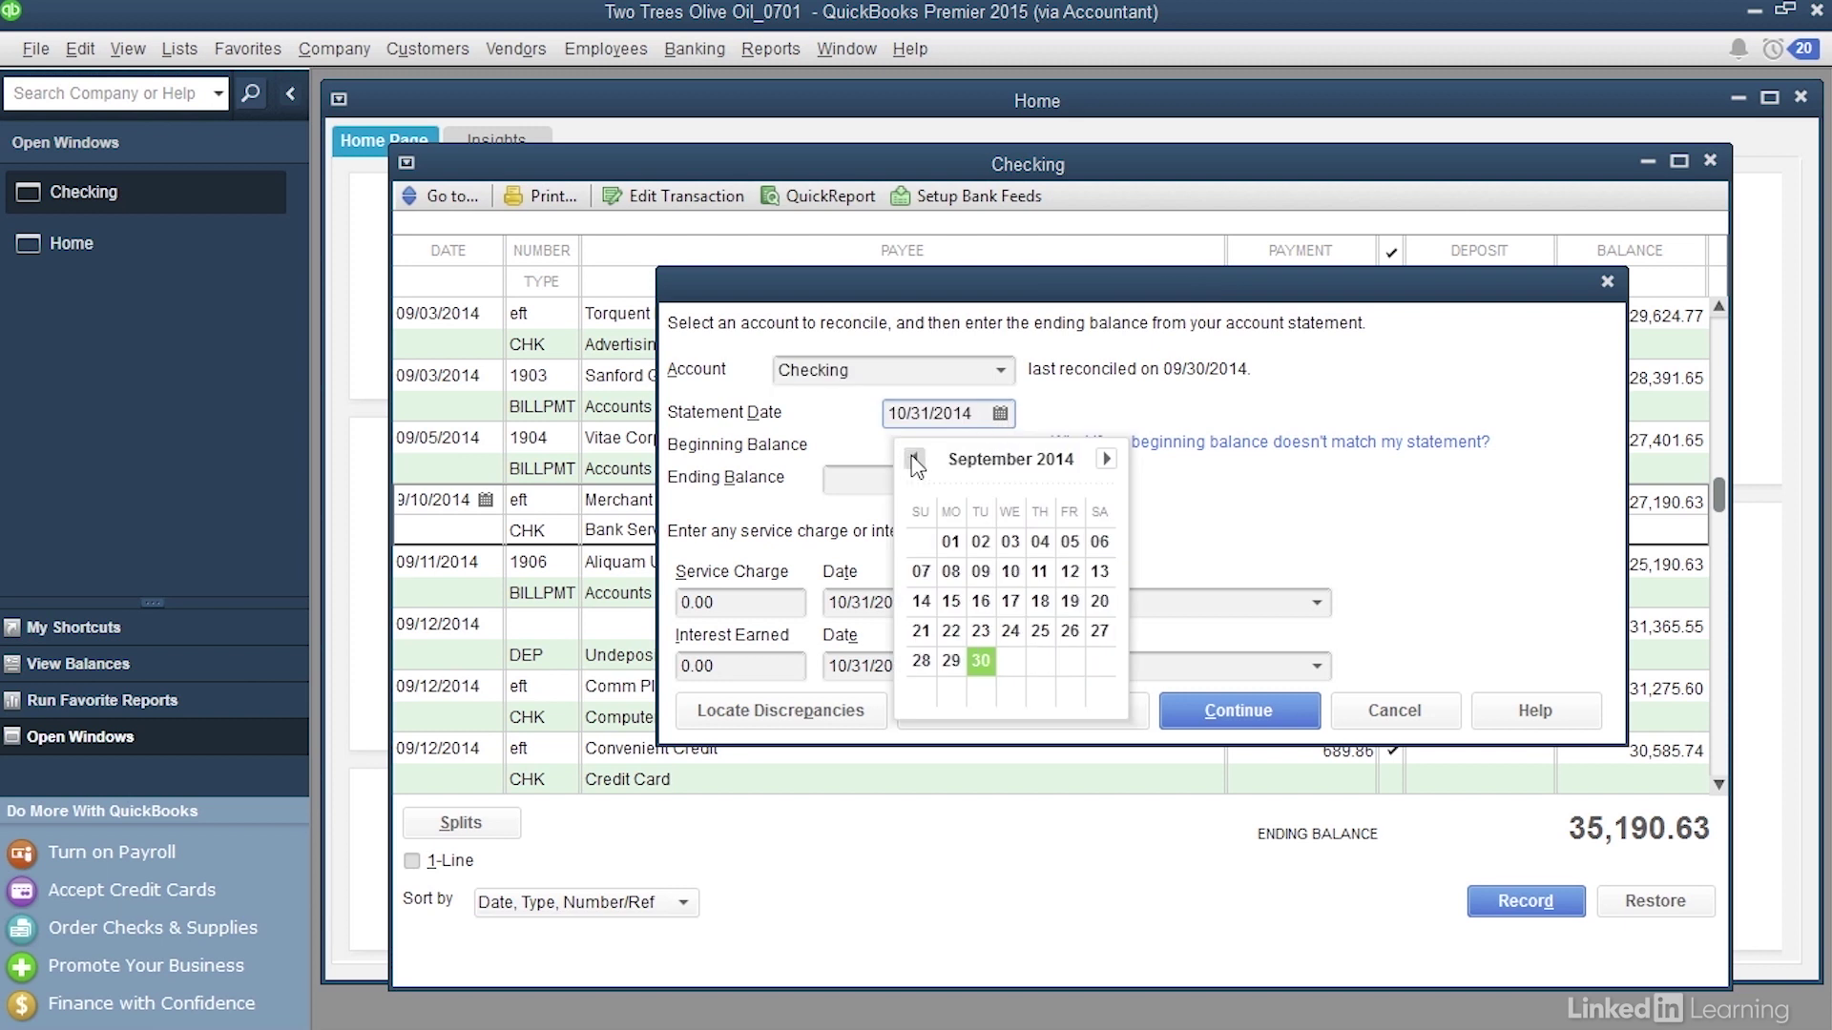
{"action": "left_click", "coordinate": [982, 662]}
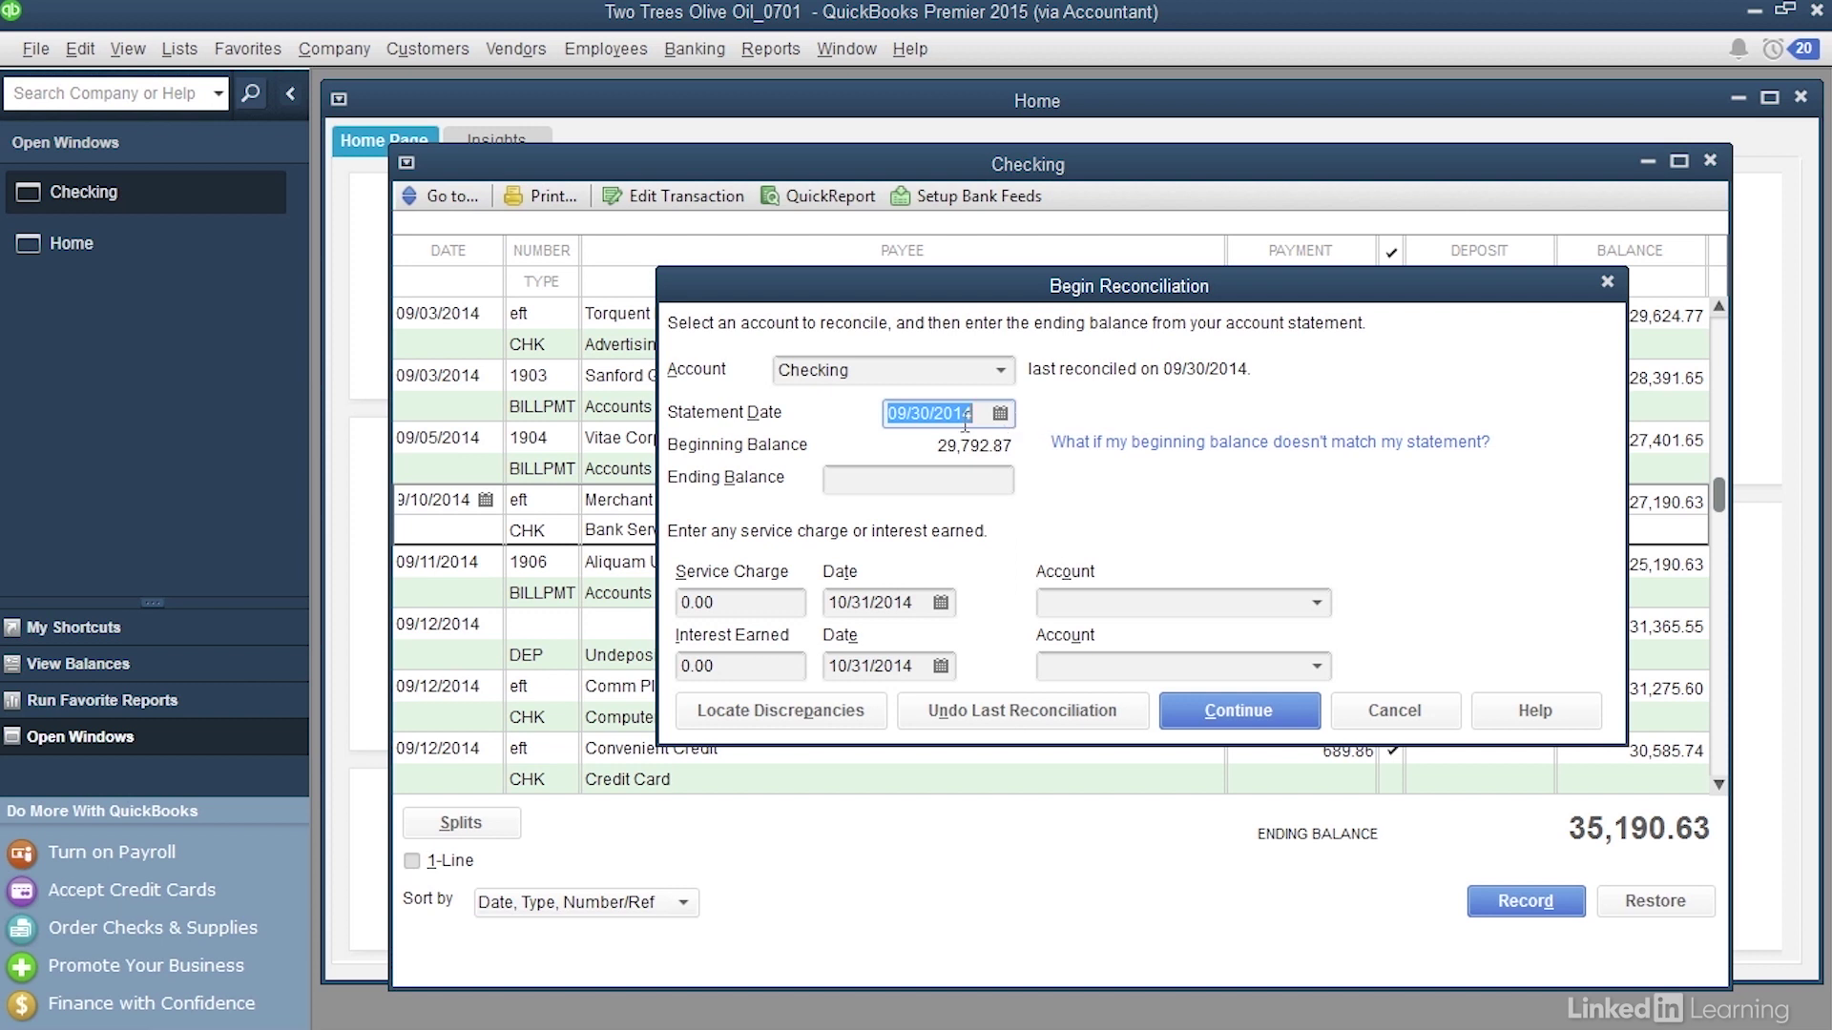
{"action": "left_click", "coordinate": [898, 476]}
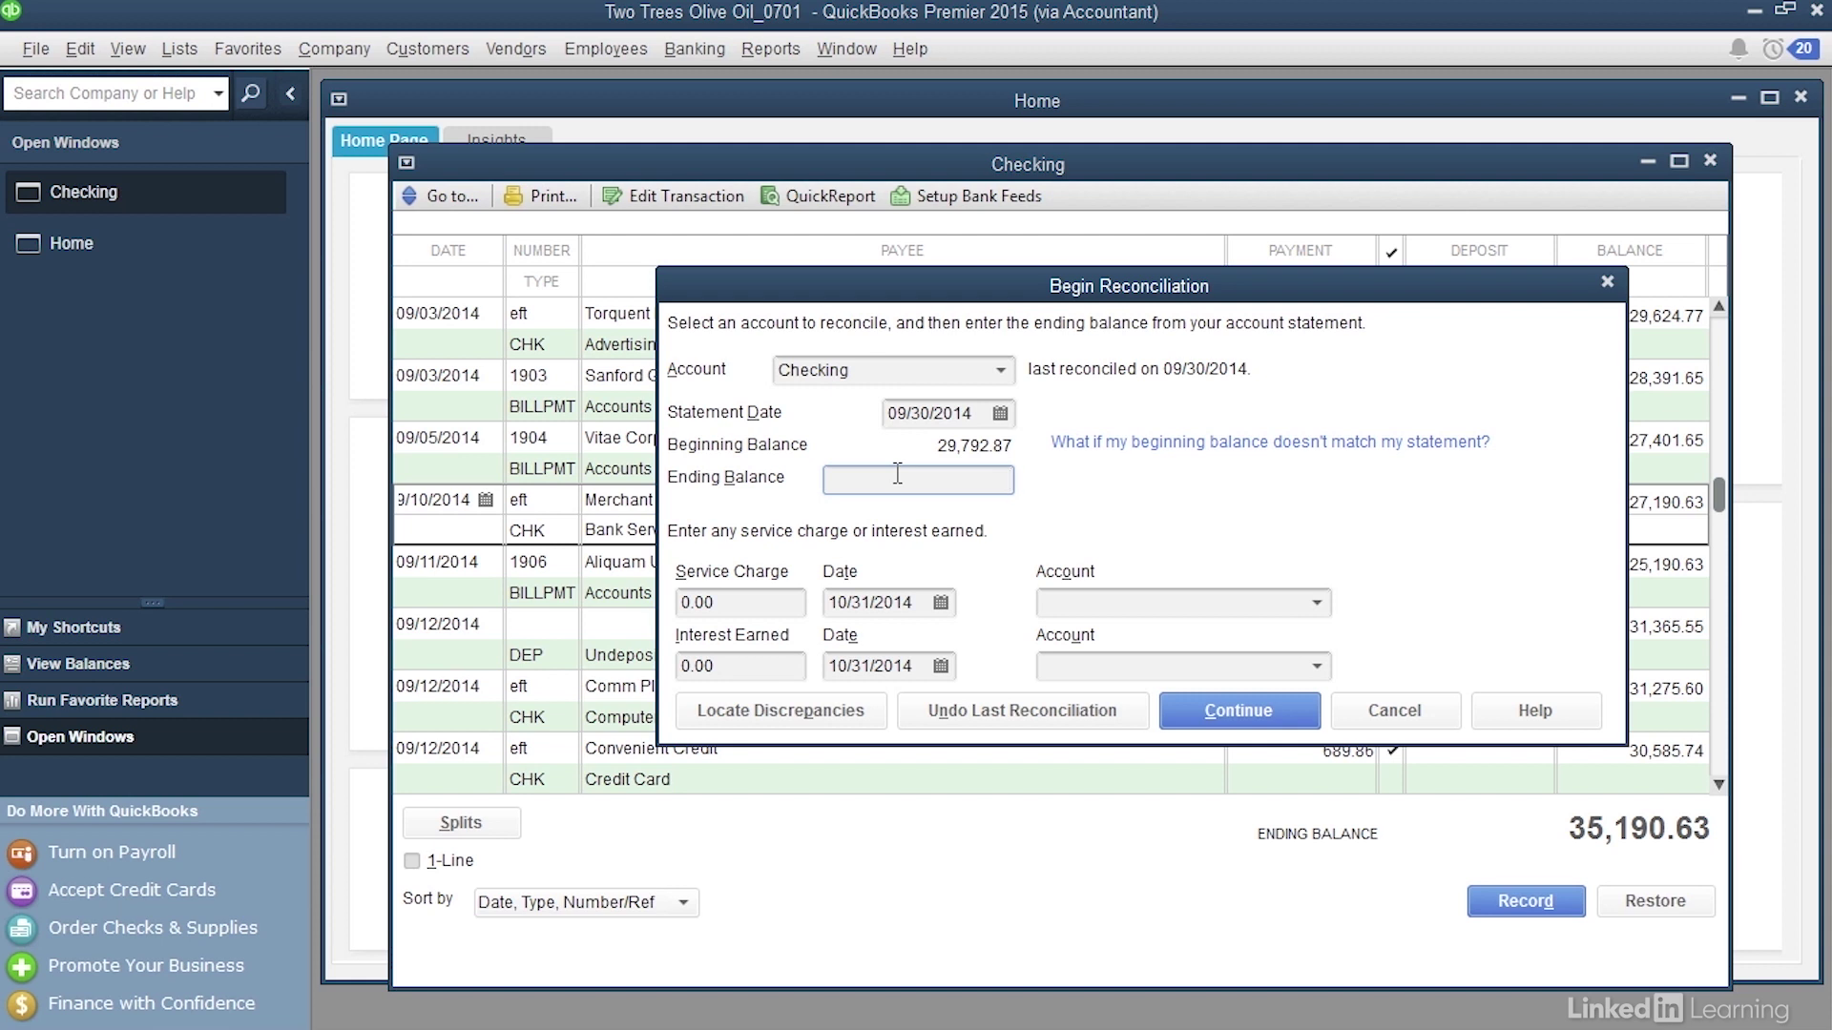
{"action": "type", "text": "2"}
{"action": "type", "text": "9581"}
{"action": "type", "text": ".85"}
Clear the 09/10/2014 Merchant Bank 211.02 EFT and finish the reconciliation at zero difference.
{"action": "left_click", "coordinate": [1231, 716]}
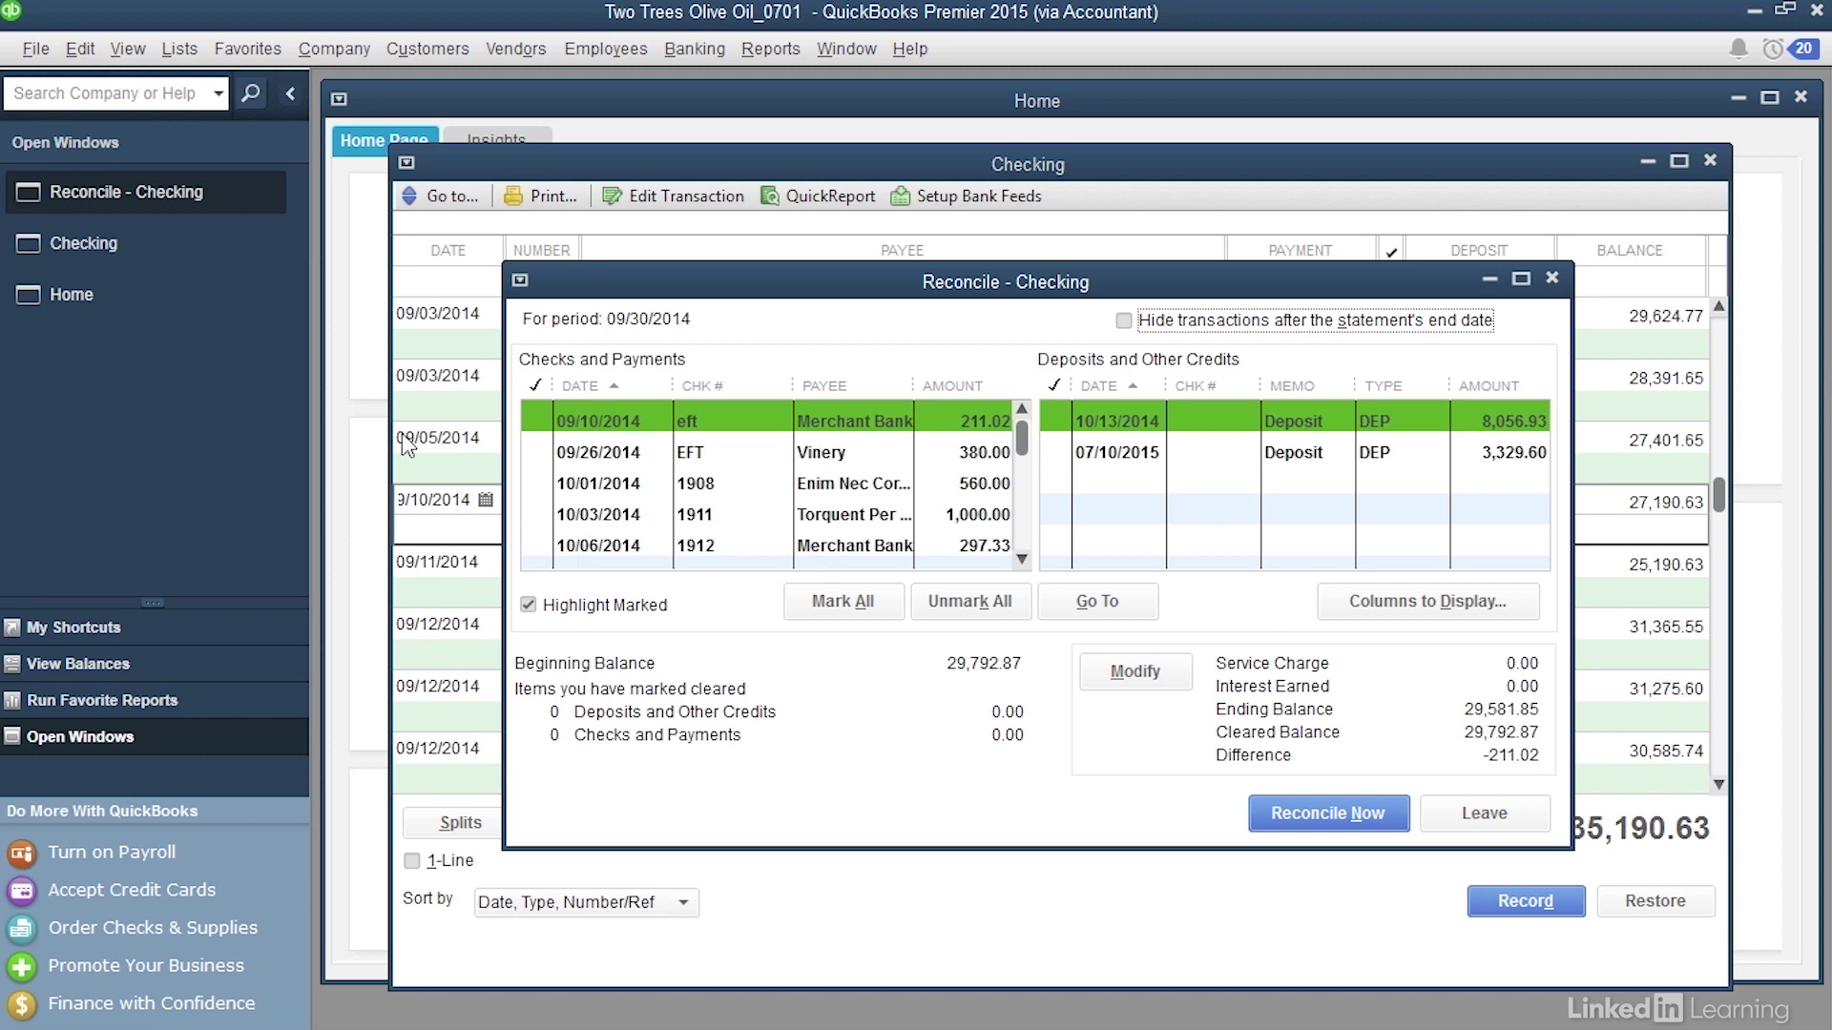
{"action": "left_click", "coordinate": [540, 420]}
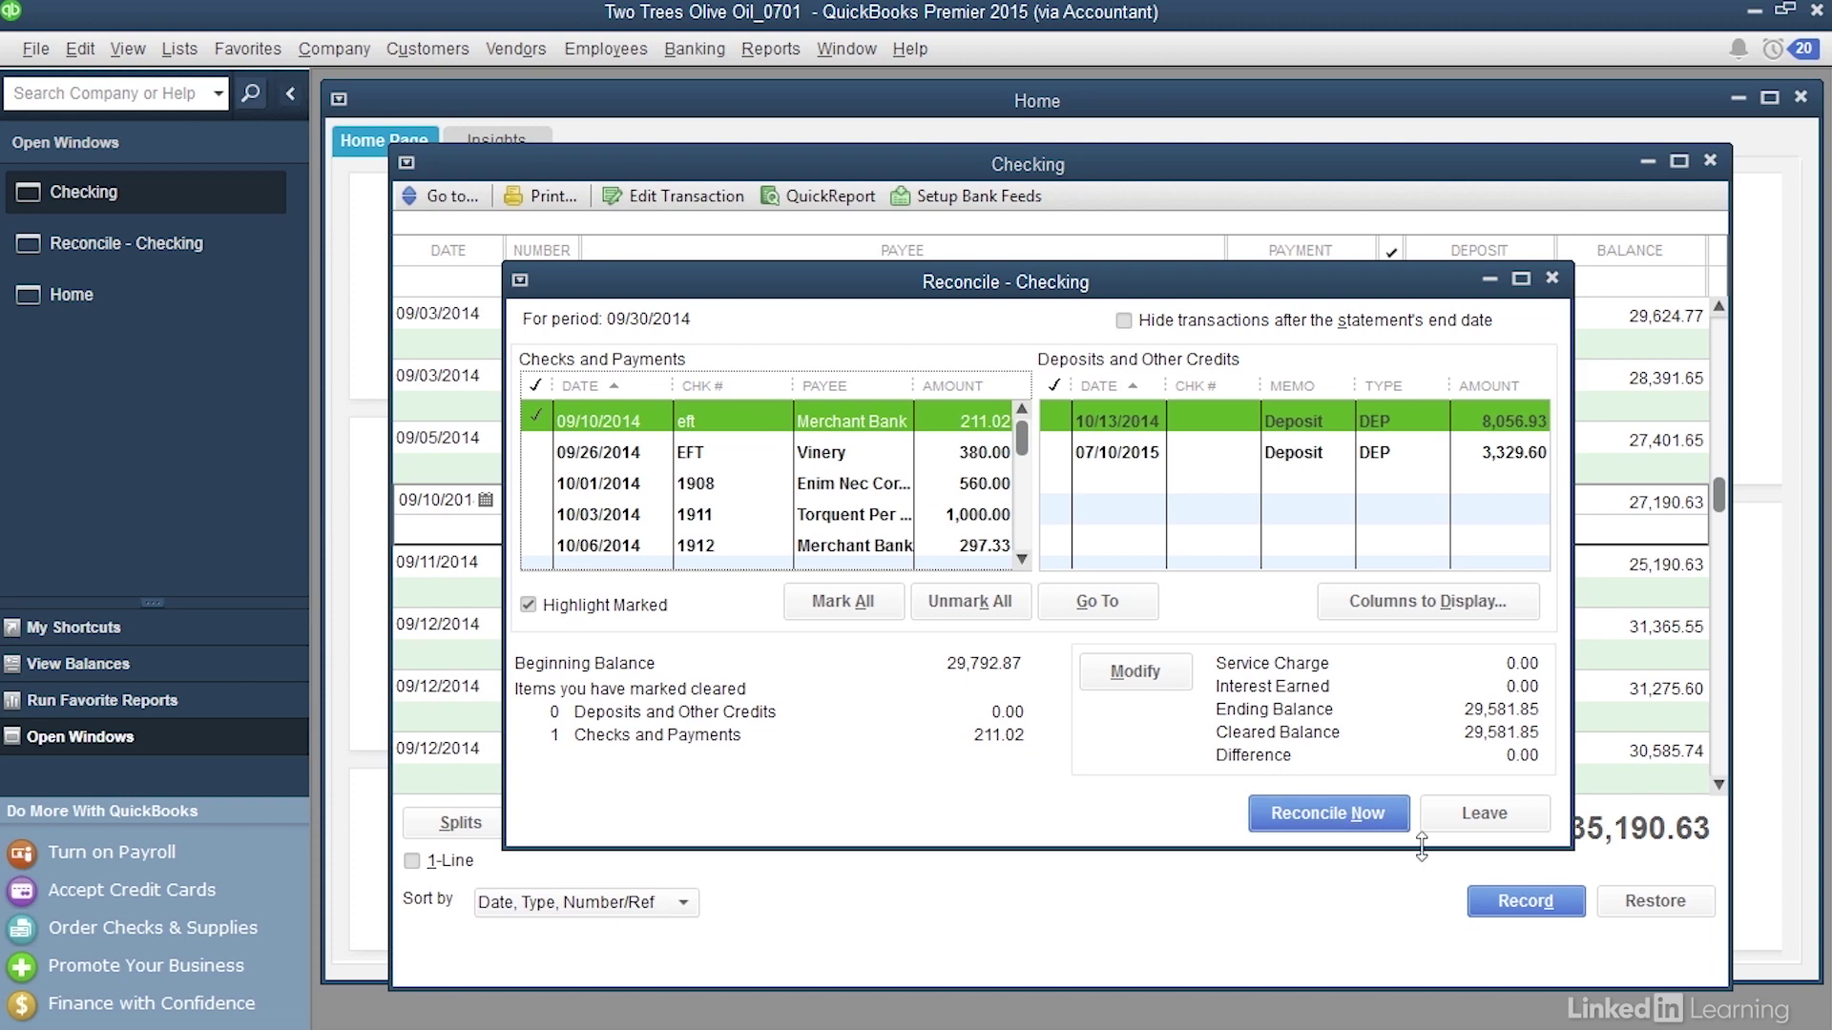
{"action": "left_click", "coordinate": [1310, 813]}
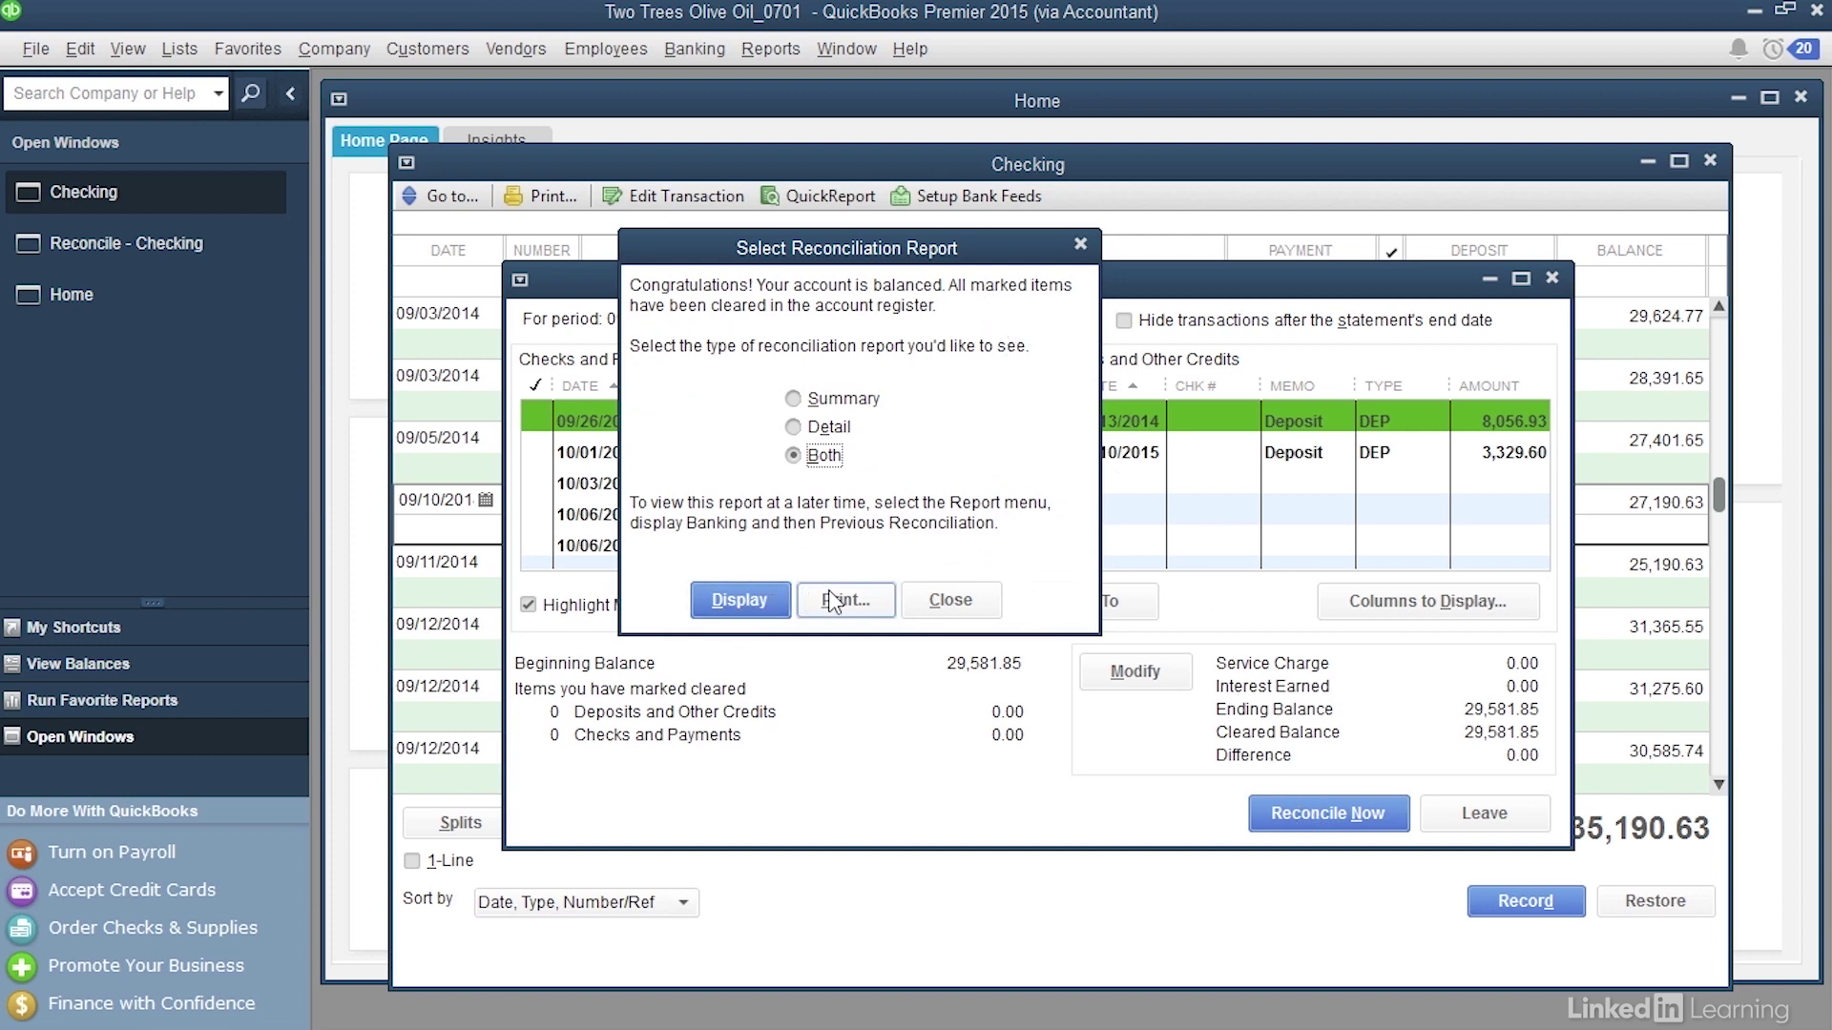
Close the Select Reconciliation Report dialog without producing a report.
{"action": "left_click", "coordinate": [950, 601]}
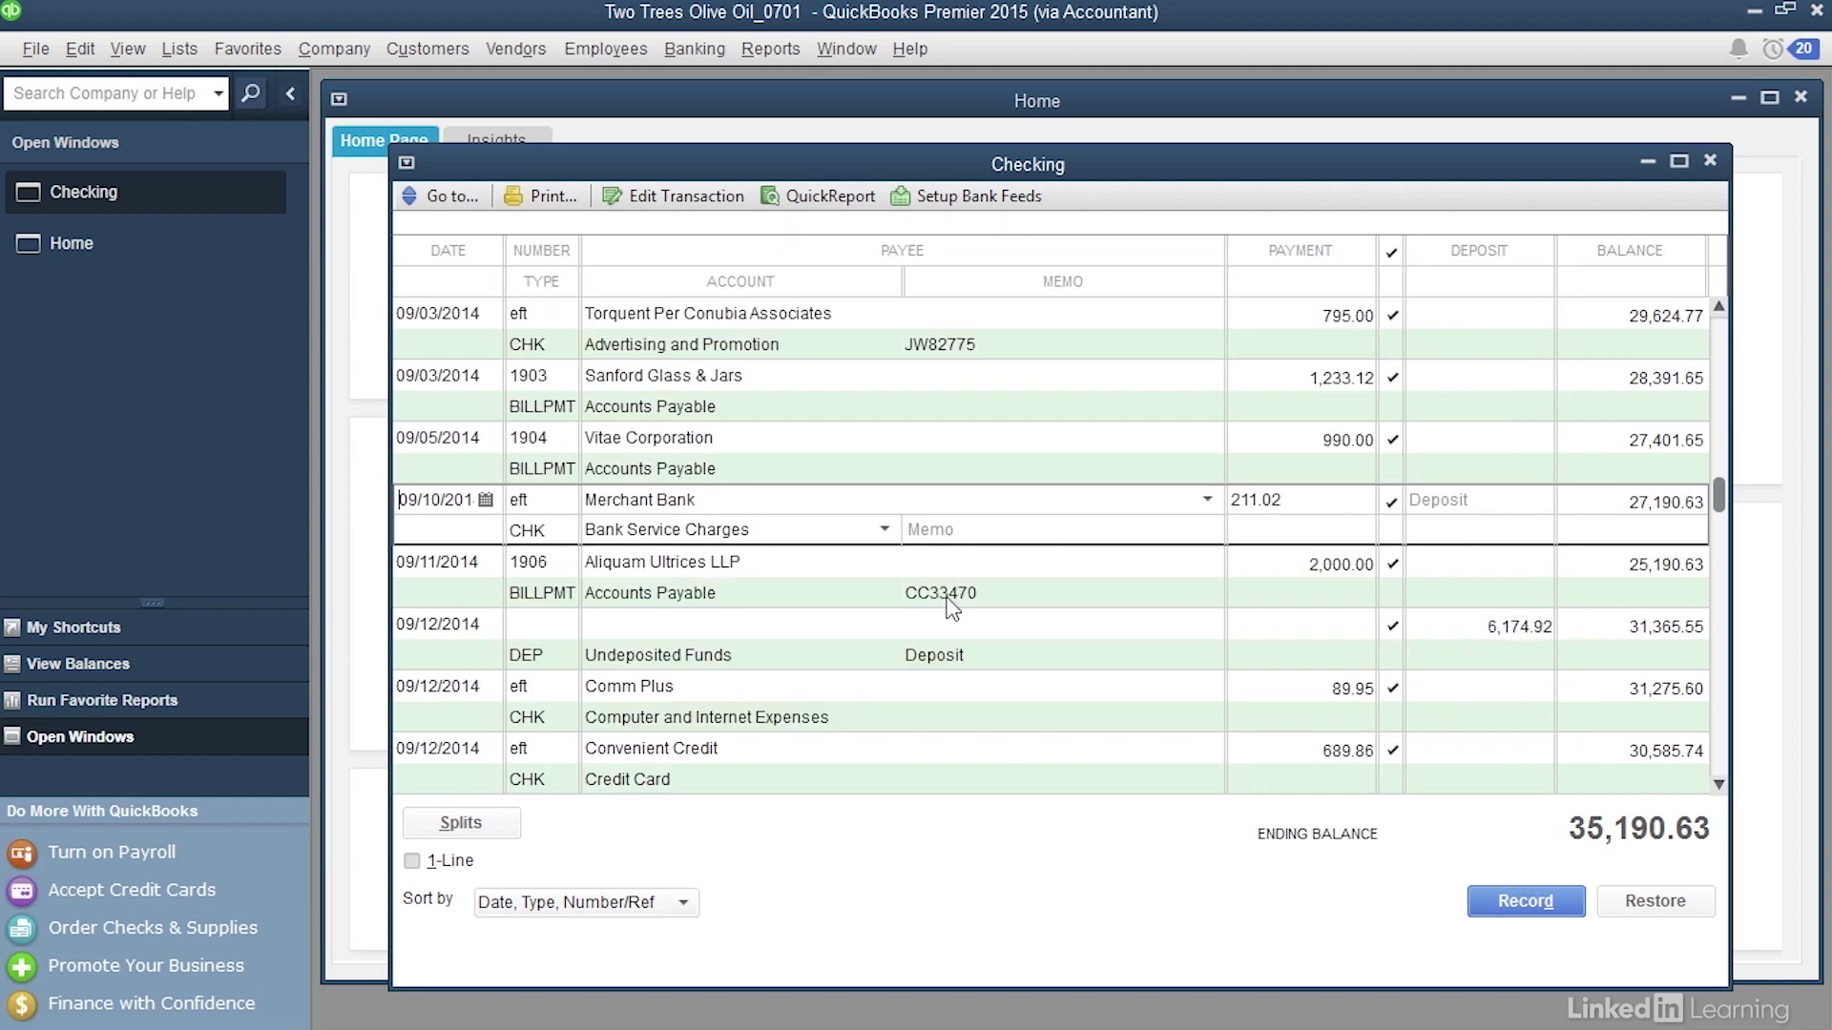